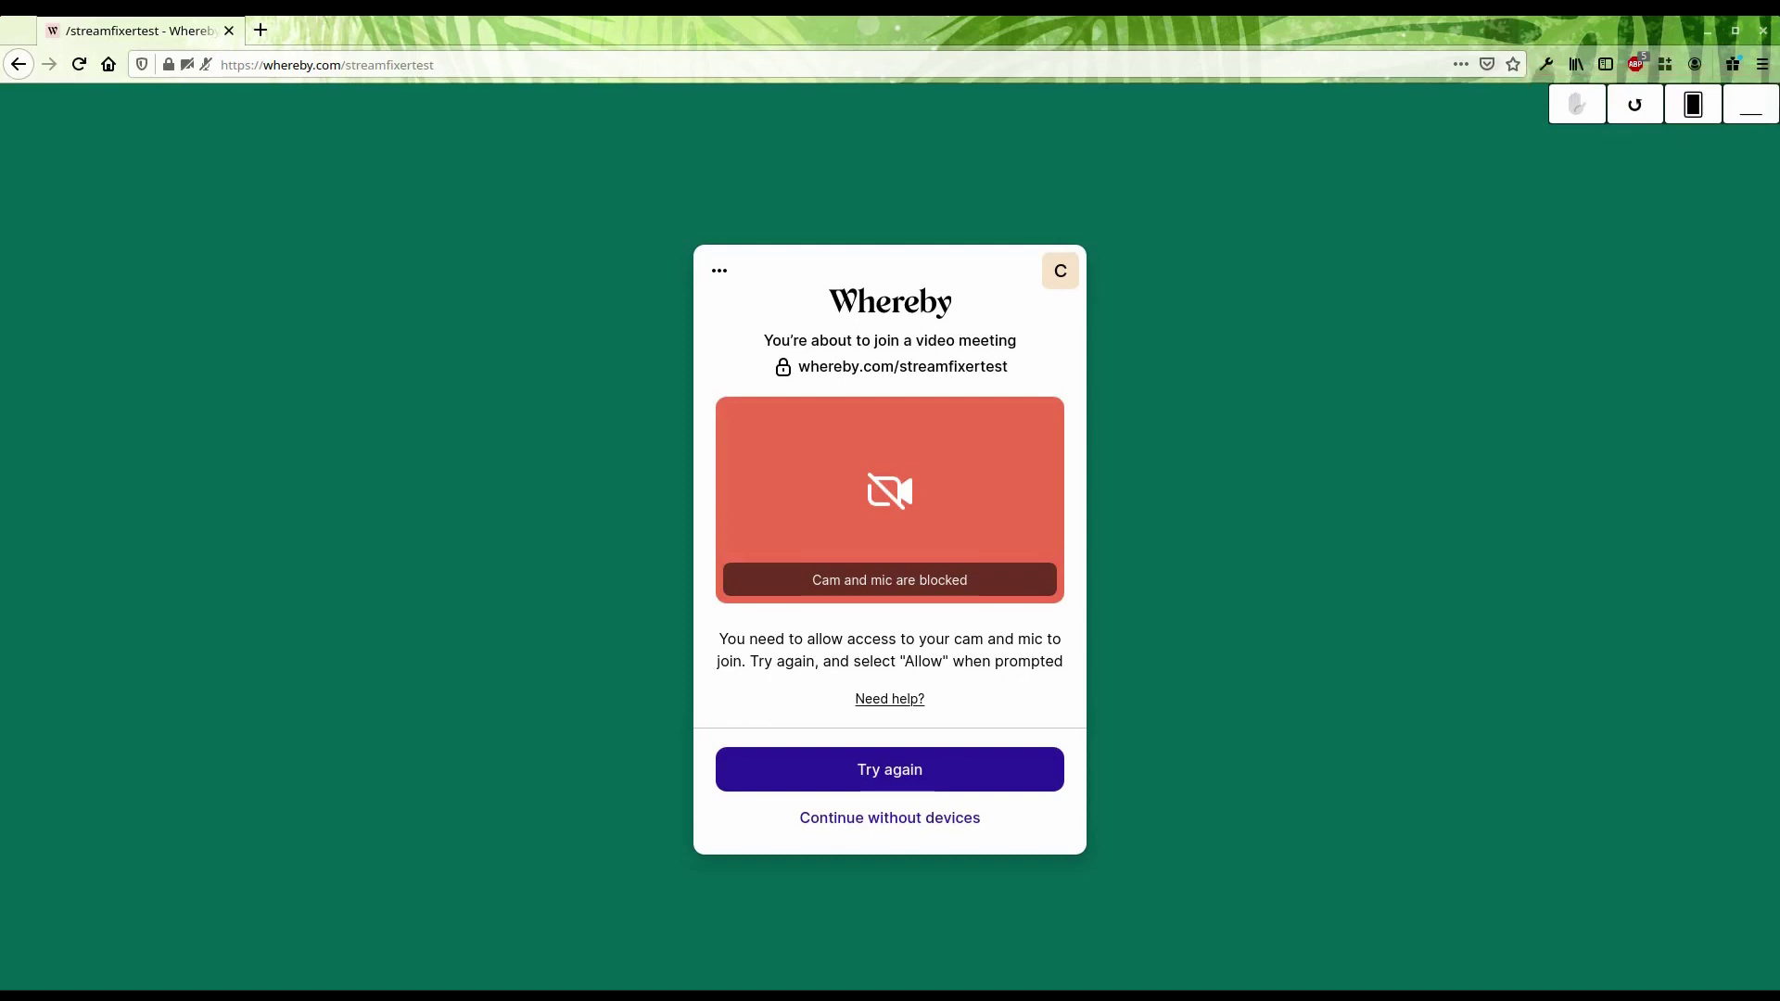
Enter the streamfixertest Whereby meeting with no camera or microphone.
{"action": "left_click", "coordinate": [937, 828]}
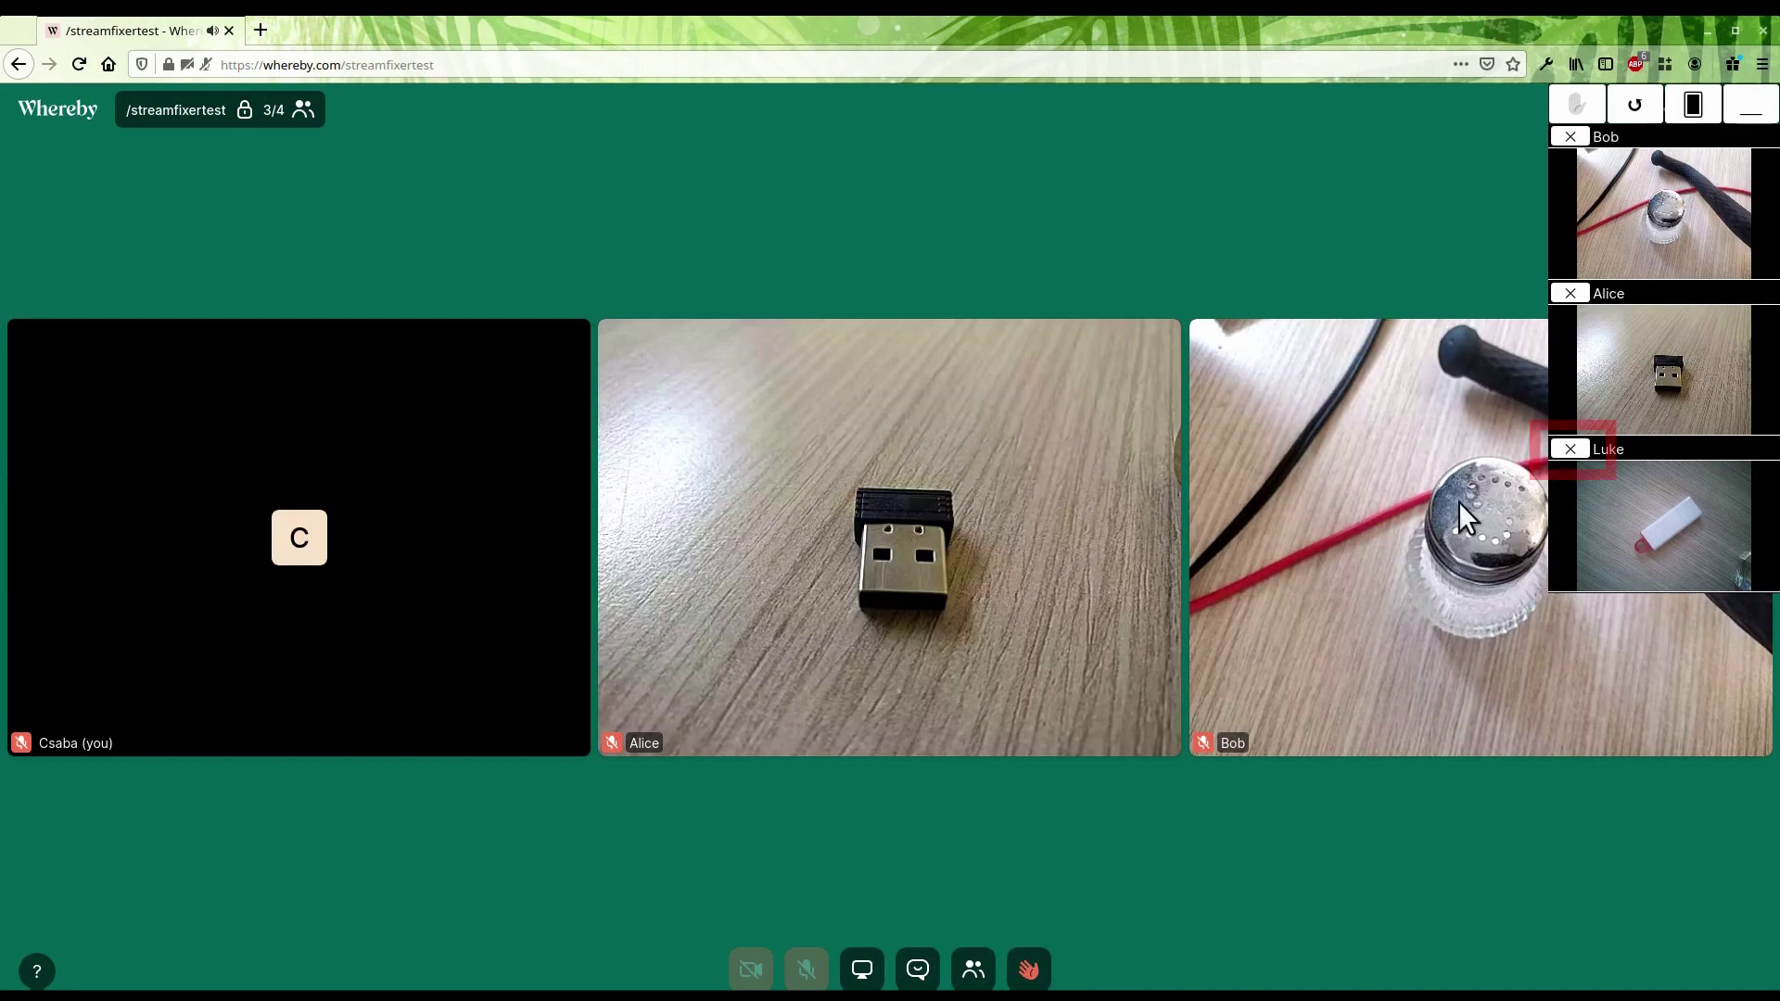
Remove Luke's feed from the side panel and refresh the panel's participant feeds.
{"action": "left_click", "coordinate": [1571, 449]}
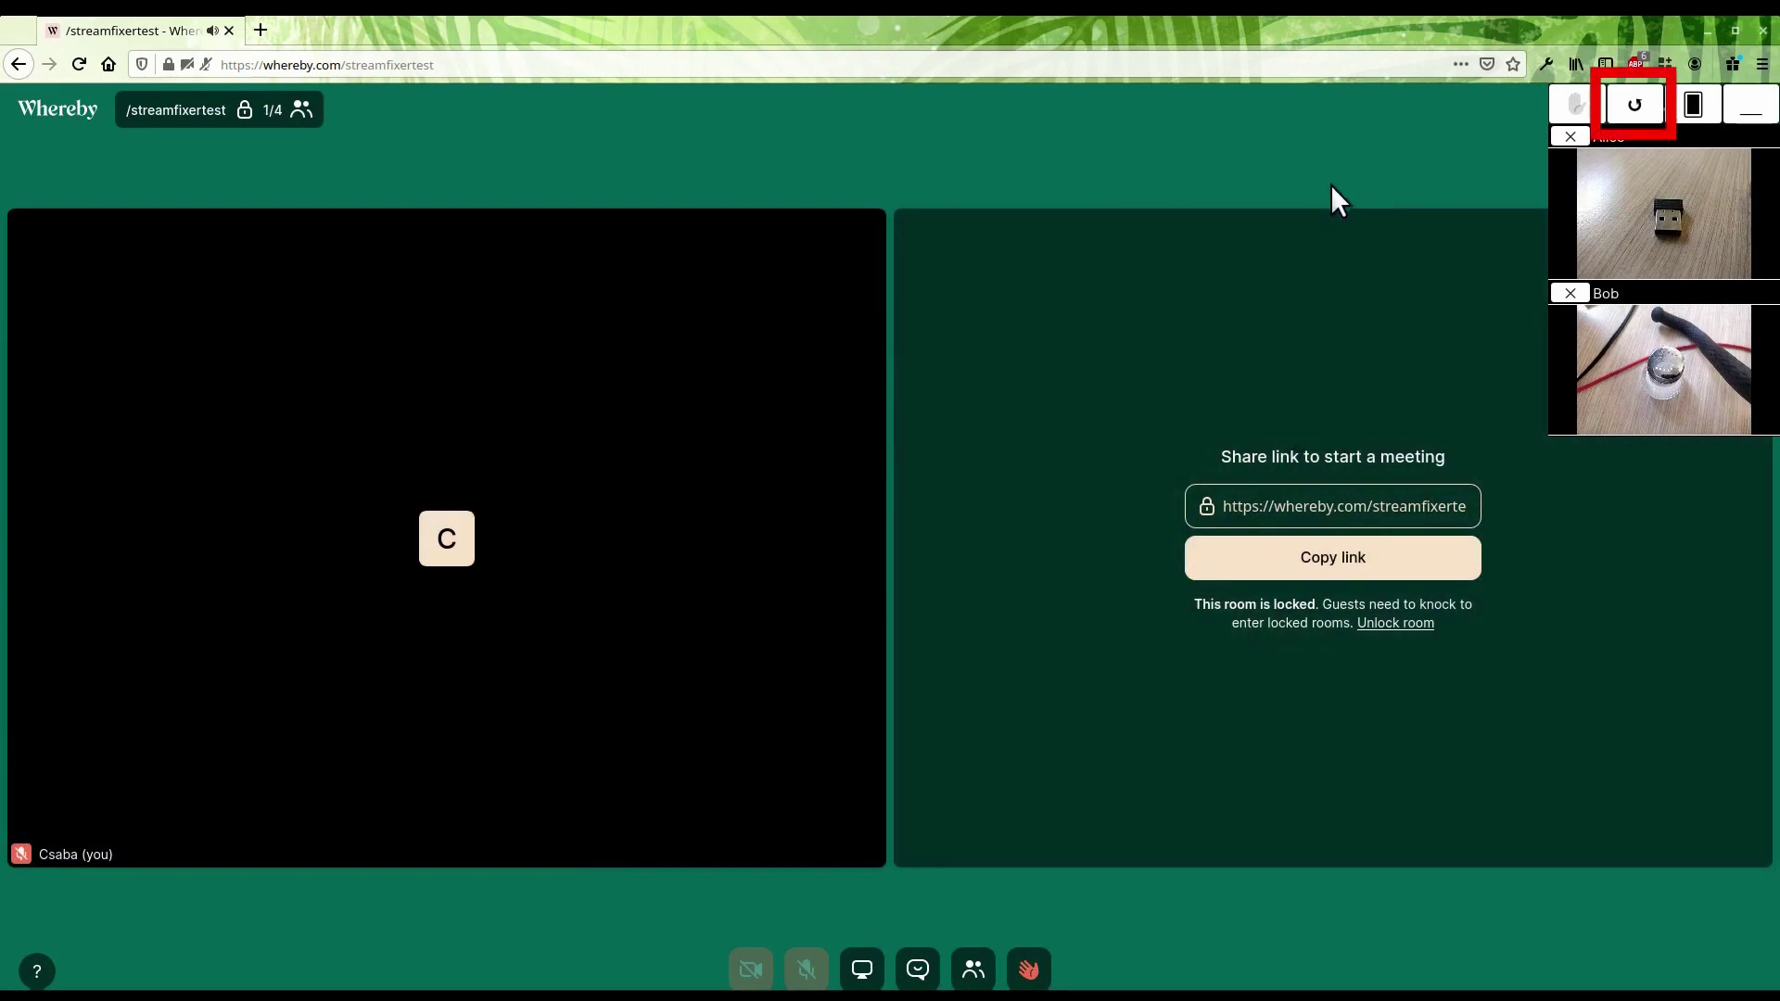
{"action": "left_click", "coordinate": [1636, 104]}
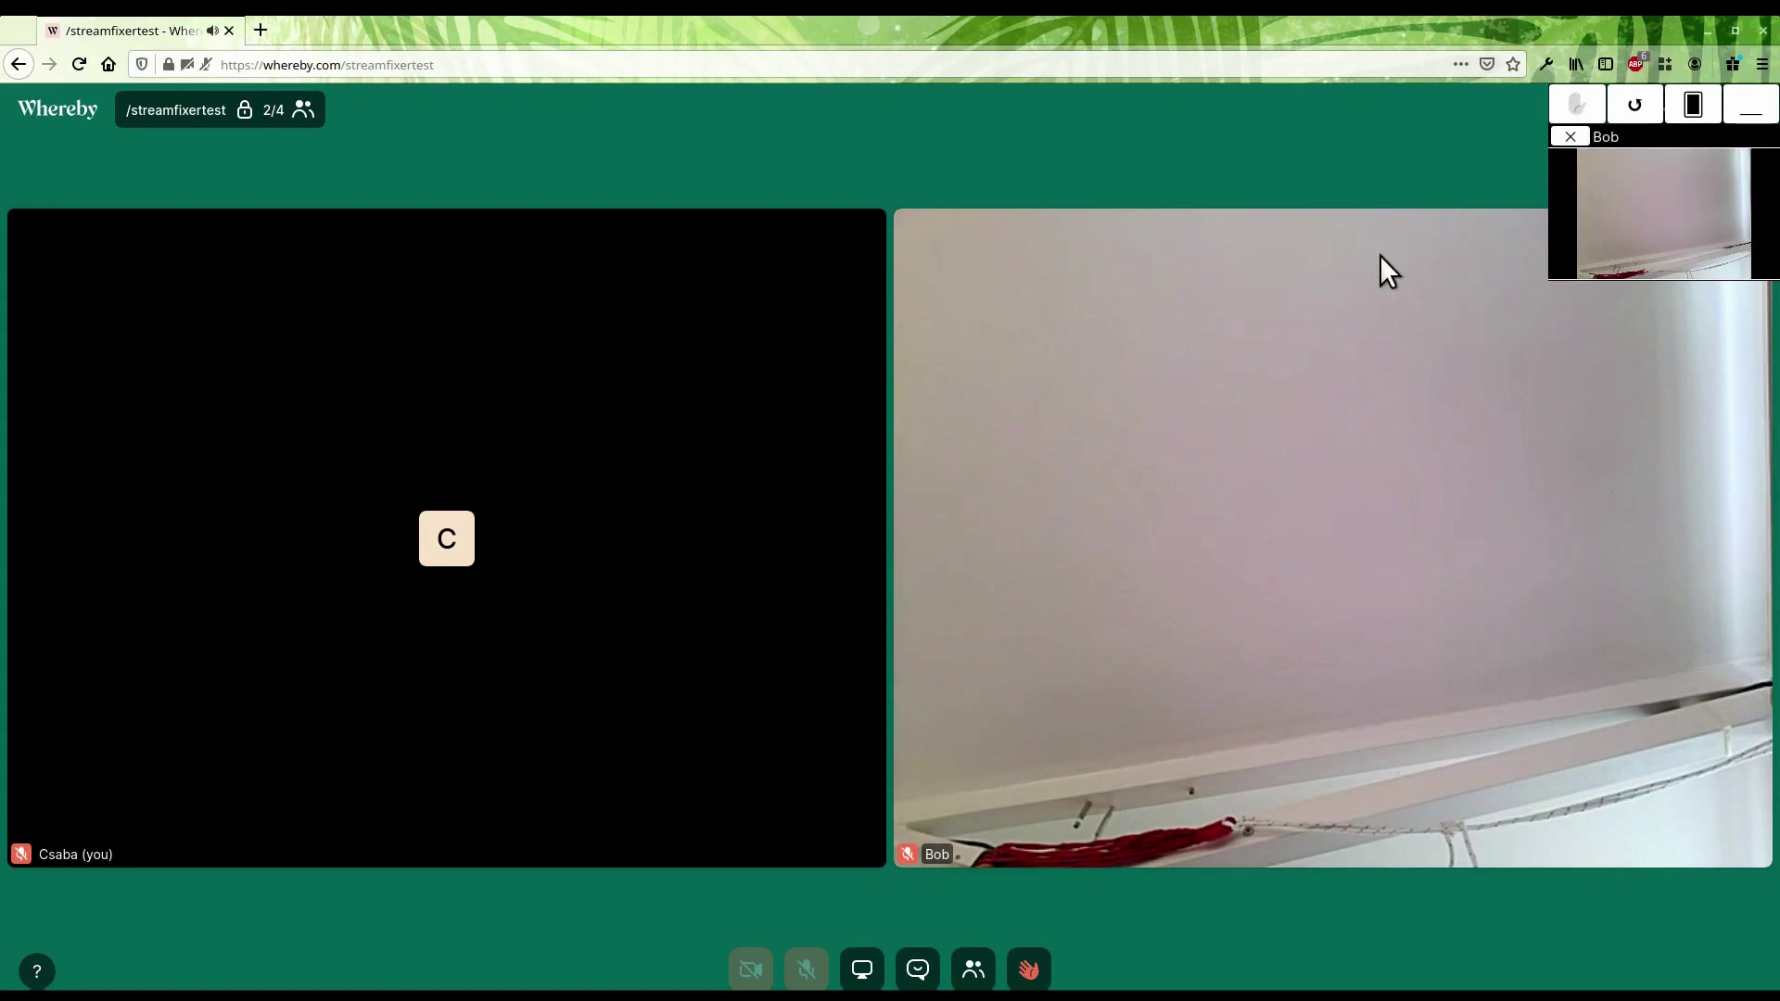
Add the LATEST speaker feed to the side panel alongside Bob's.
{"action": "left_click", "coordinate": [1558, 110]}
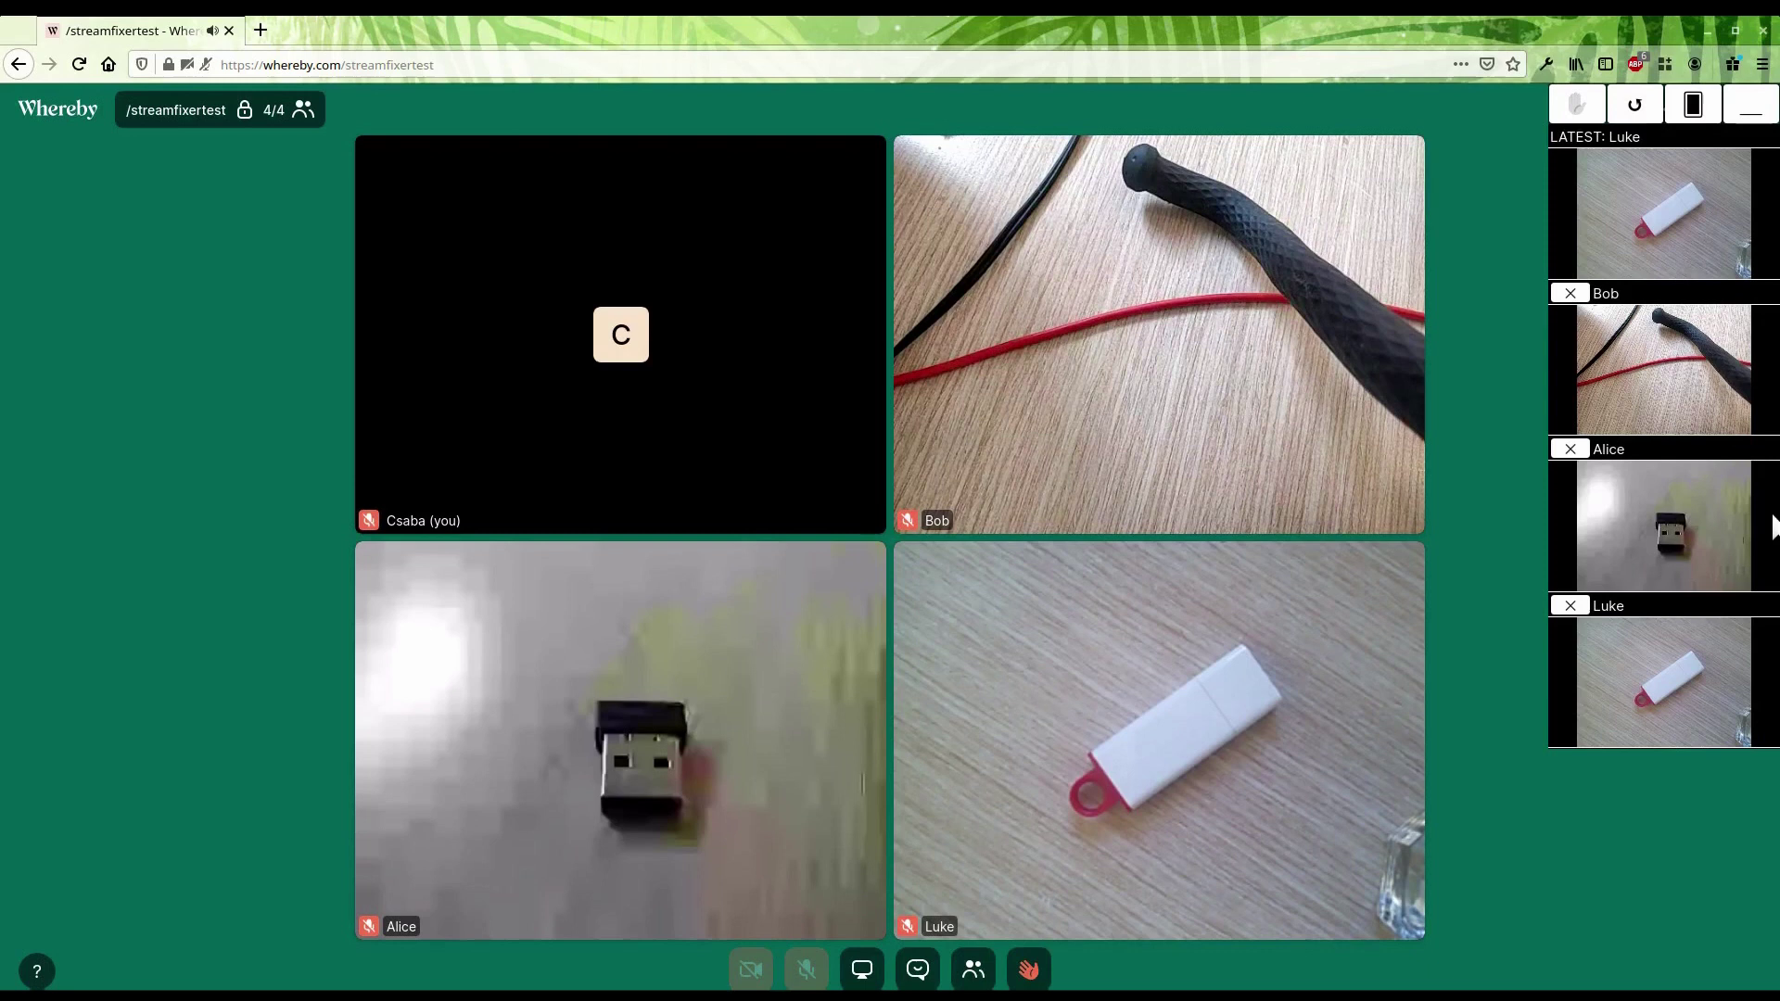
Collapse and re-expand the side panel, then enlarge it to full page showing Luke.
{"action": "left_click", "coordinate": [1739, 126]}
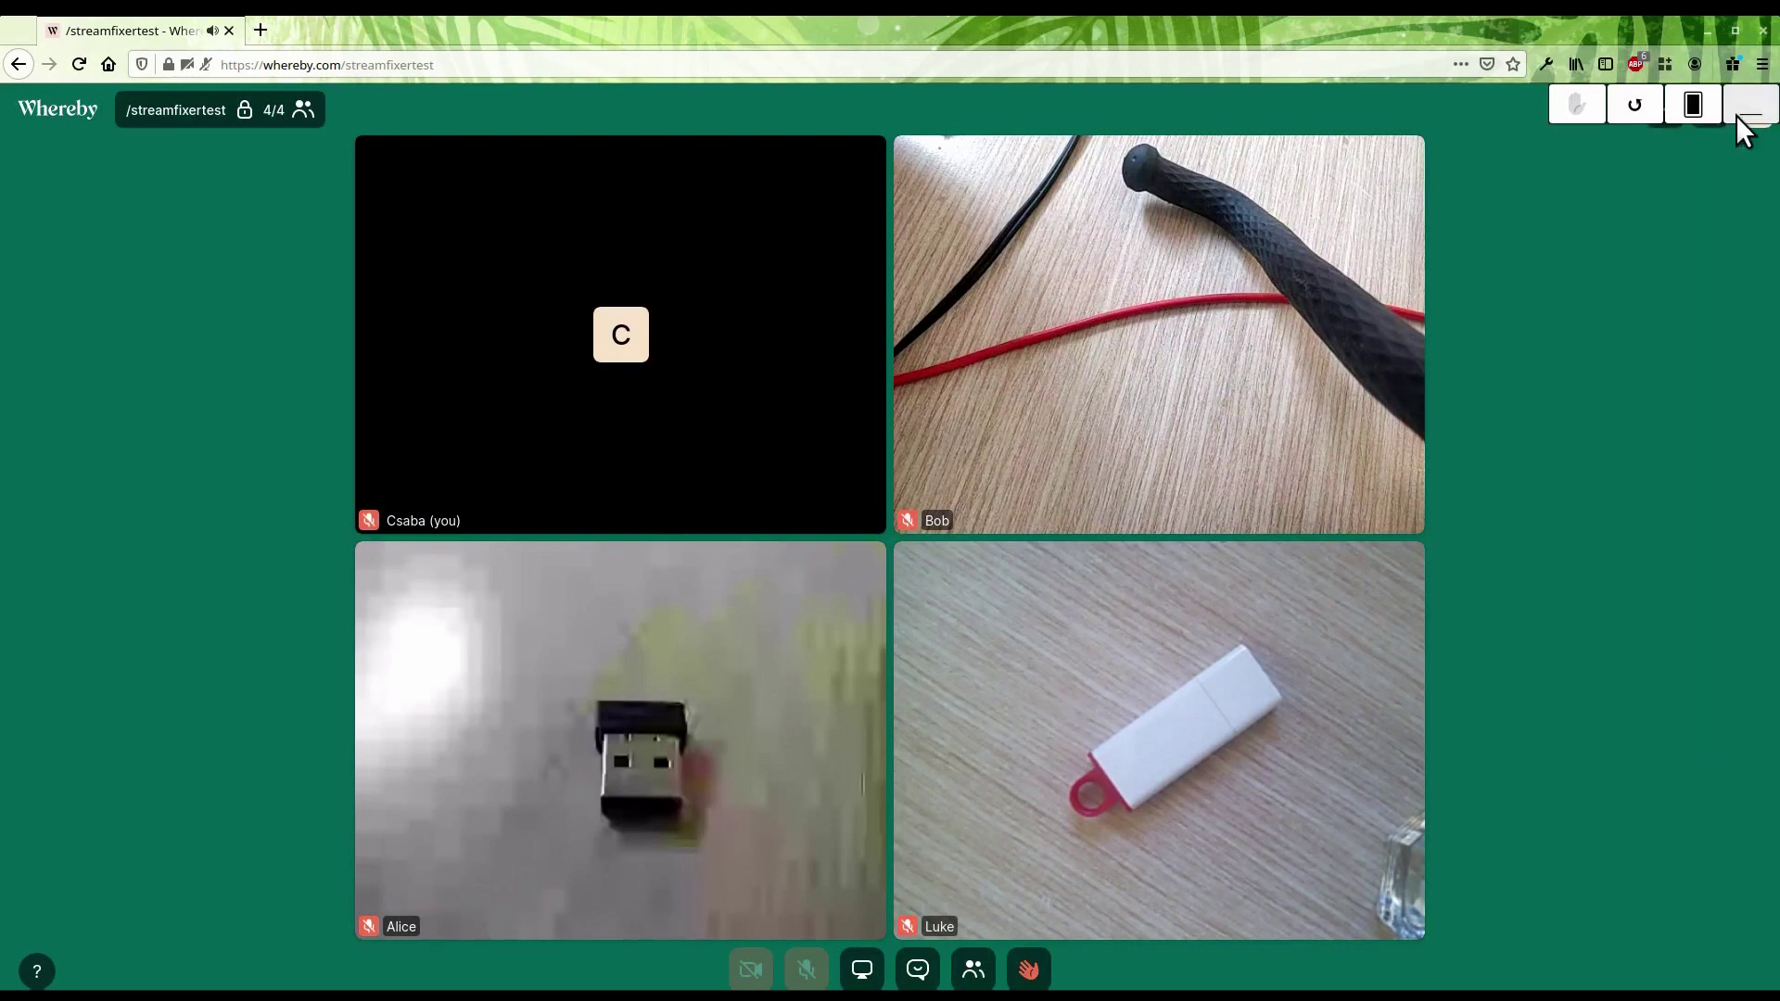
{"action": "left_click", "coordinate": [1739, 116]}
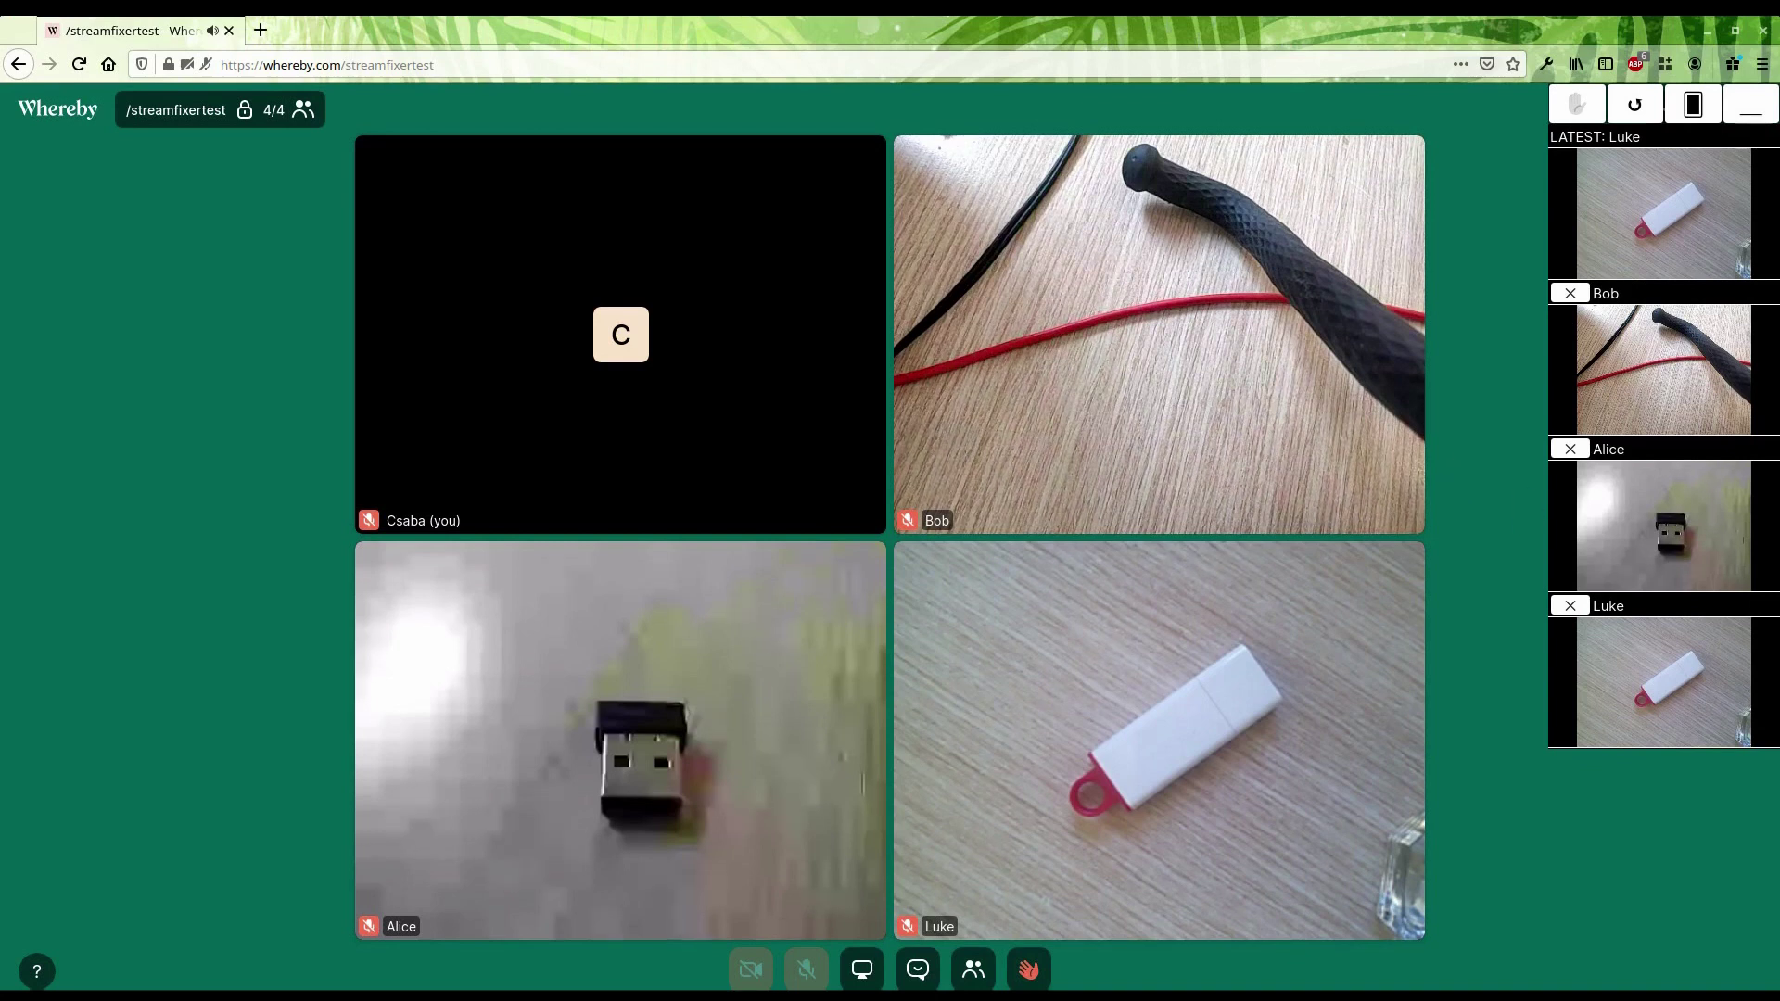
{"action": "left_click", "coordinate": [1687, 116]}
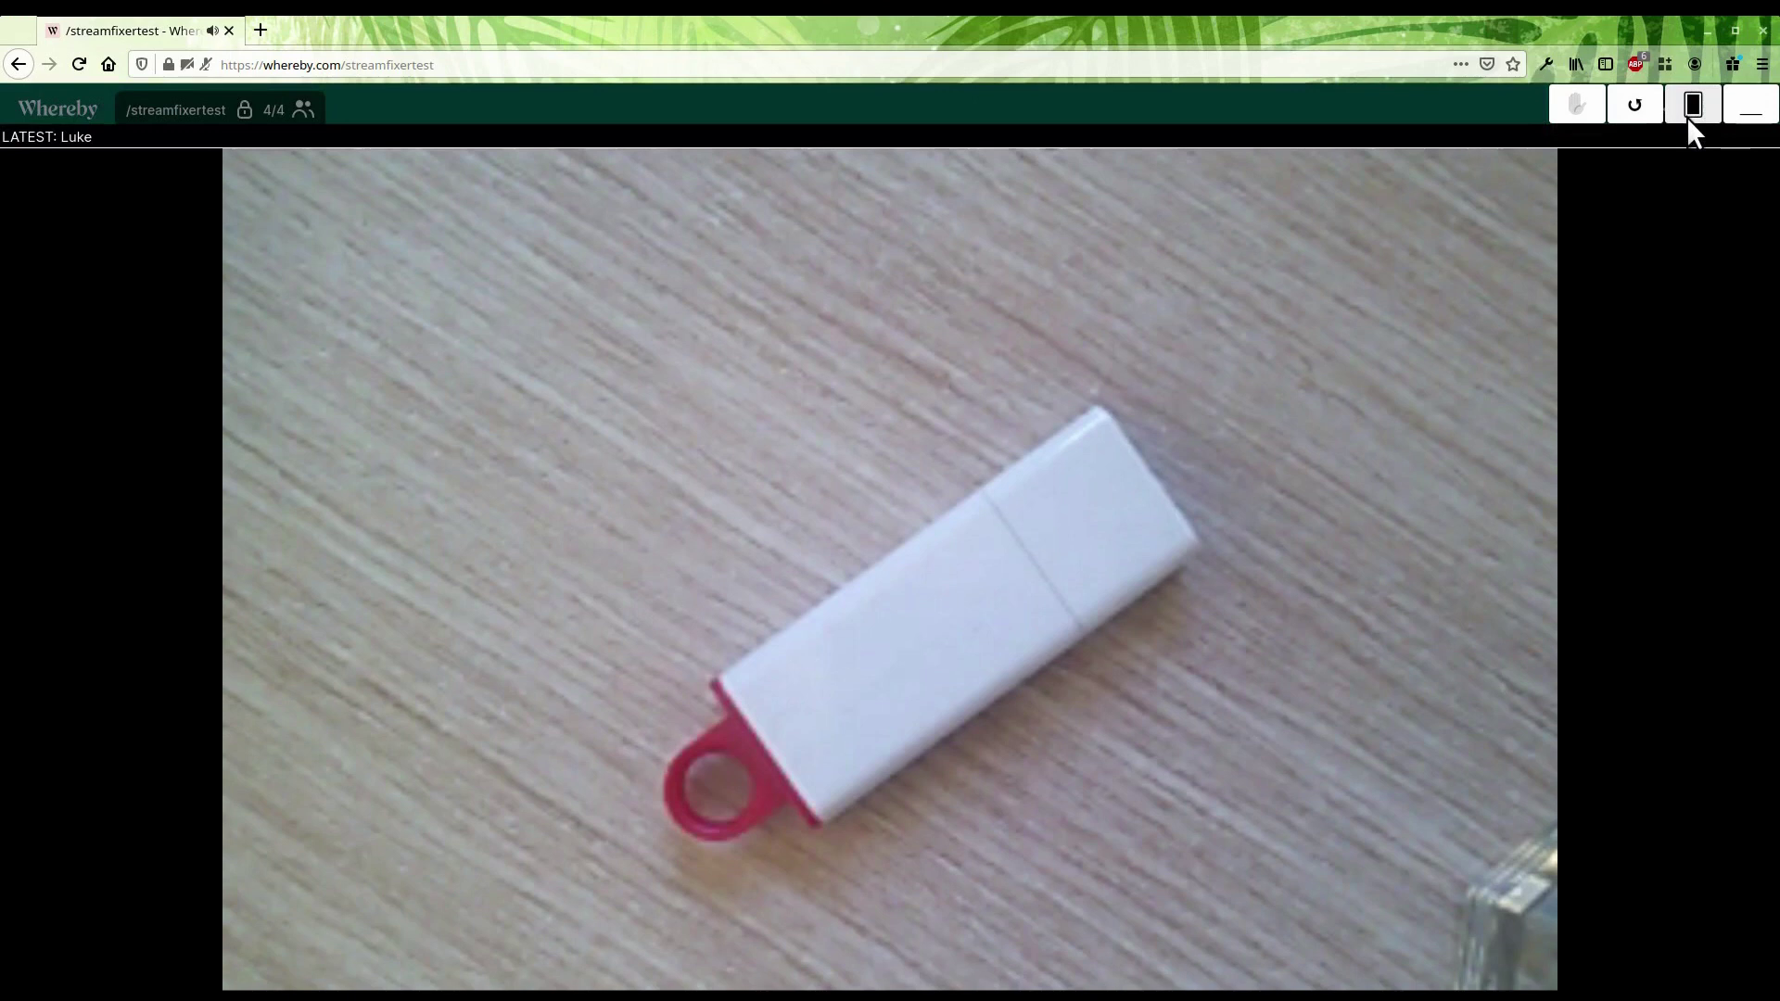
{"action": "left_click", "coordinate": [1687, 116]}
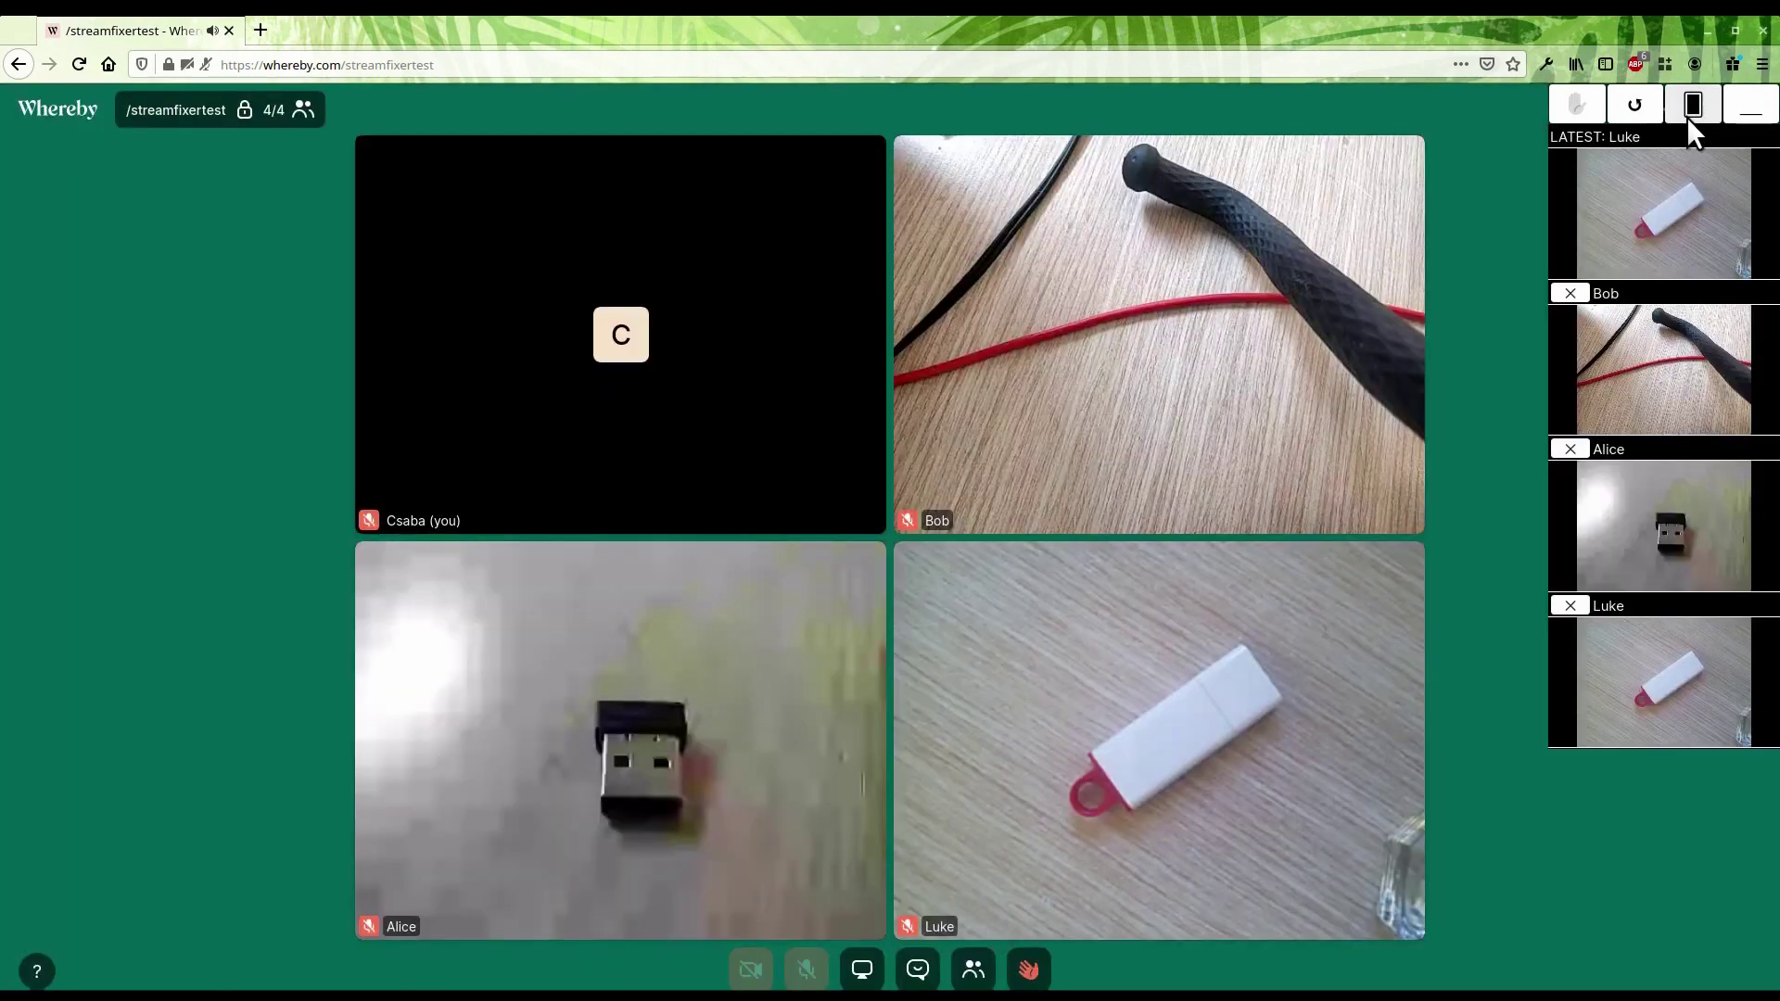
{"action": "left_click", "coordinate": [1687, 116]}
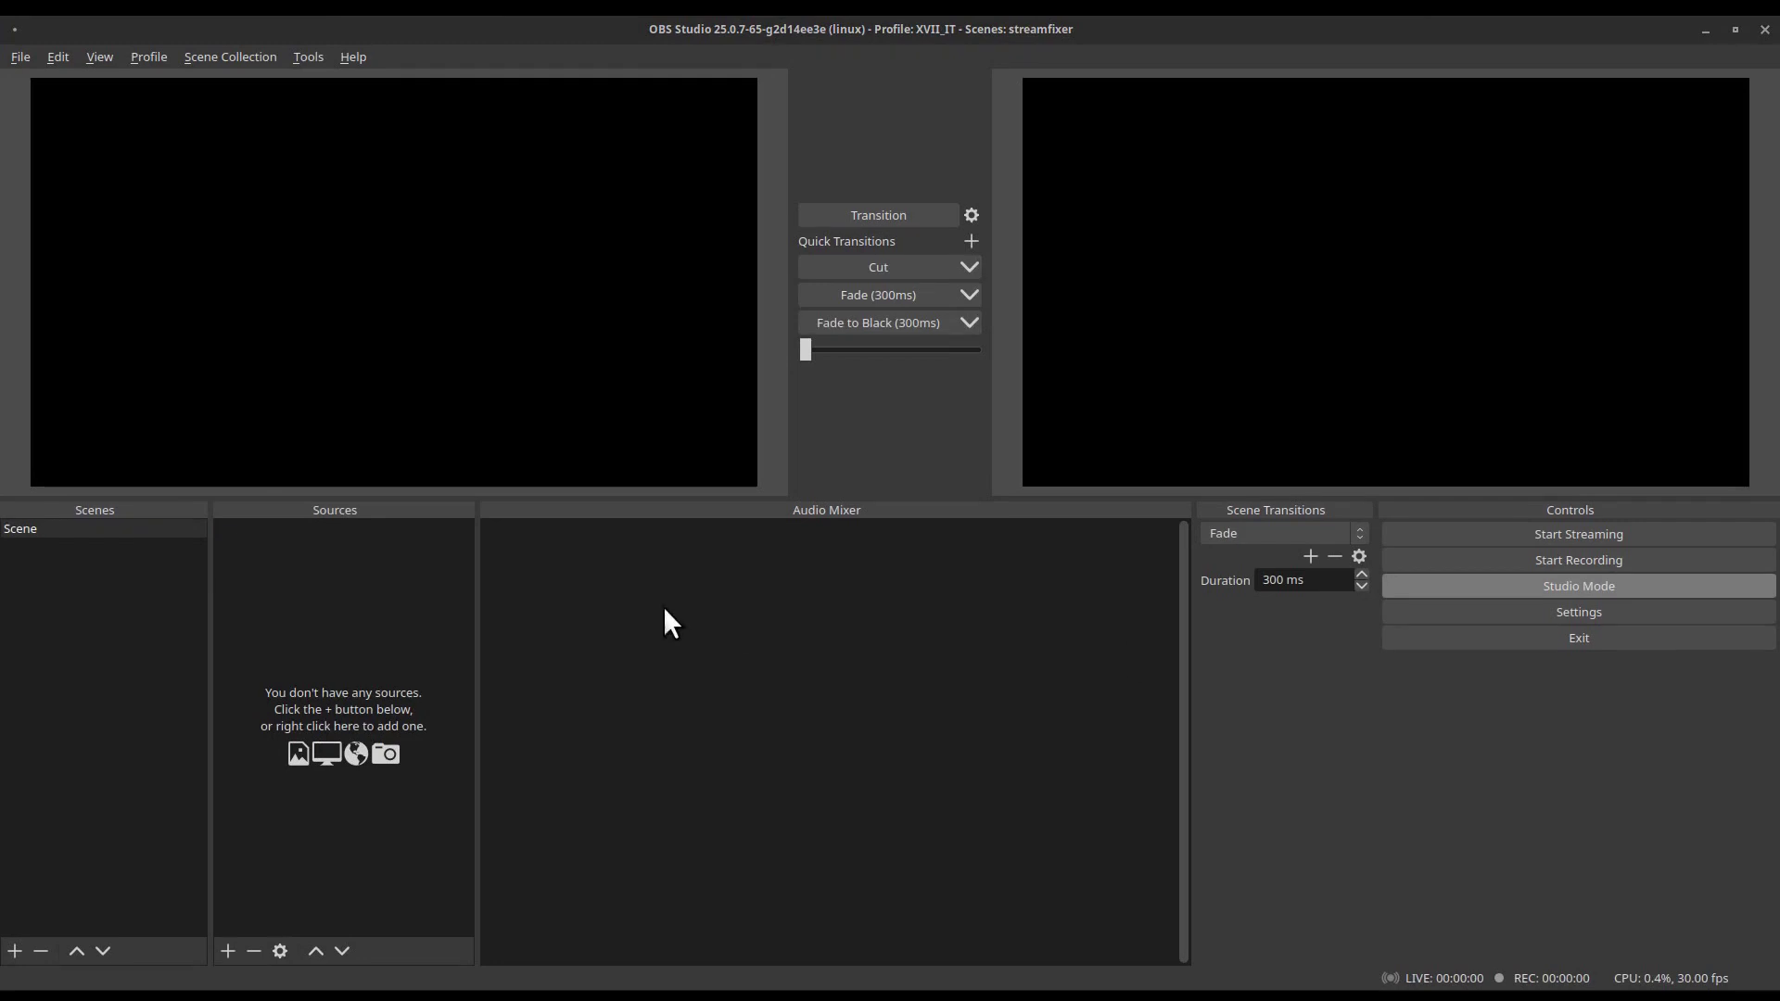
Add scenes src_bob, src_alice and src_luke below the original Scene.
{"action": "left_click", "coordinate": [17, 950]}
{"action": "type", "text": "src_"}
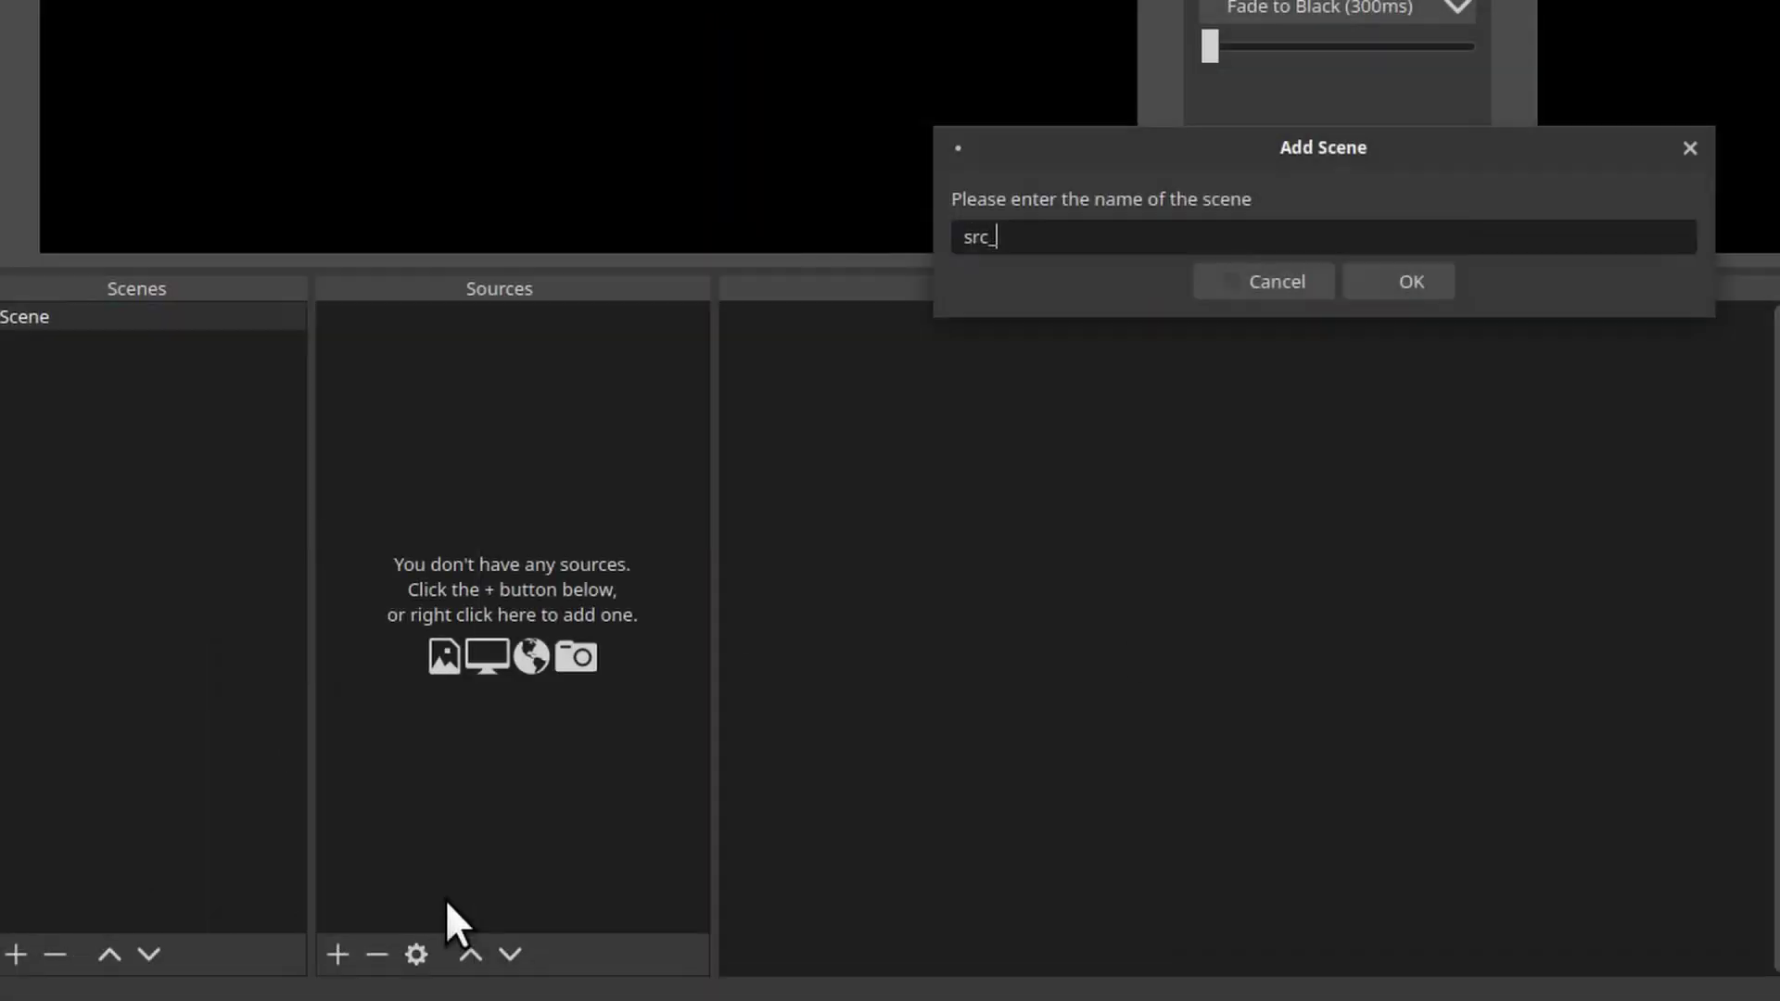
{"action": "type", "text": "bob"}
{"action": "key", "text": "Return"}
{"action": "left_click", "coordinate": [15, 951]}
{"action": "type", "text": "src_alice"}
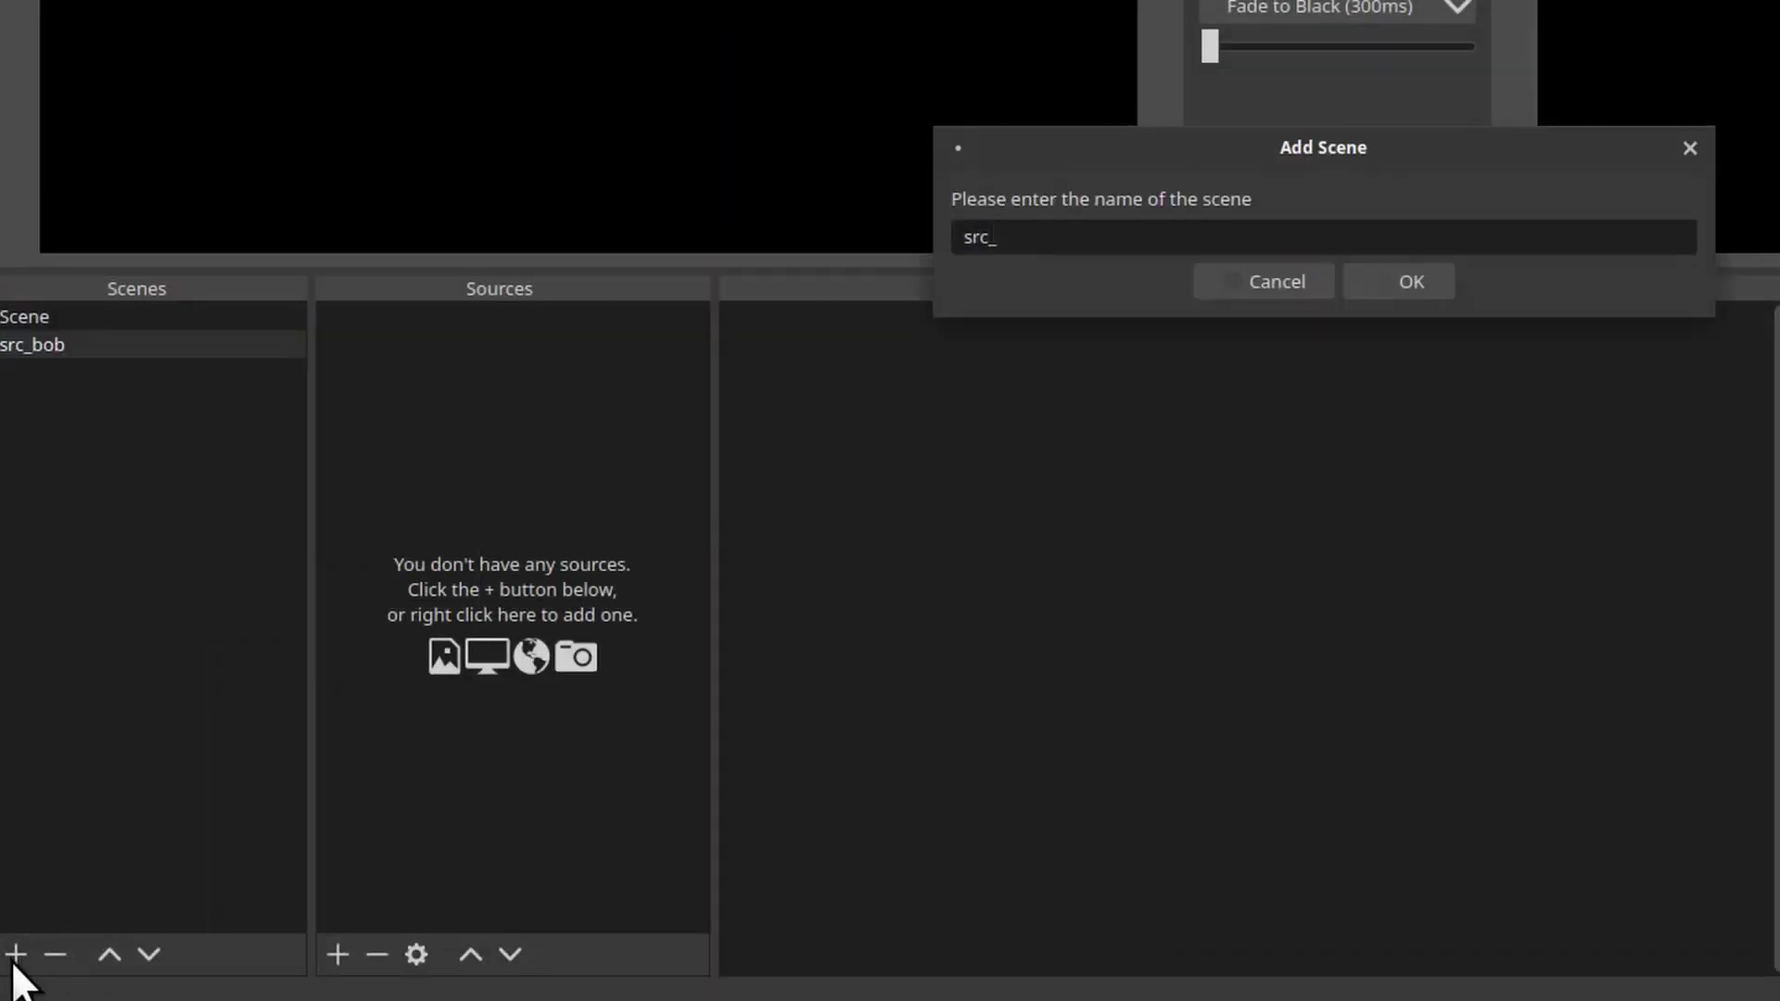
{"action": "key", "text": "Return"}
{"action": "left_click", "coordinate": [15, 951]}
{"action": "type", "text": "src"}
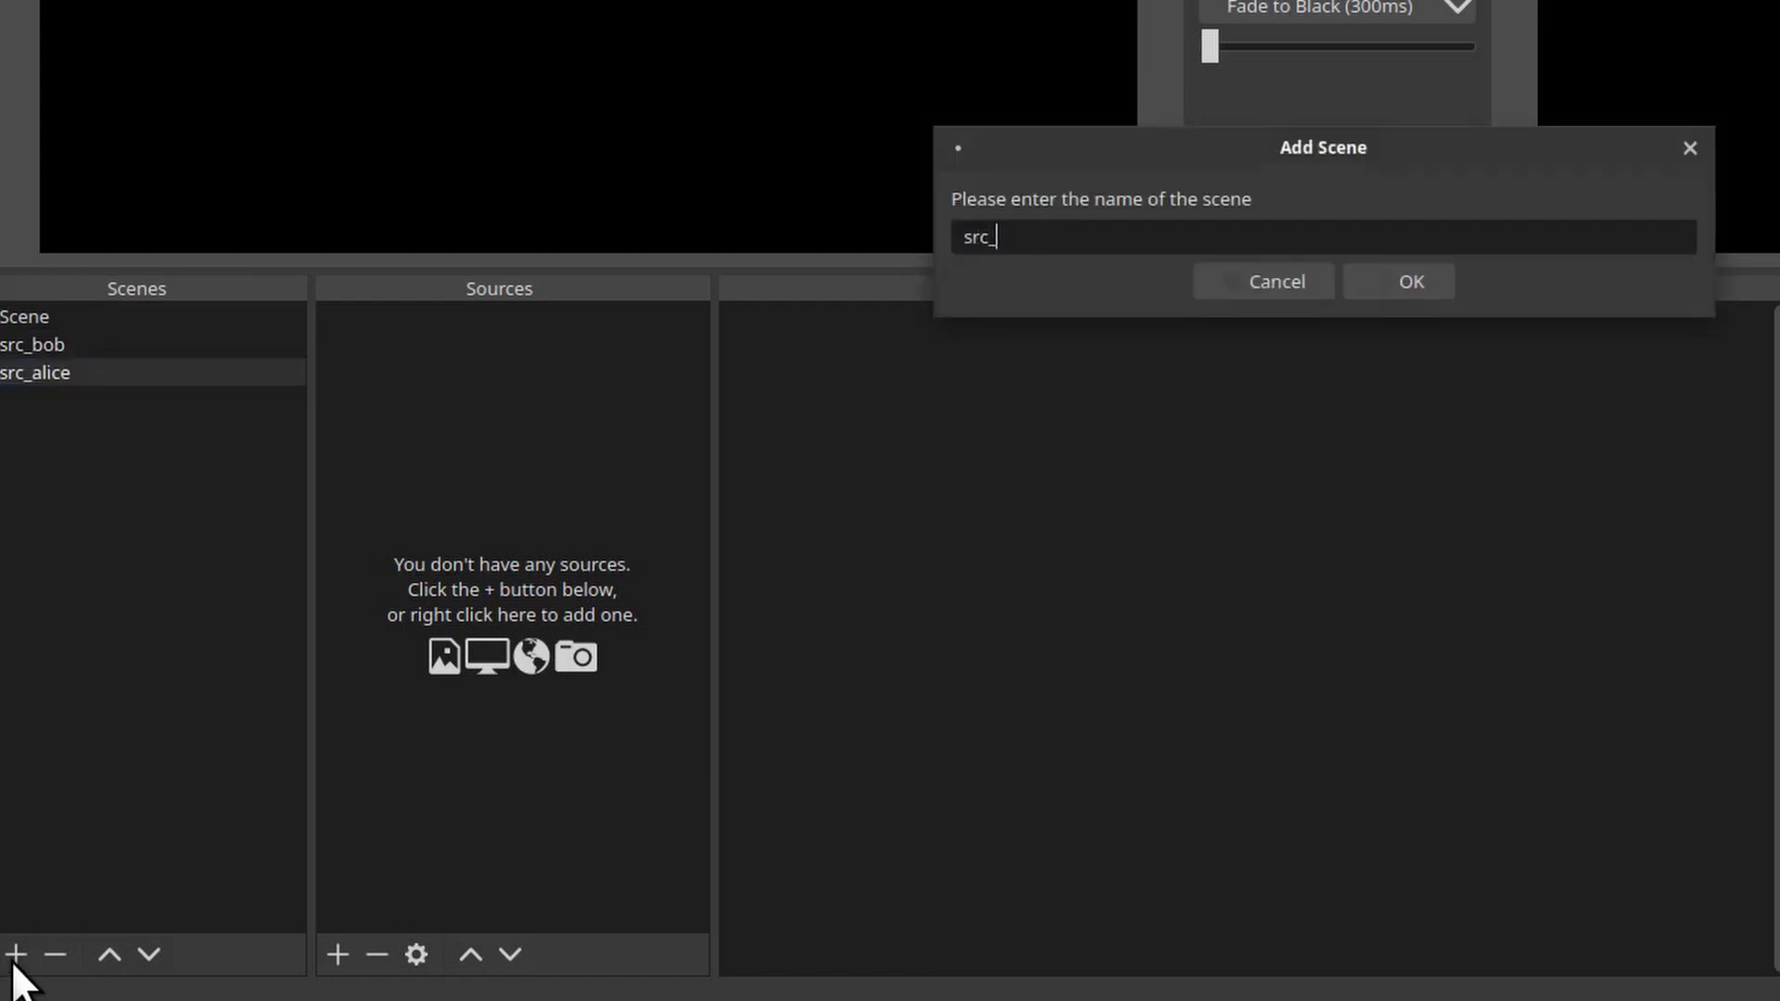
{"action": "type", "text": "_luke"}
{"action": "key", "text": "Return"}
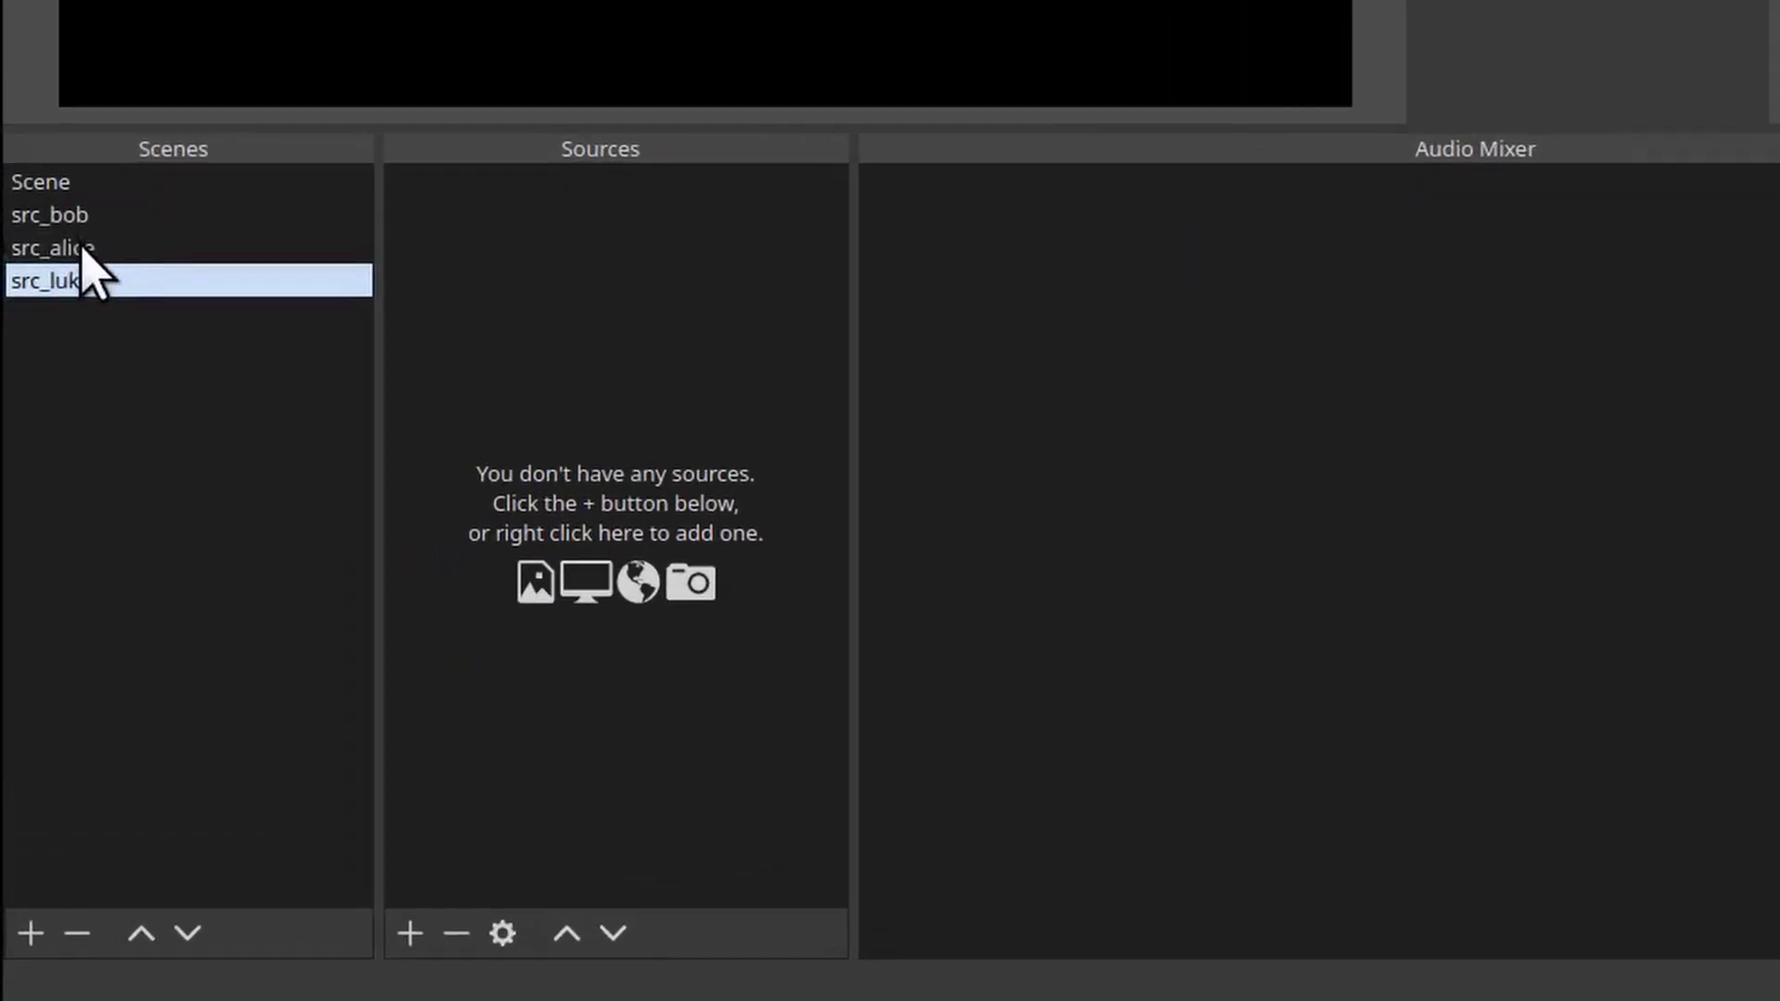
In src_alice, add window capture 'streamfixer_capture' of the Whereby Firefox window, cursor capture off.
{"action": "left_click", "coordinate": [44, 564]}
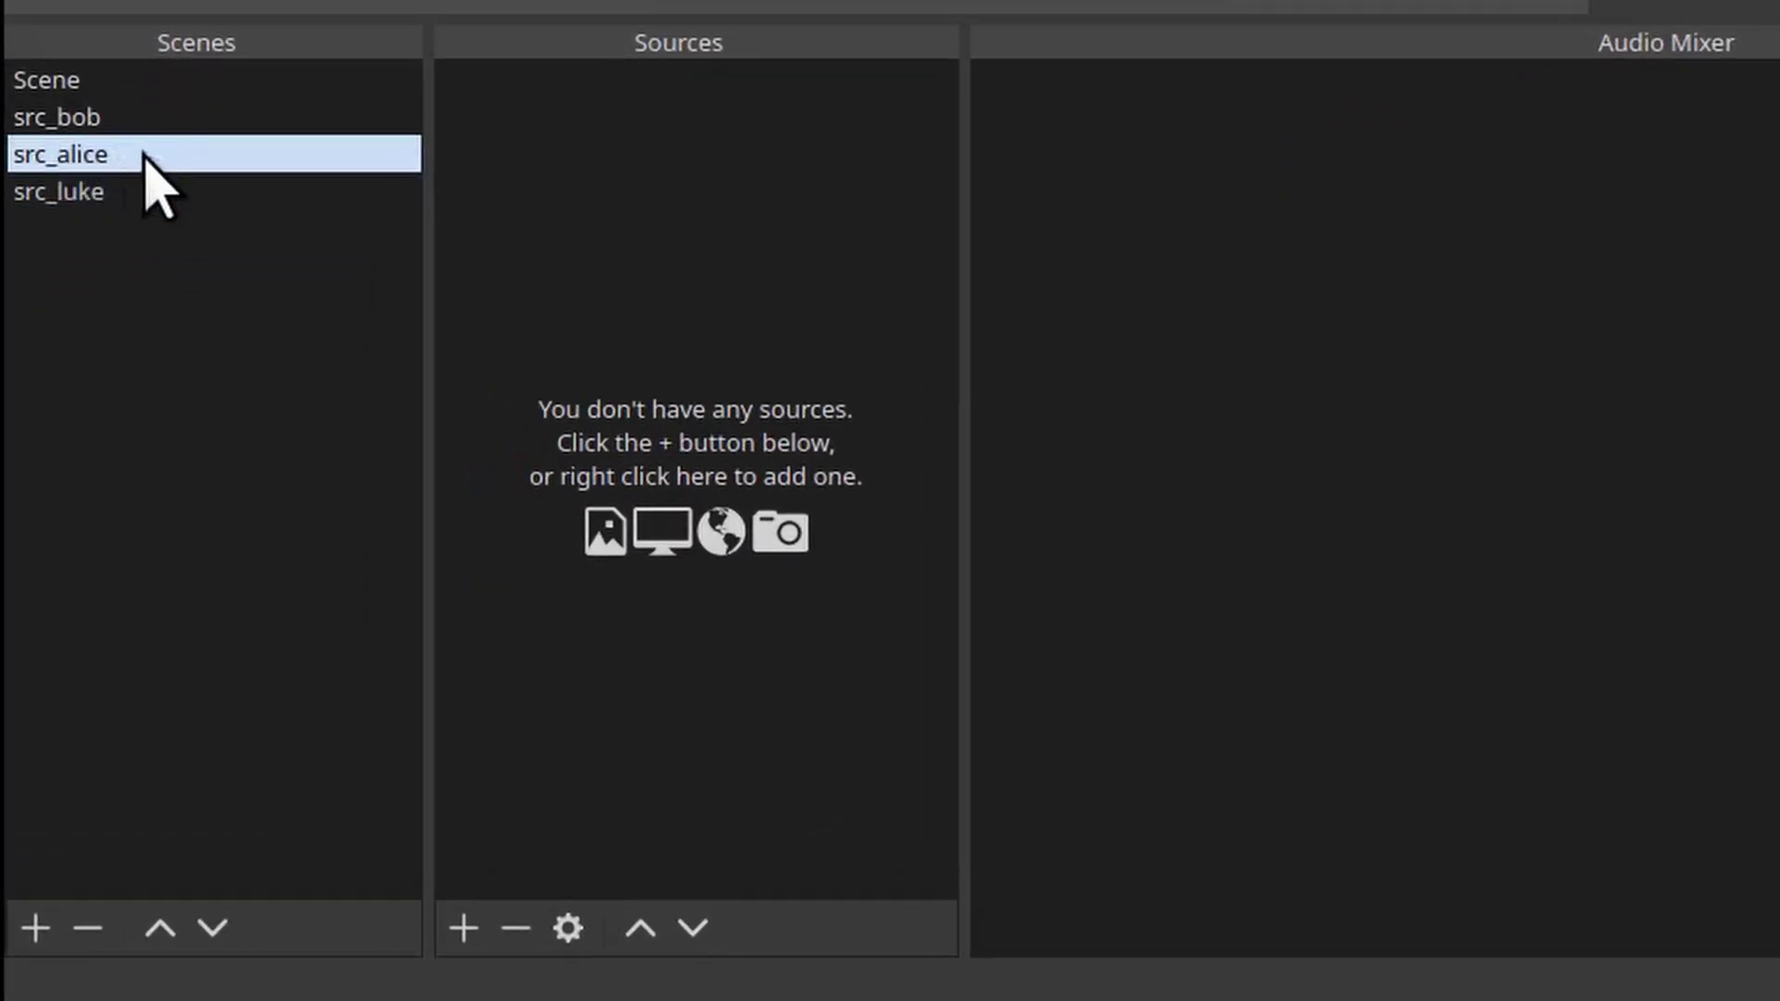
{"action": "left_click", "coordinate": [468, 922]}
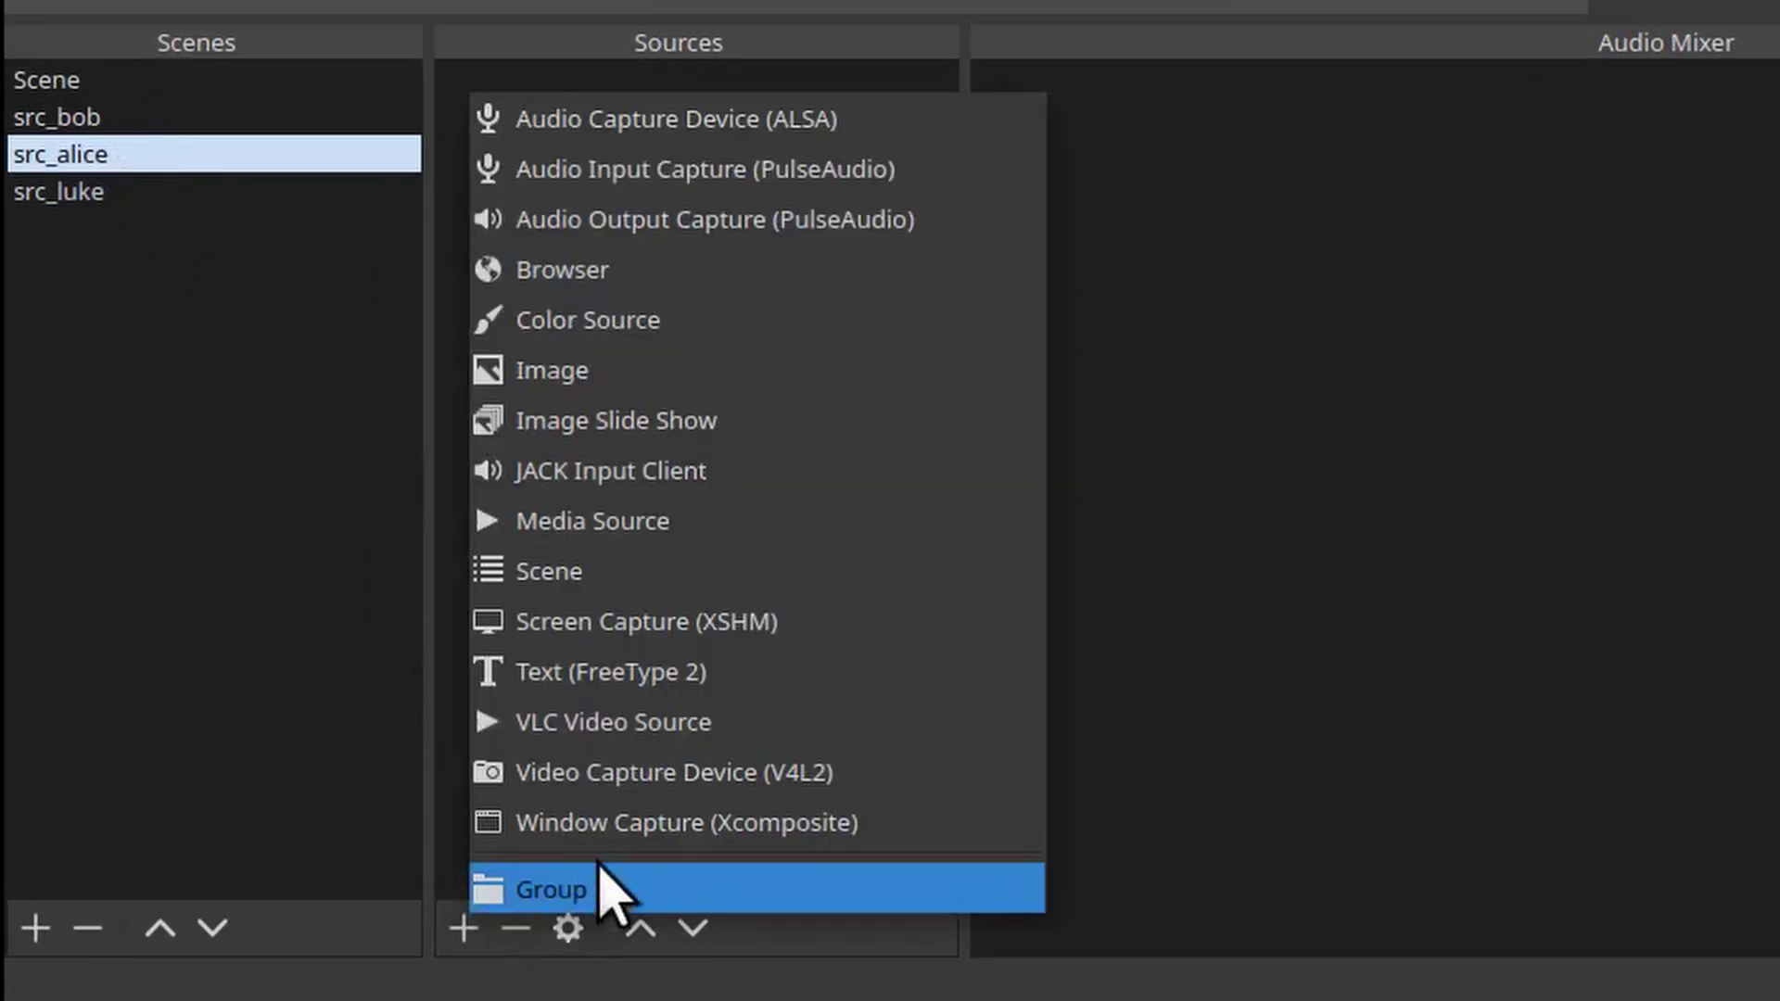
{"action": "left_click", "coordinate": [628, 822]}
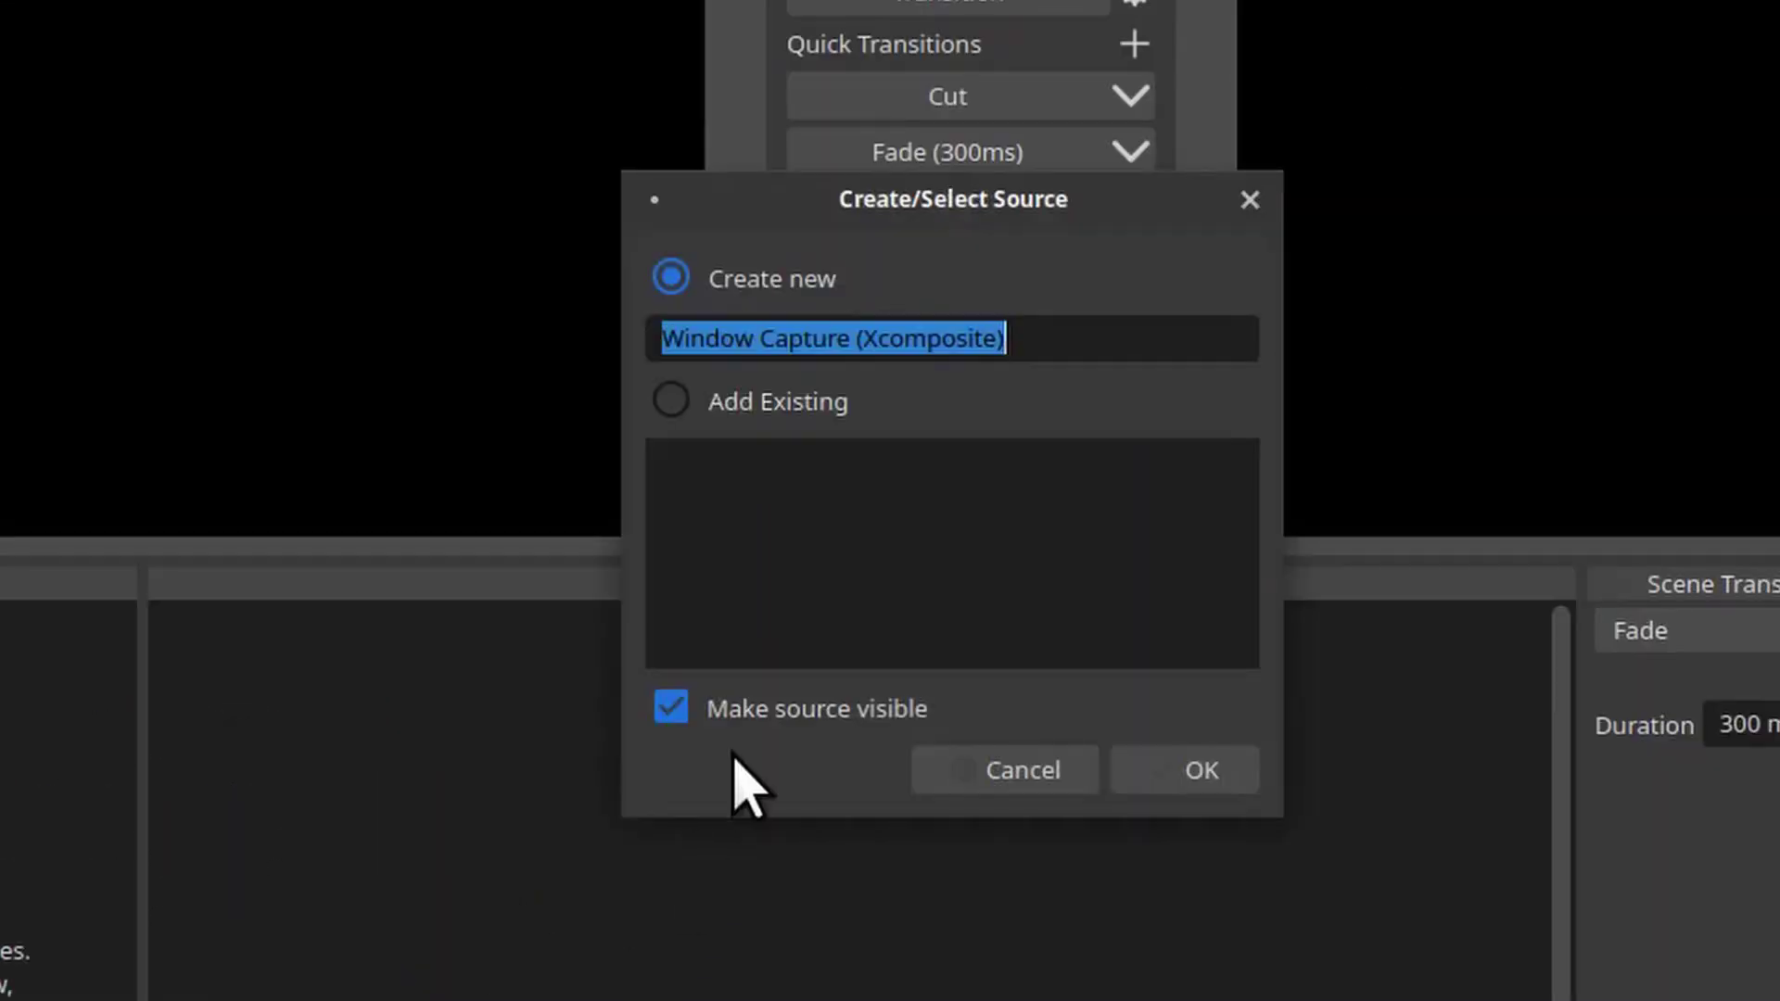
{"action": "type", "text": "streamfixer_"}
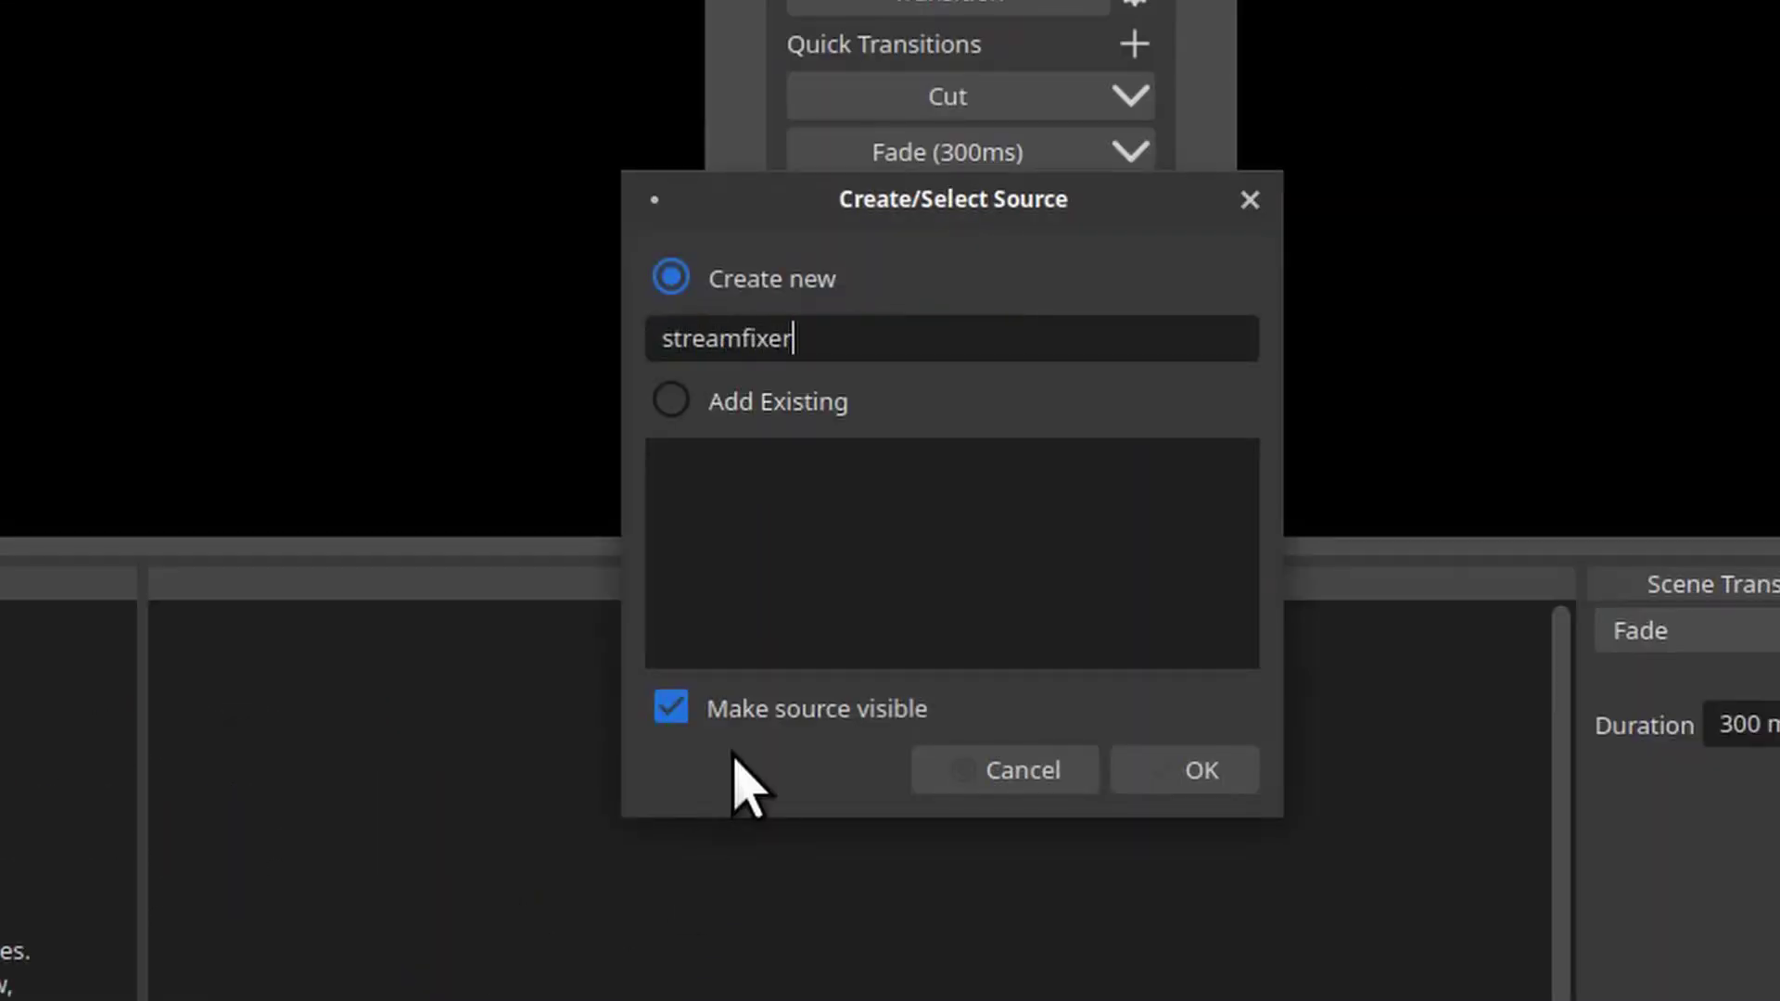
{"action": "type", "text": "capture"}
{"action": "key", "text": "Return"}
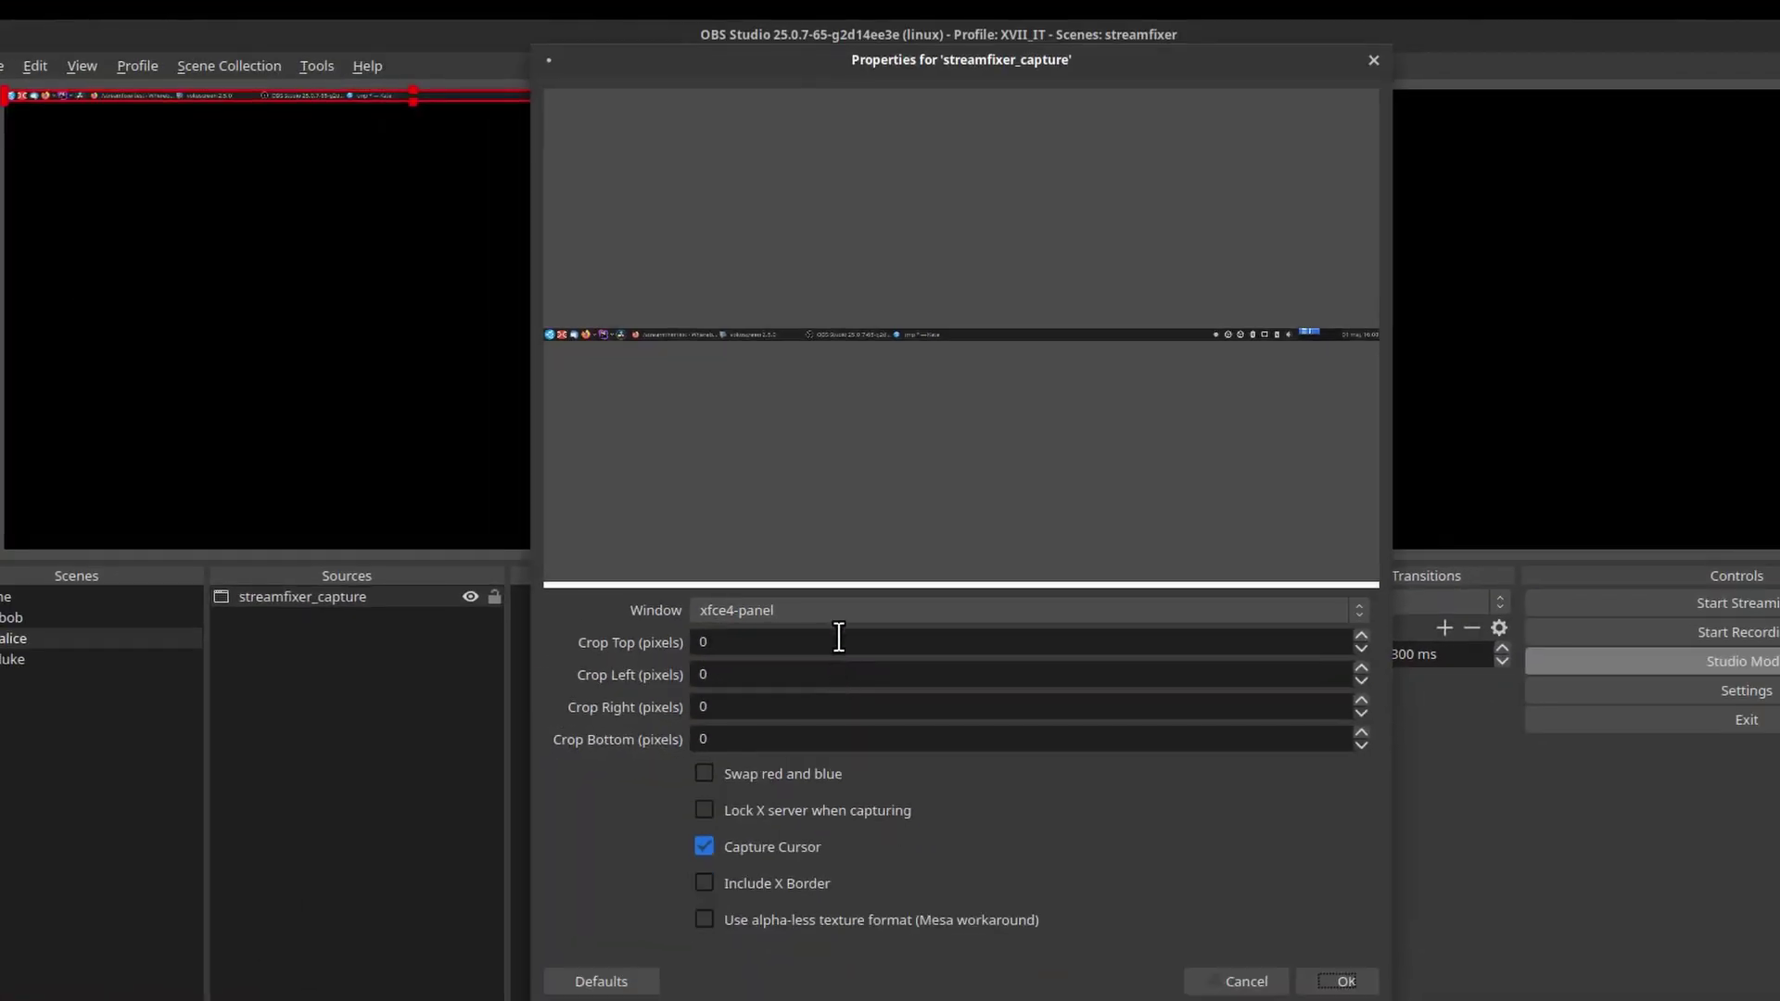
{"action": "left_click", "coordinate": [815, 610]}
{"action": "left_click", "coordinate": [837, 672]}
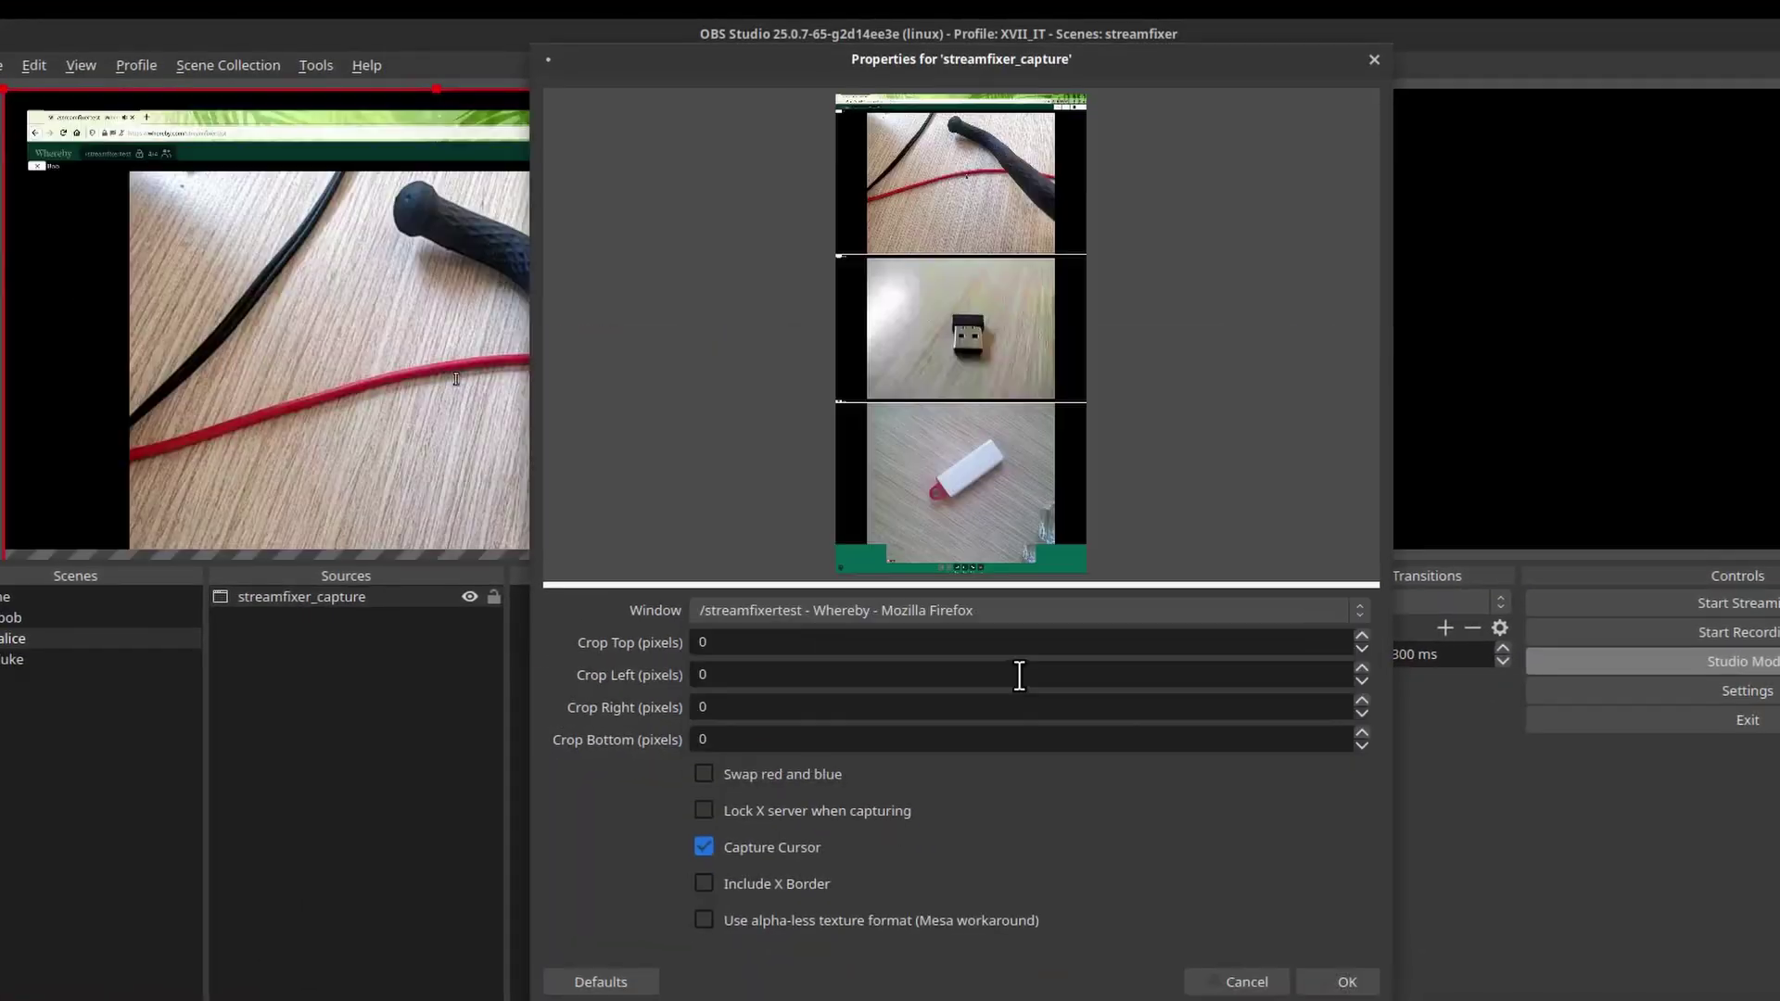
{"action": "left_click", "coordinate": [772, 845]}
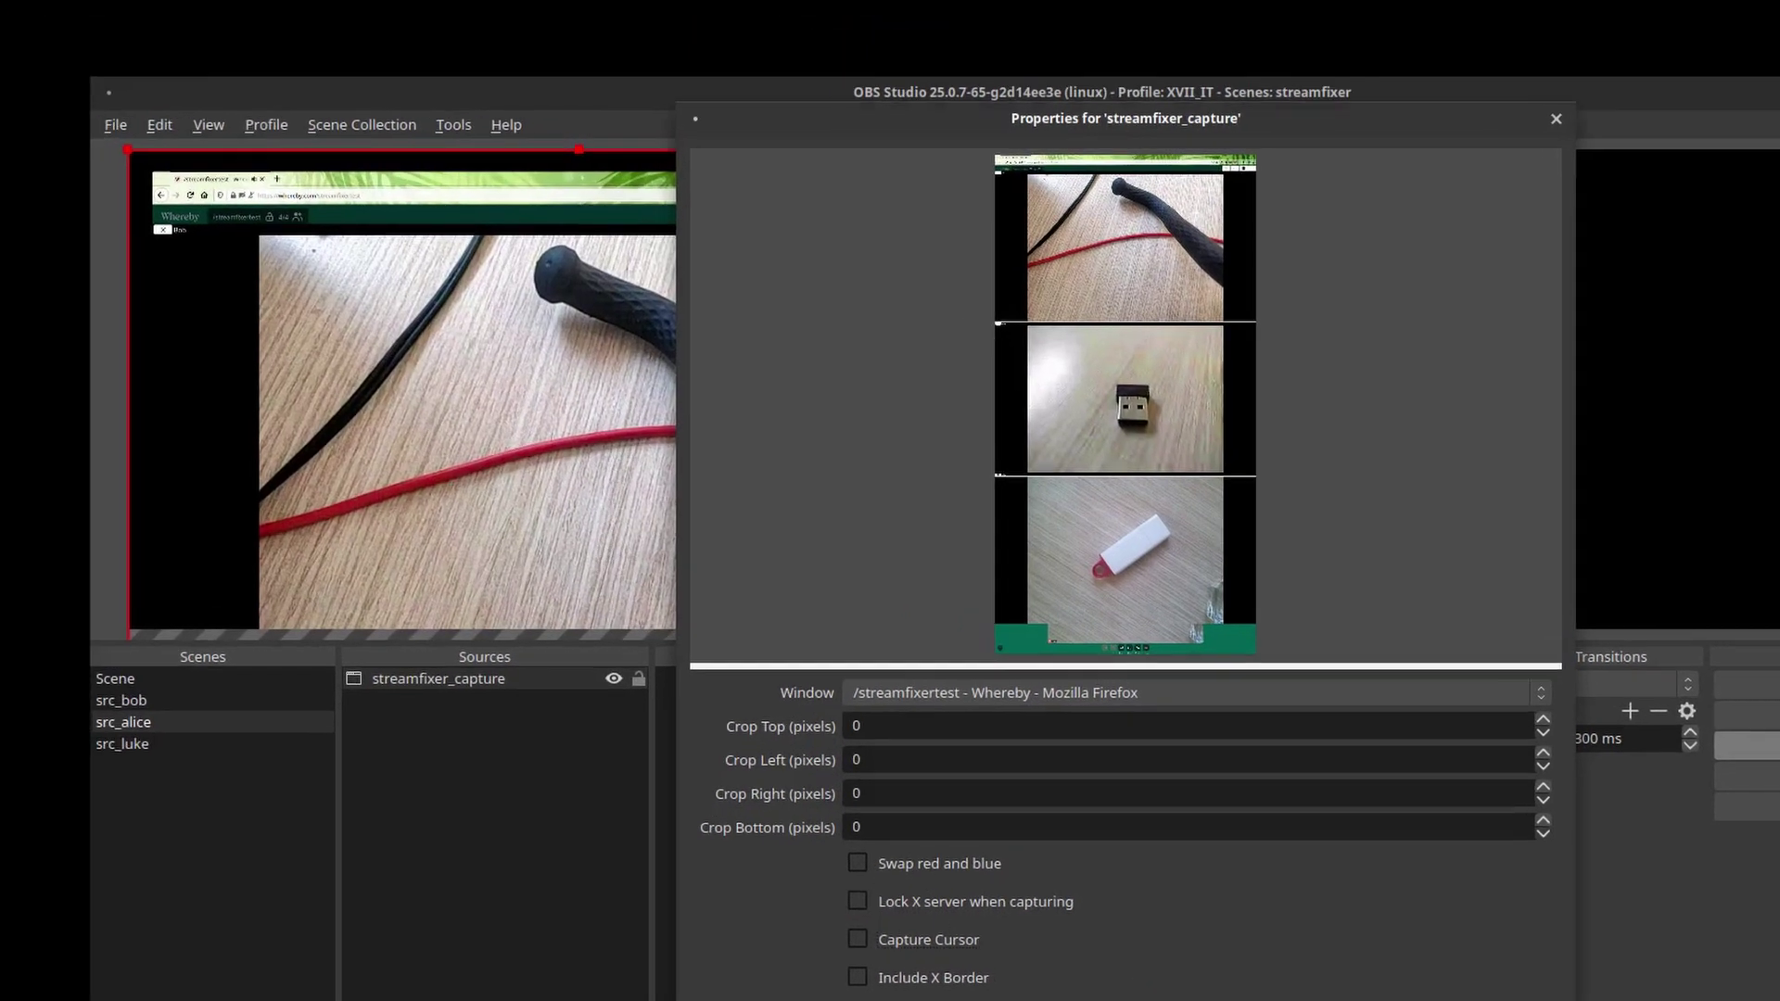
Confirm the capture settings and drag the capture up until Alice's video fills the canvas.
{"action": "left_click", "coordinate": [1325, 983]}
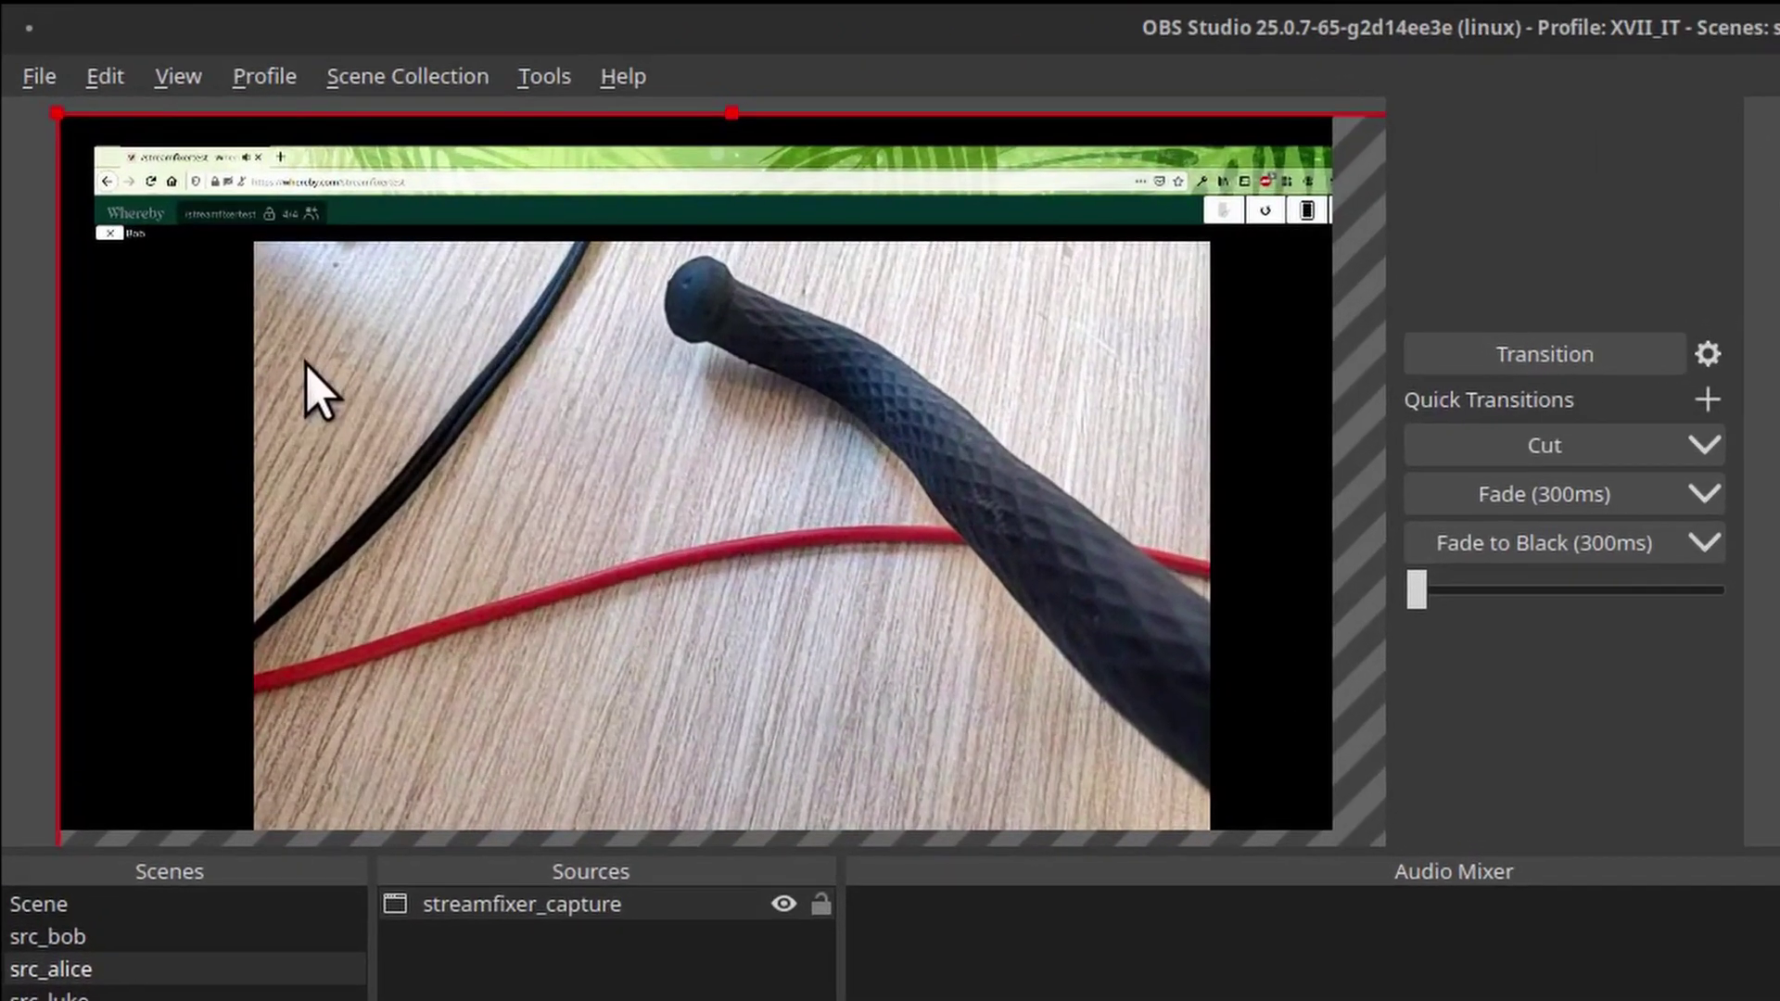
{"action": "left_click_drag", "start_coordinate": [378, 530], "coordinate": [409, 228]}
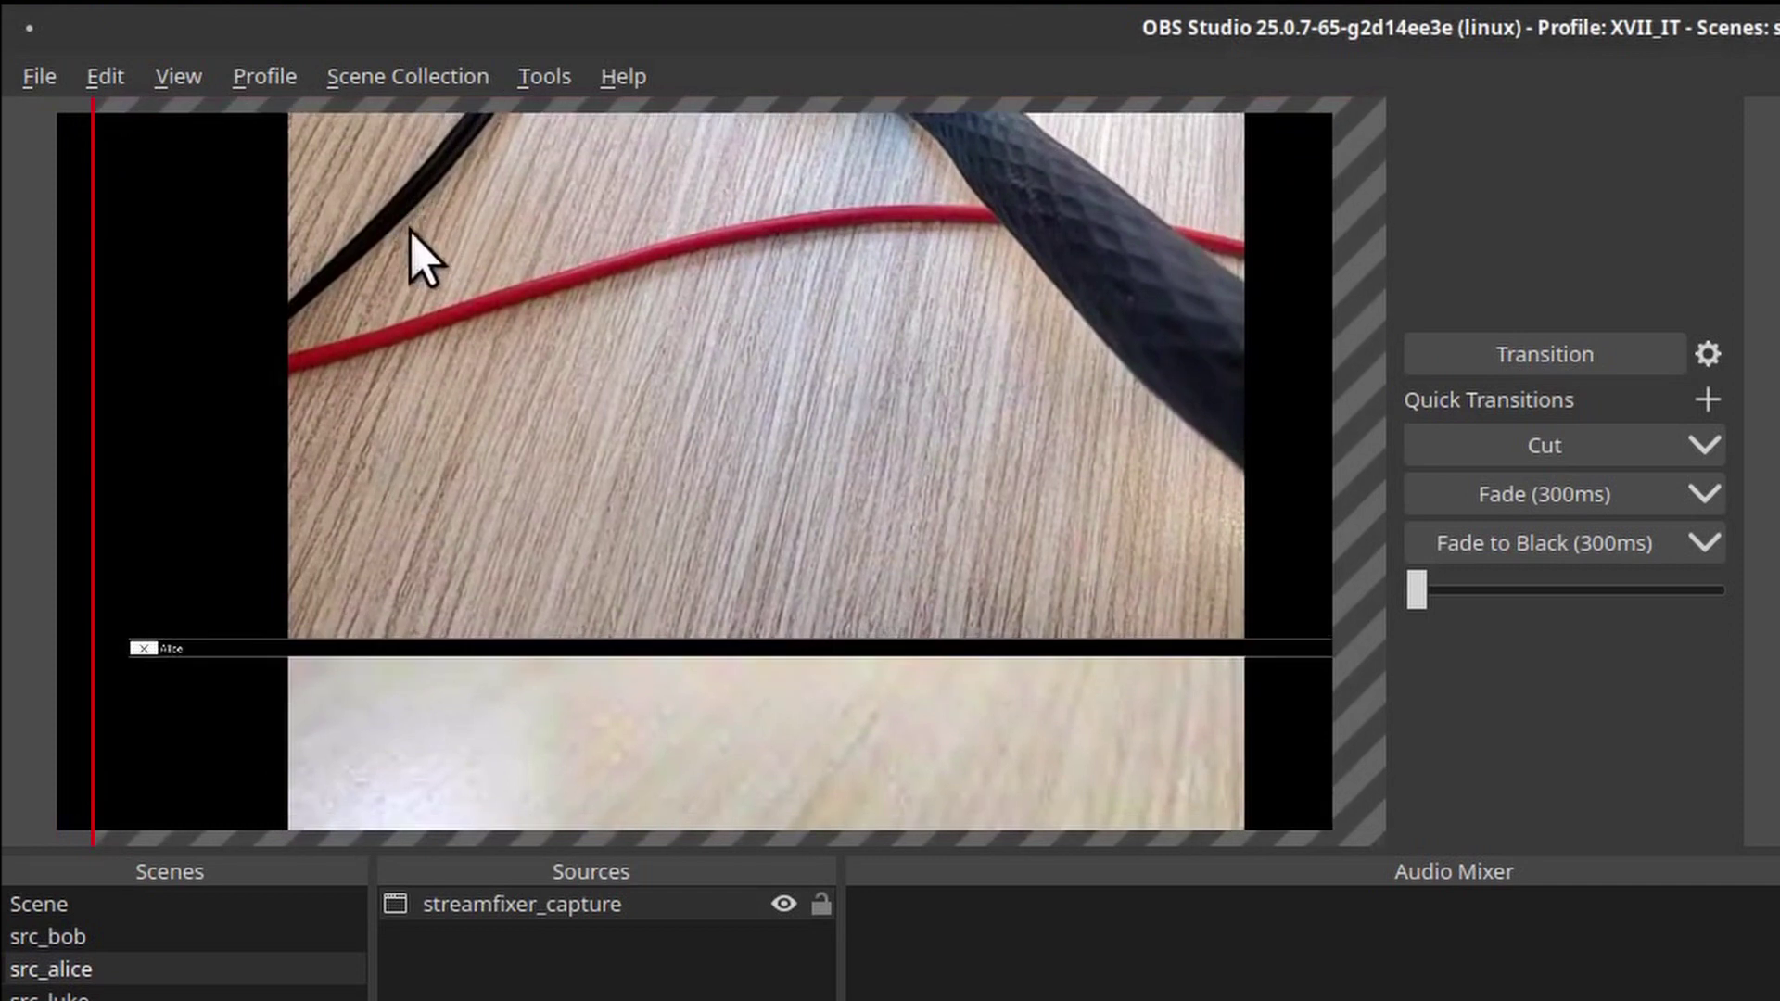
{"action": "left_click_drag", "start_coordinate": [507, 656], "coordinate": [422, 256]}
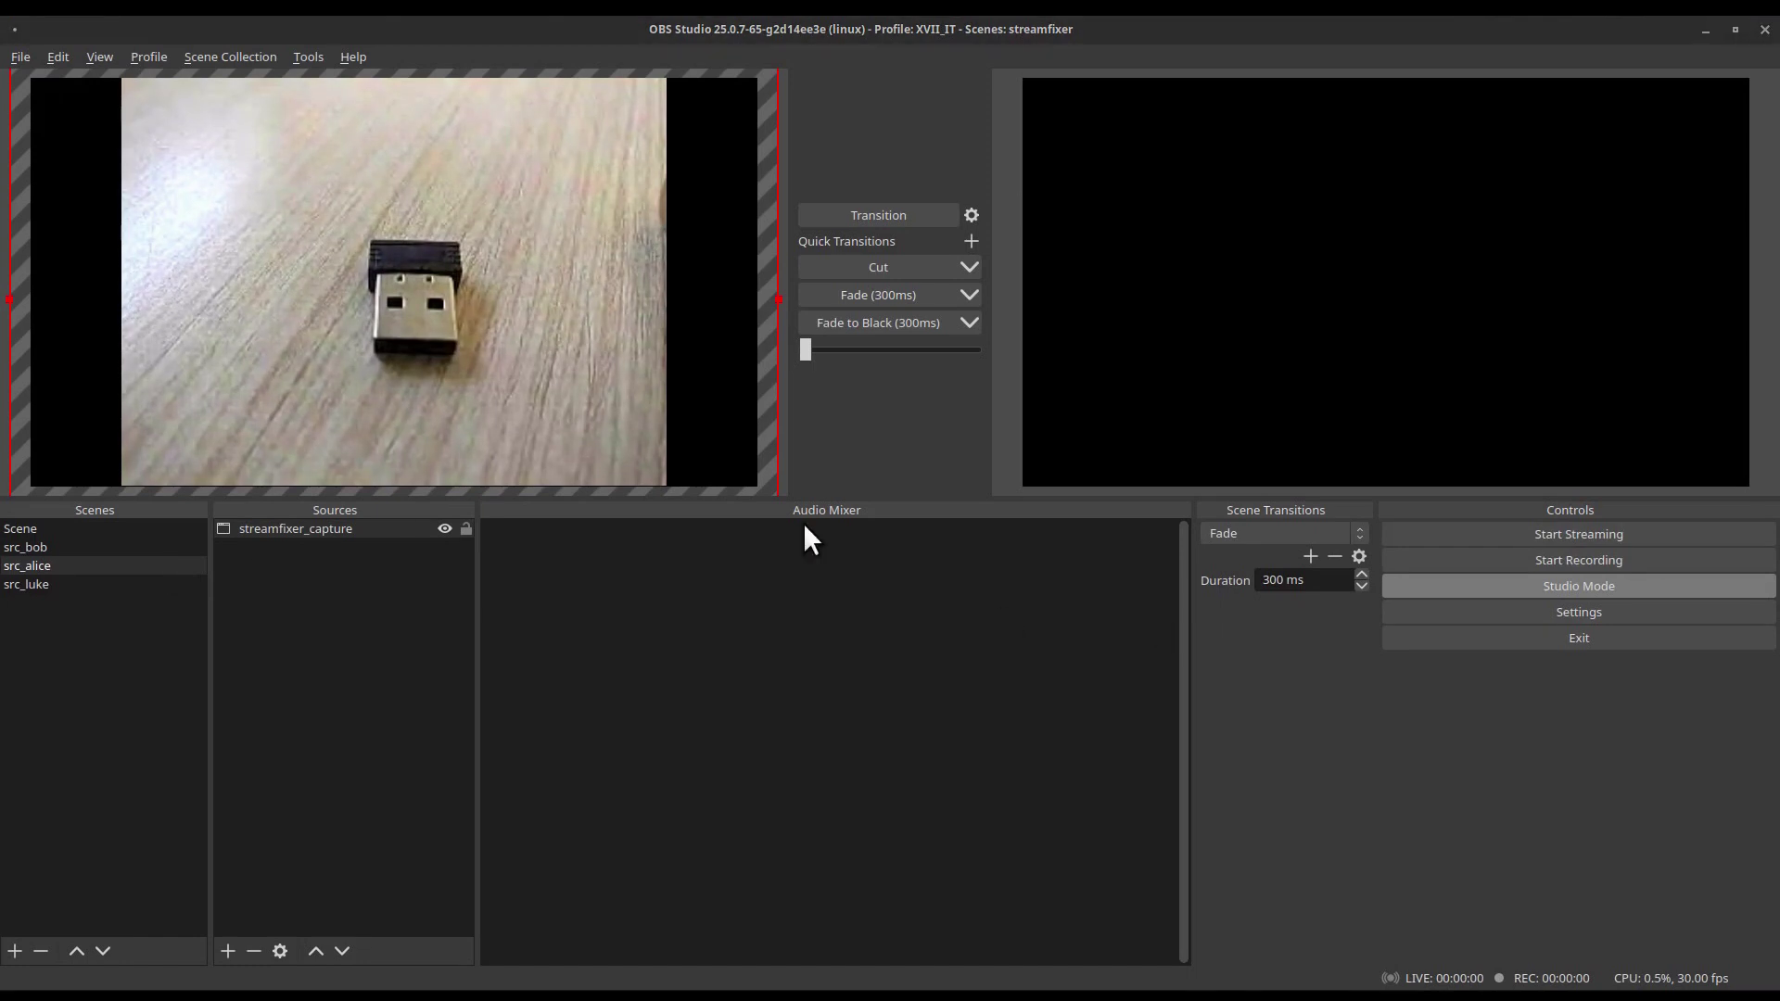
Add the existing streamfixer_capture to src_bob and shift it to frame Bob's video.
{"action": "left_click", "coordinate": [132, 549]}
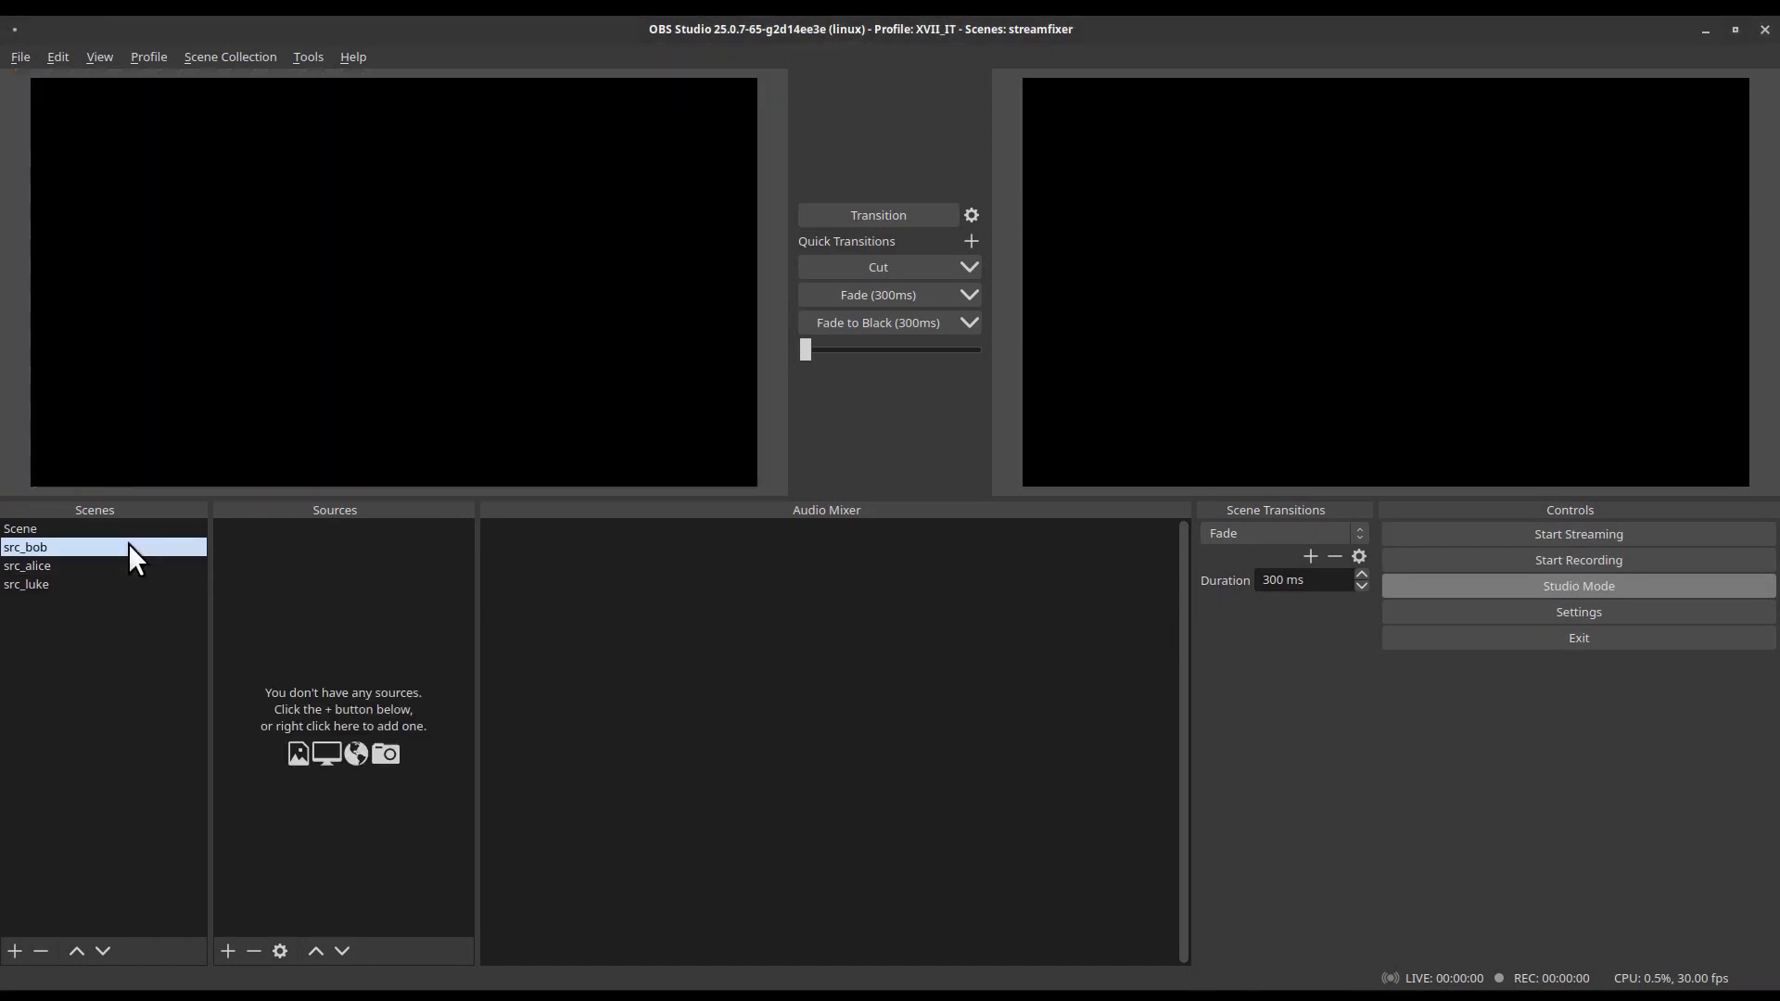
{"action": "left_click", "coordinate": [228, 951]}
{"action": "left_click", "coordinate": [278, 913]}
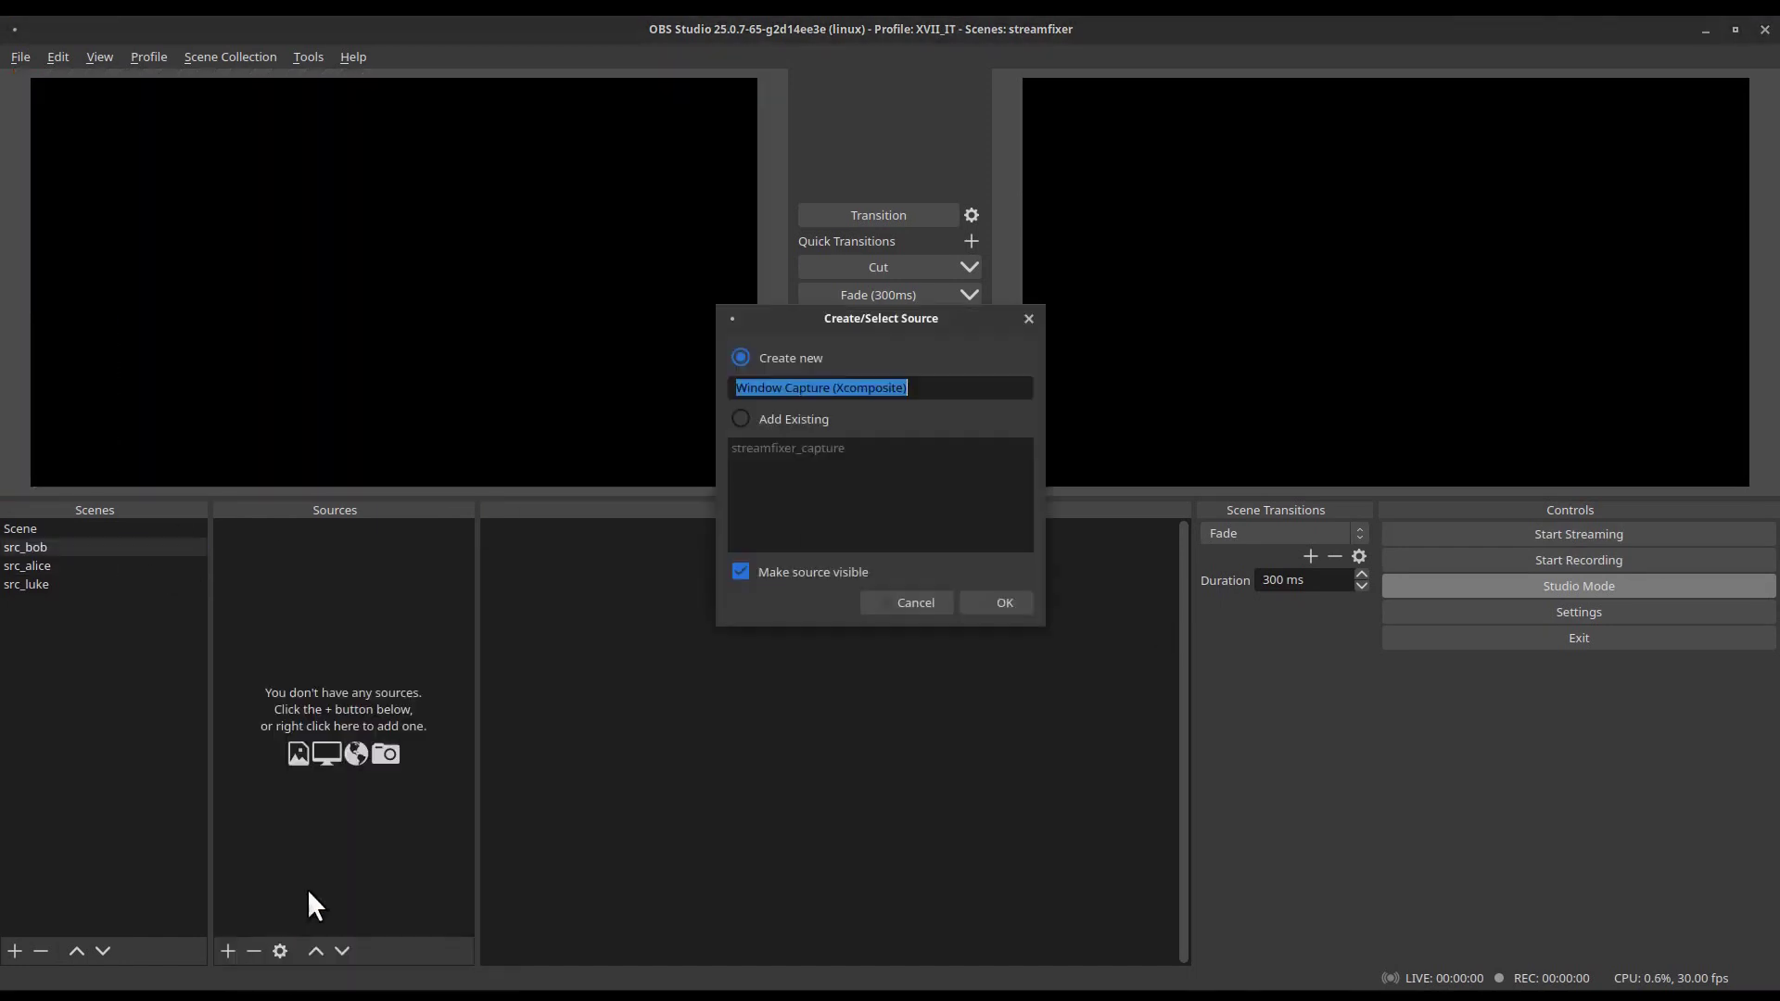
{"action": "left_click", "coordinate": [784, 423]}
{"action": "left_click", "coordinate": [875, 466]}
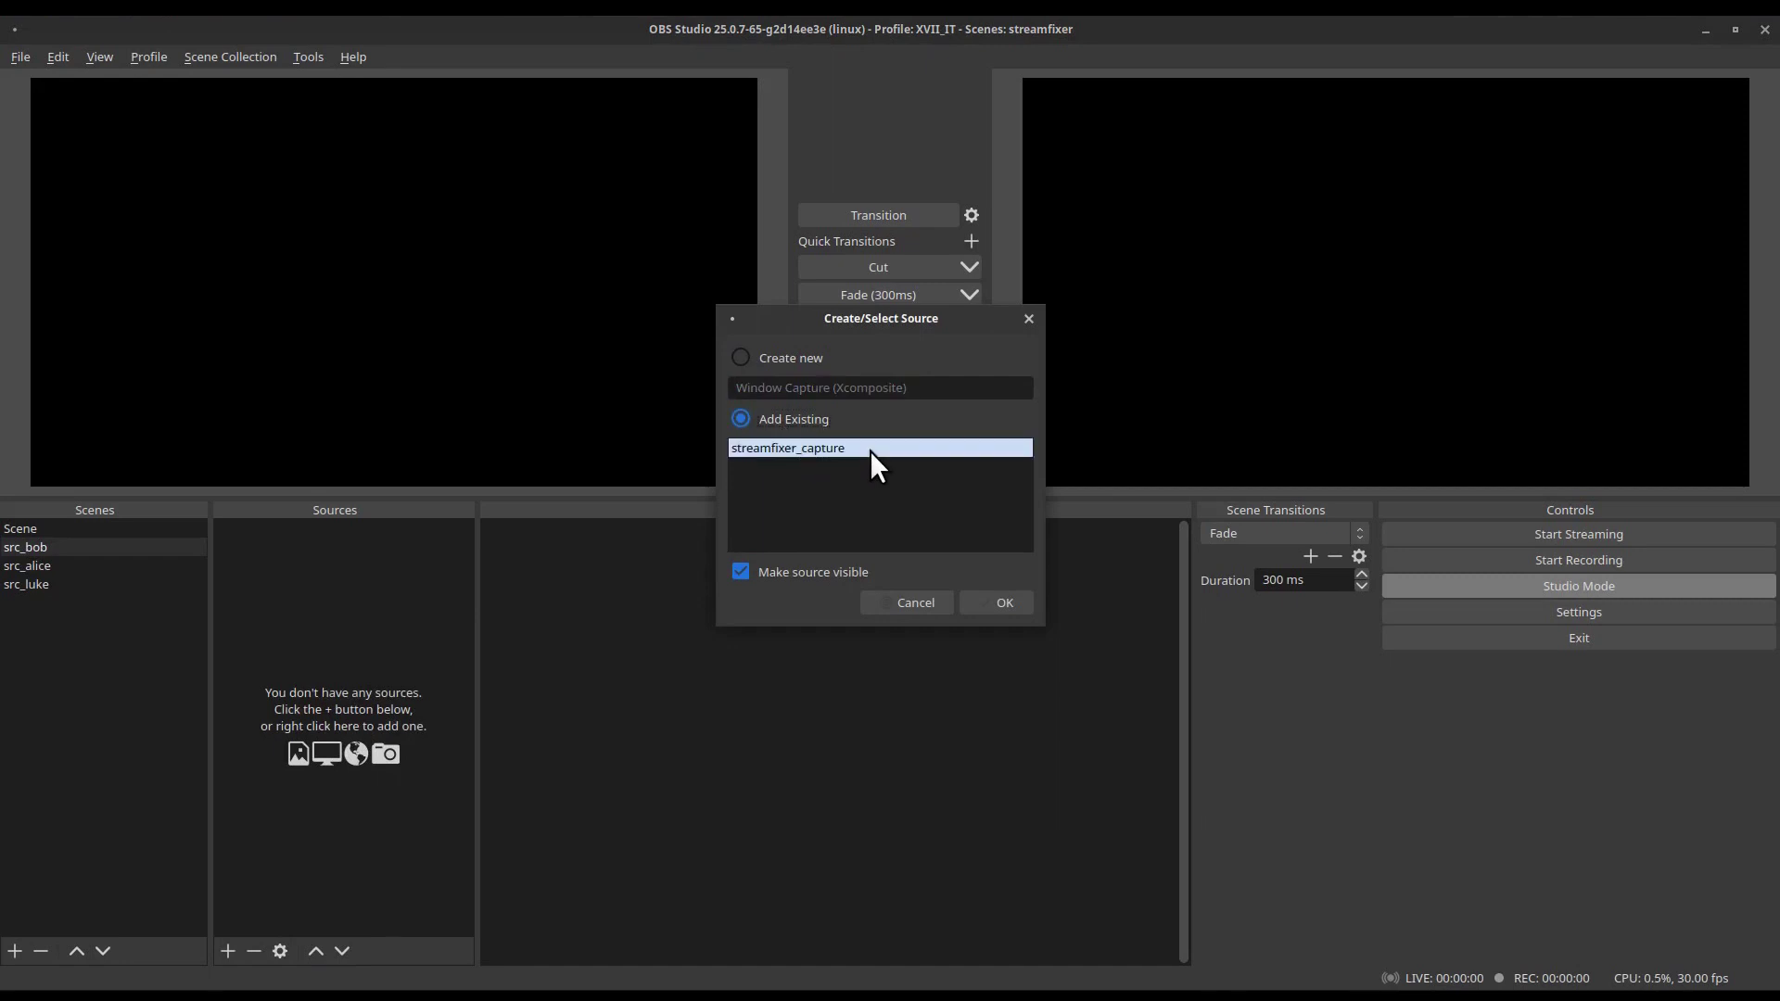
{"action": "left_click", "coordinate": [1026, 607]}
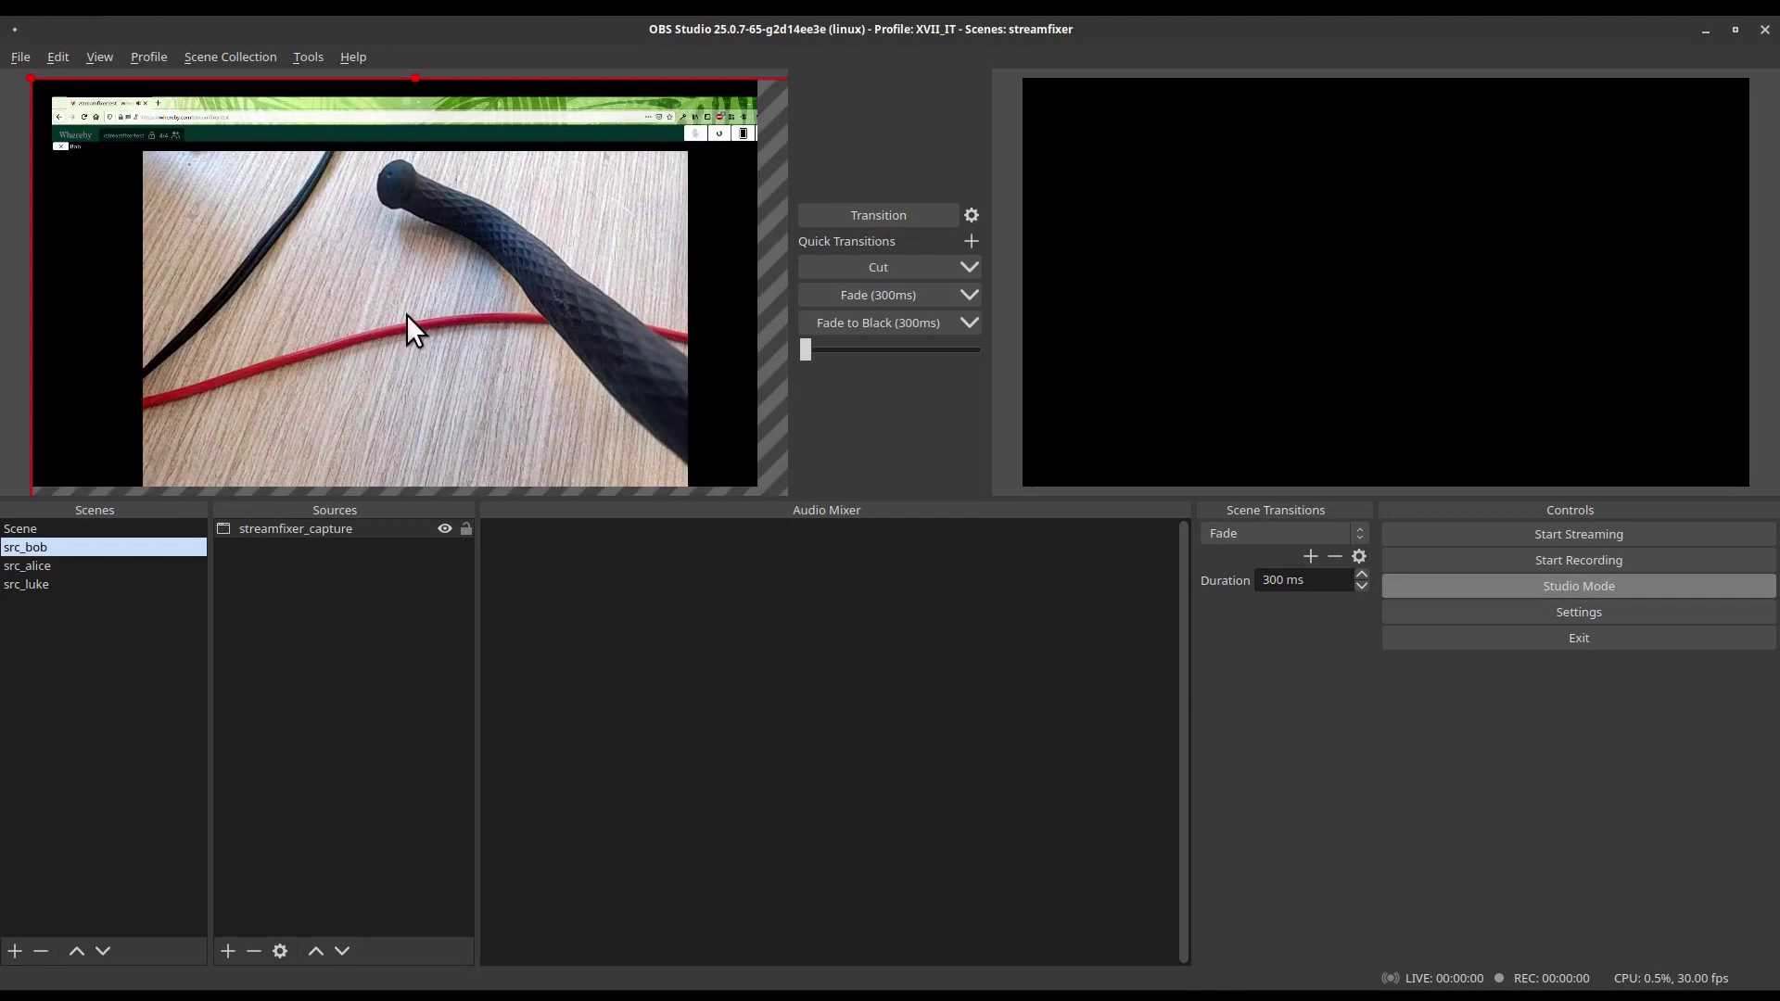
{"action": "left_click_drag", "start_coordinate": [406, 314], "coordinate": [387, 243]}
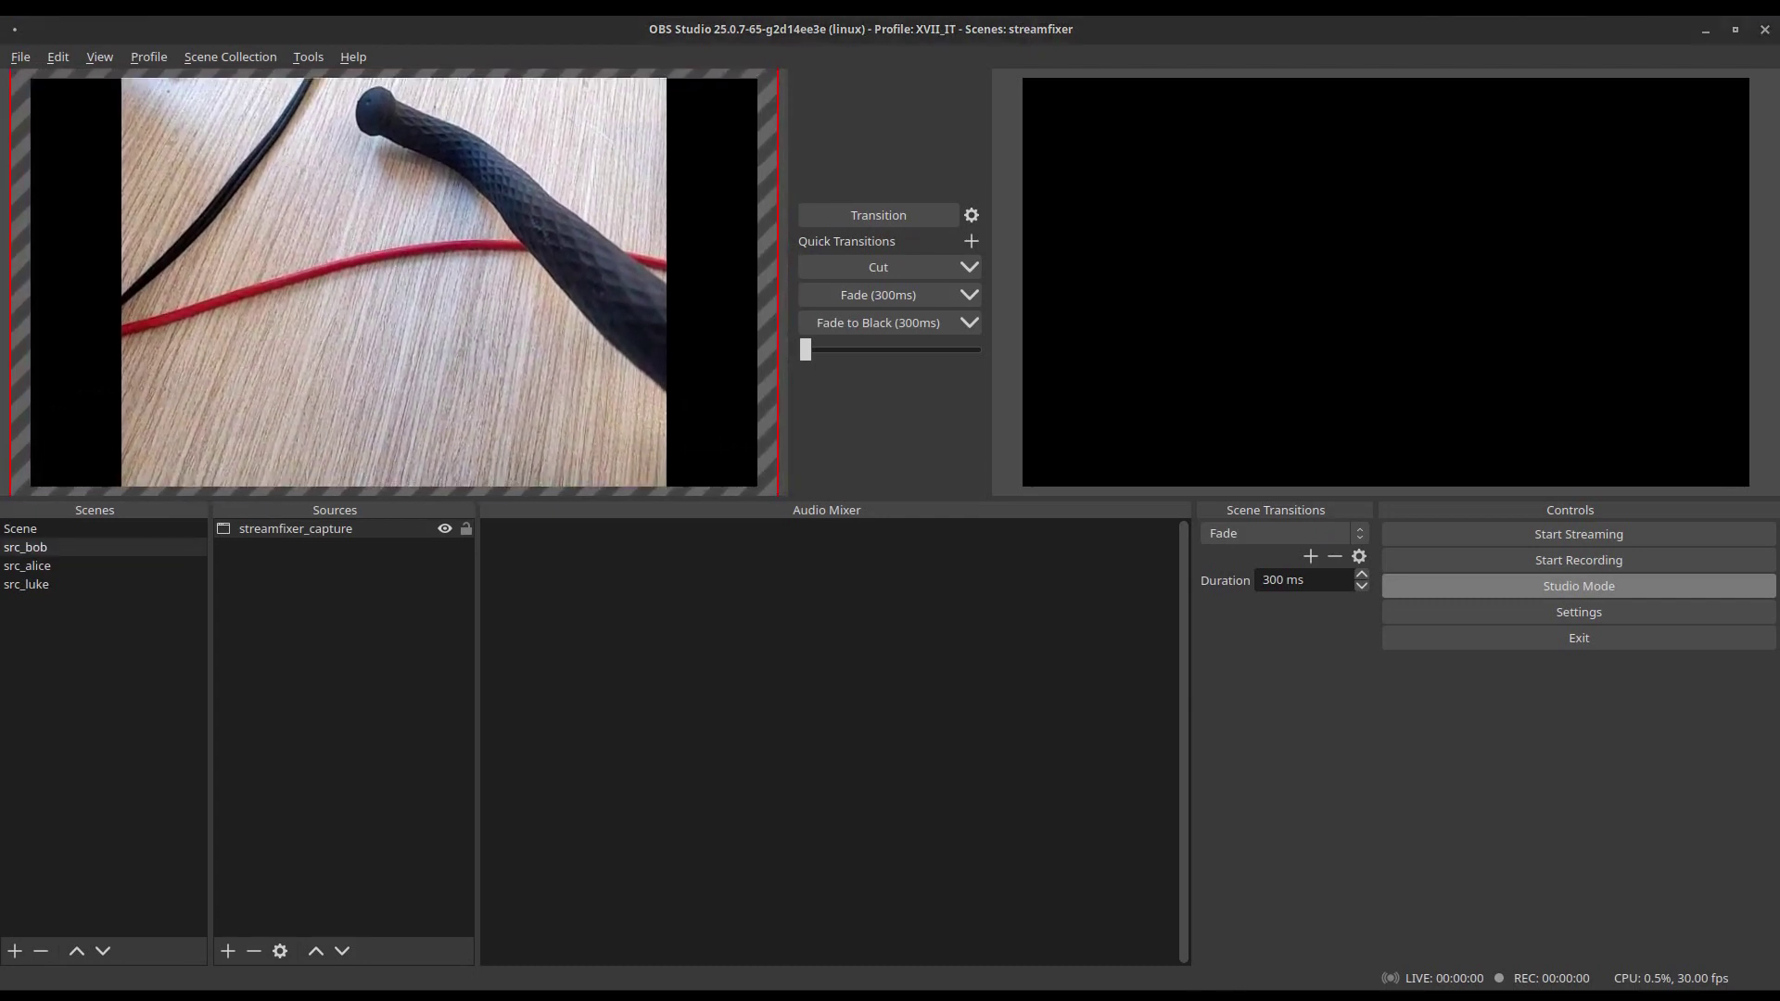
Add the existing streamfixer_capture to src_luke as well.
{"action": "left_click", "coordinate": [54, 582]}
{"action": "left_click", "coordinate": [228, 951]}
{"action": "left_click", "coordinate": [278, 894]}
{"action": "left_click", "coordinate": [789, 419]}
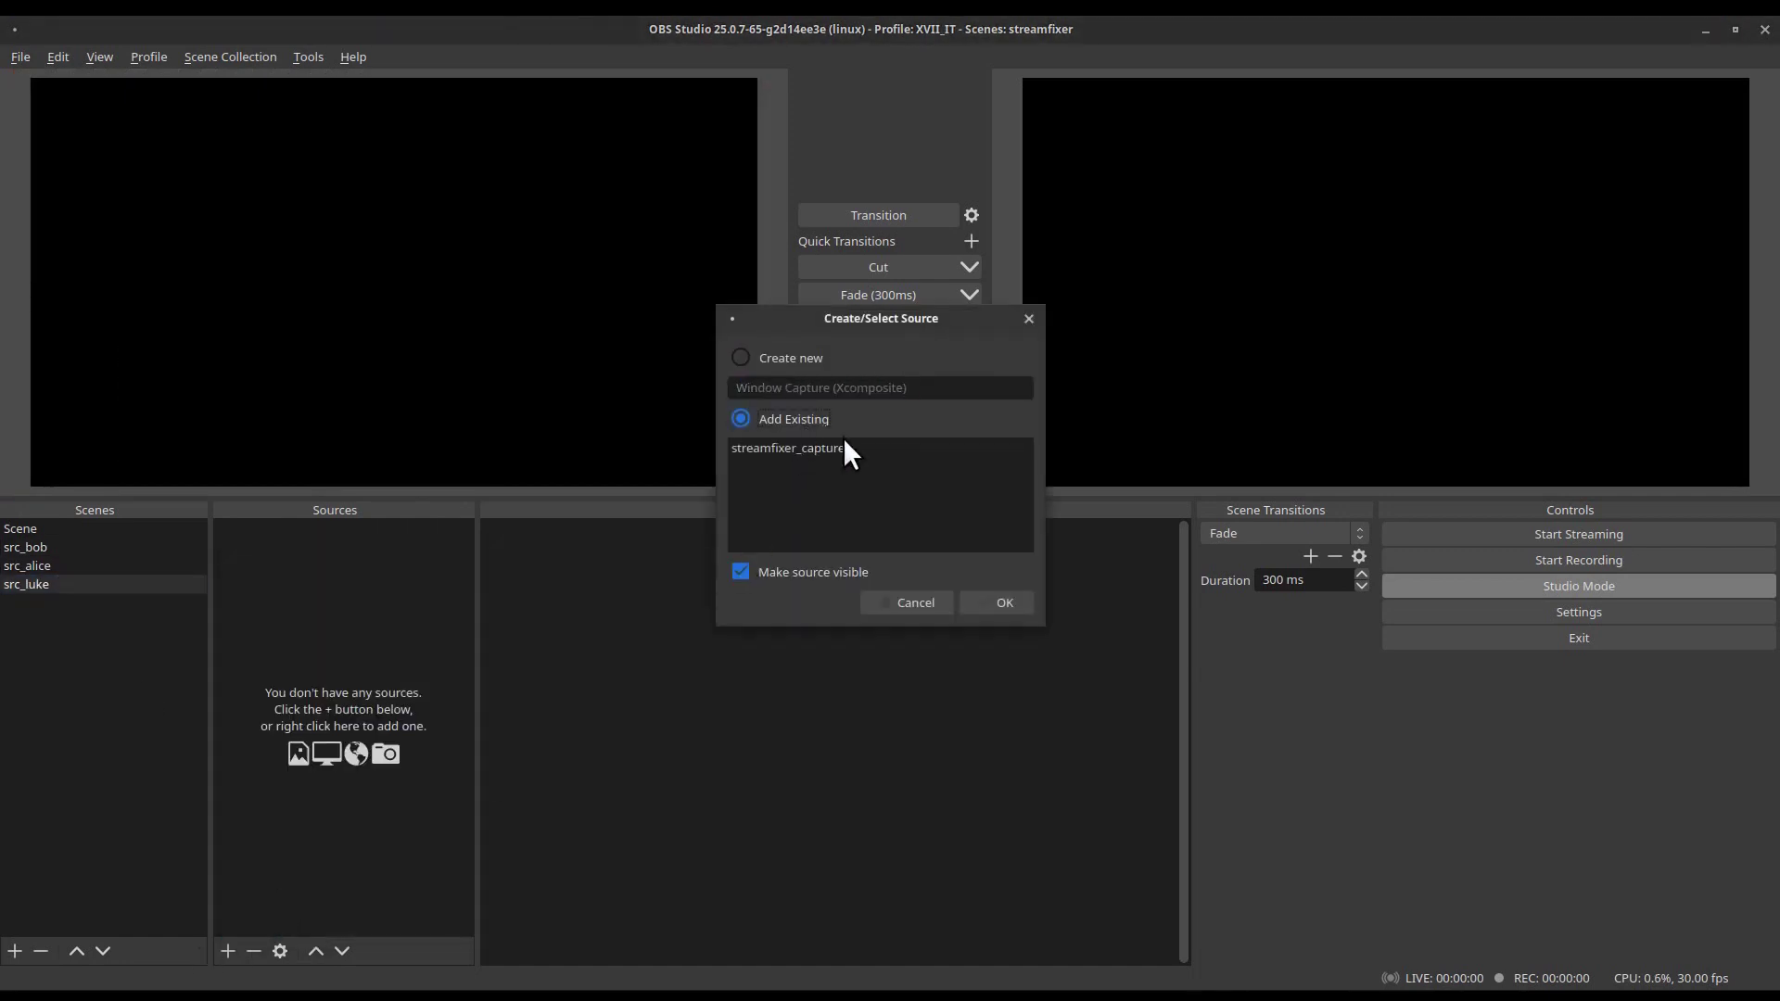
{"action": "left_click", "coordinate": [843, 448]}
{"action": "left_click", "coordinate": [1003, 603]}
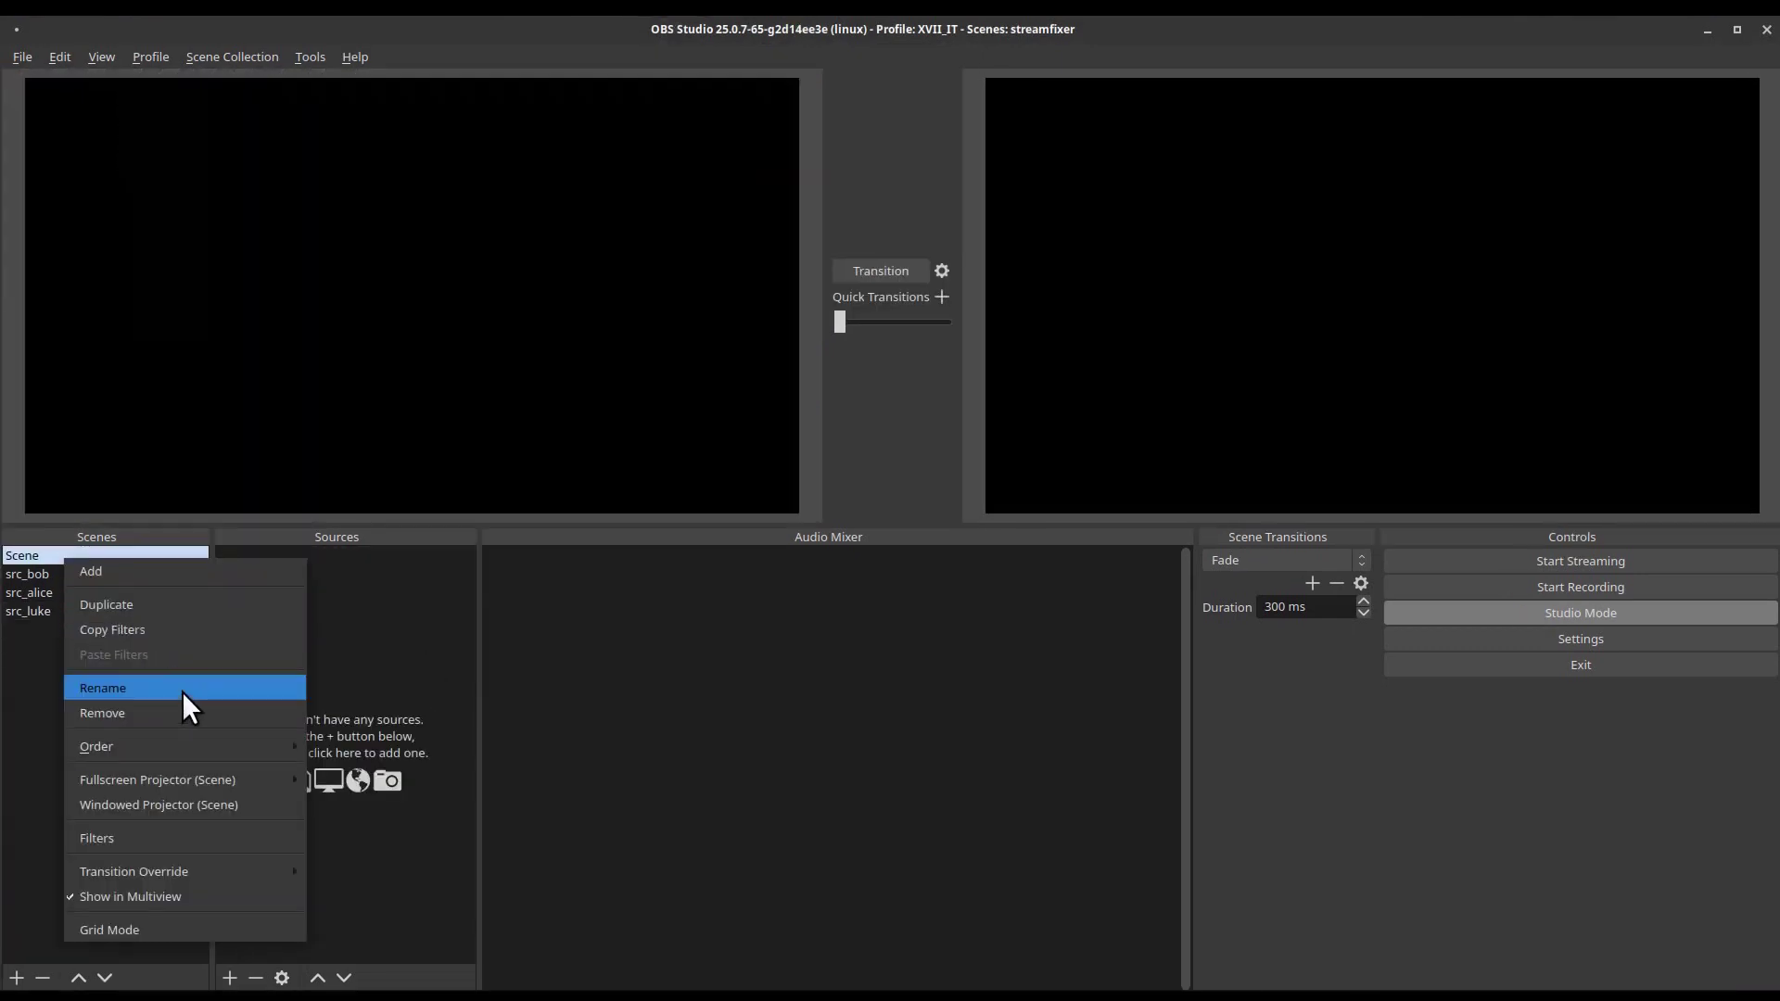
Rename the default Scene to a row of dashes and move it below the src scenes.
{"action": "left_click", "coordinate": [182, 695]}
{"action": "type", "text": "---------------------"}
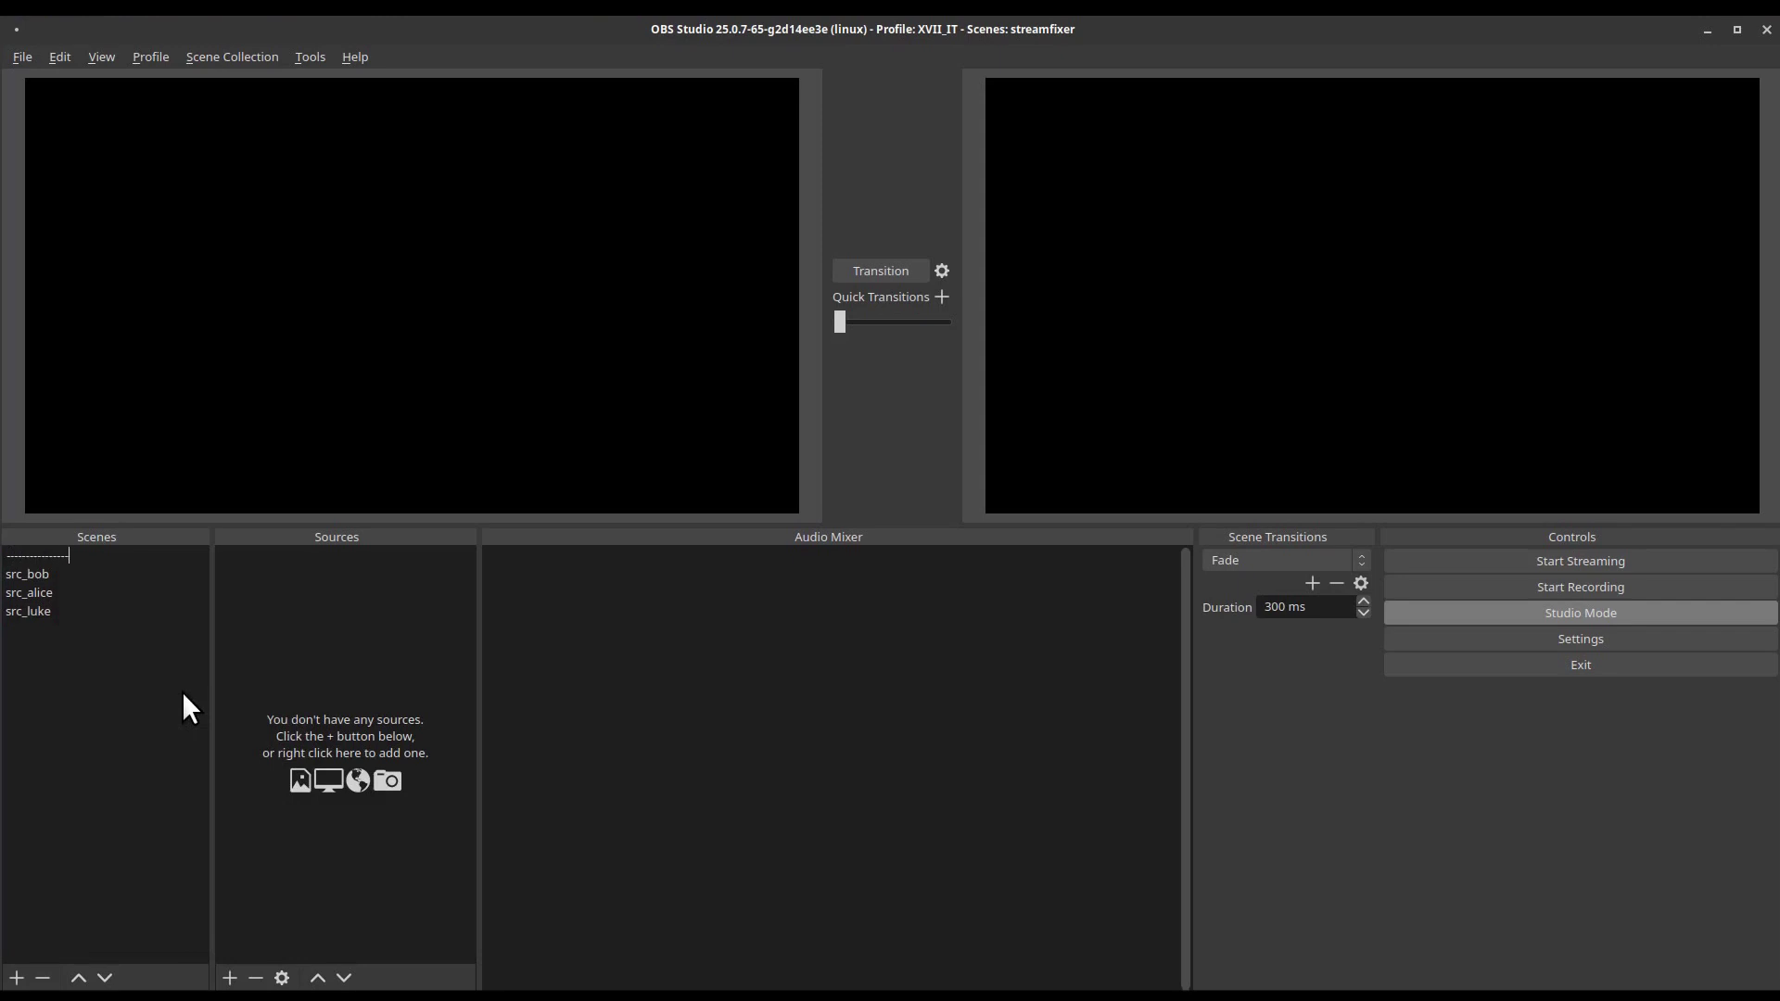
{"action": "key", "text": "Return"}
{"action": "left_click_drag", "start_coordinate": [109, 554], "coordinate": [112, 615]}
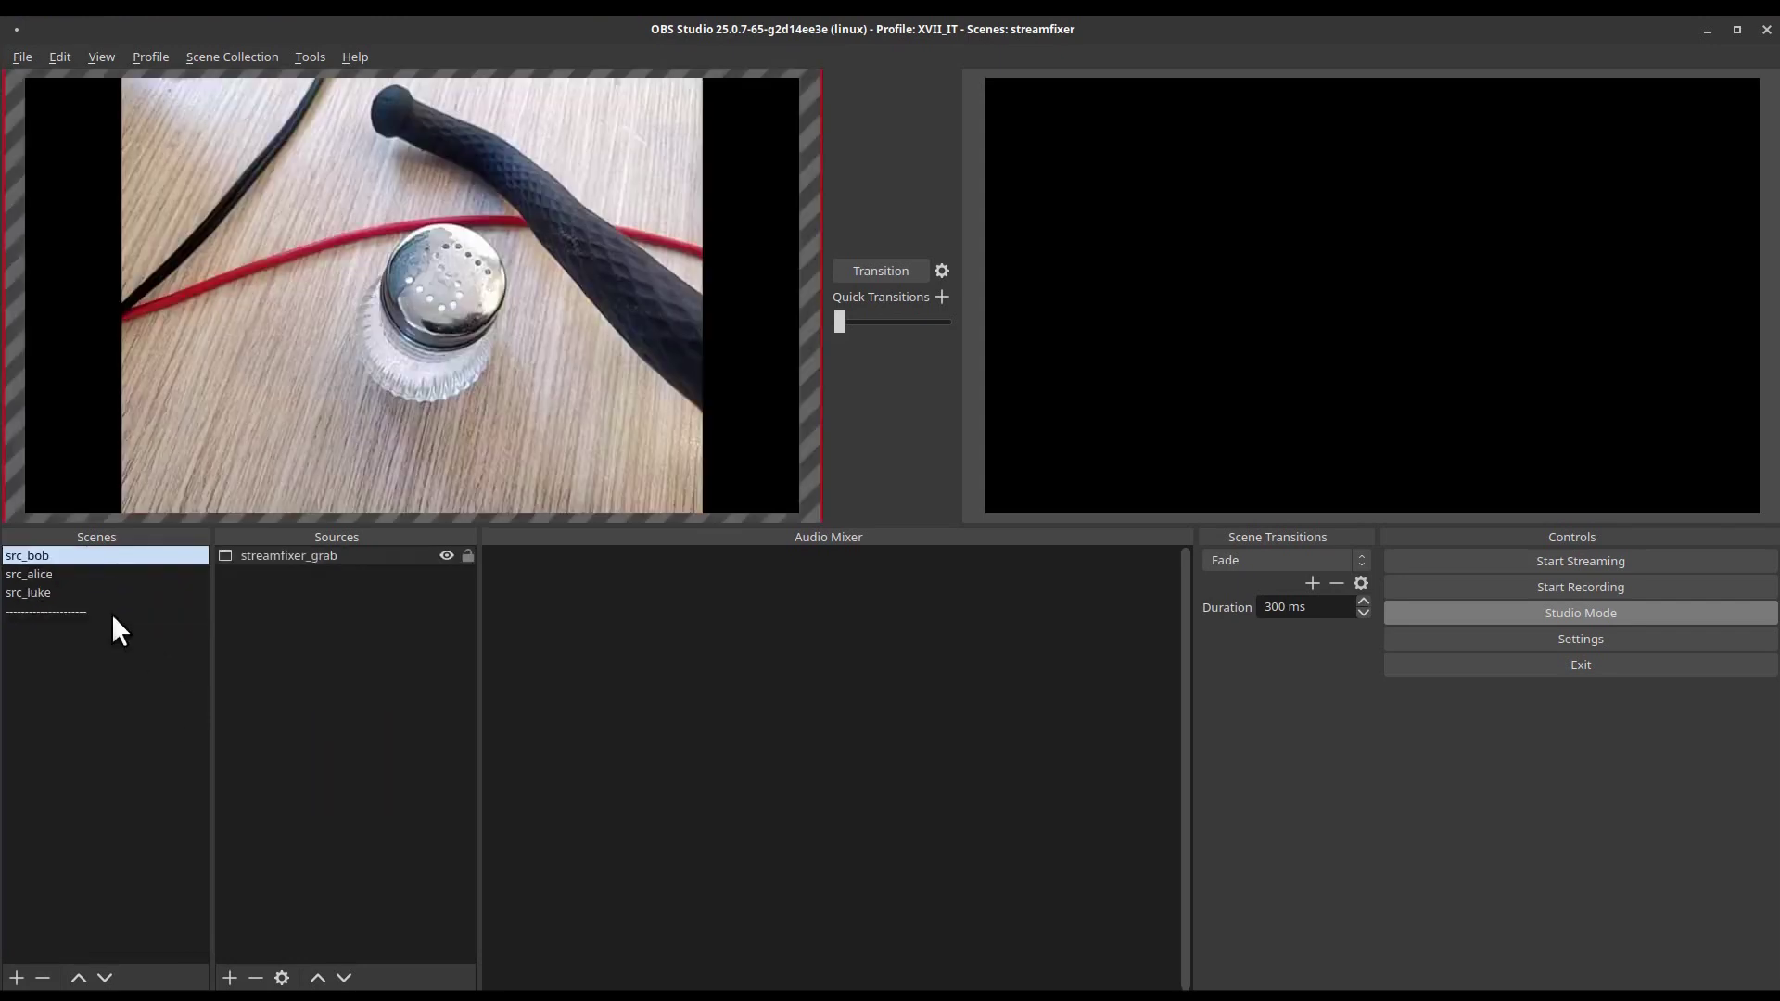
Create scene LIVE_BOB after the separator and add src_bob to it as a scene source.
{"action": "left_click", "coordinate": [70, 612]}
{"action": "left_click", "coordinate": [17, 979]}
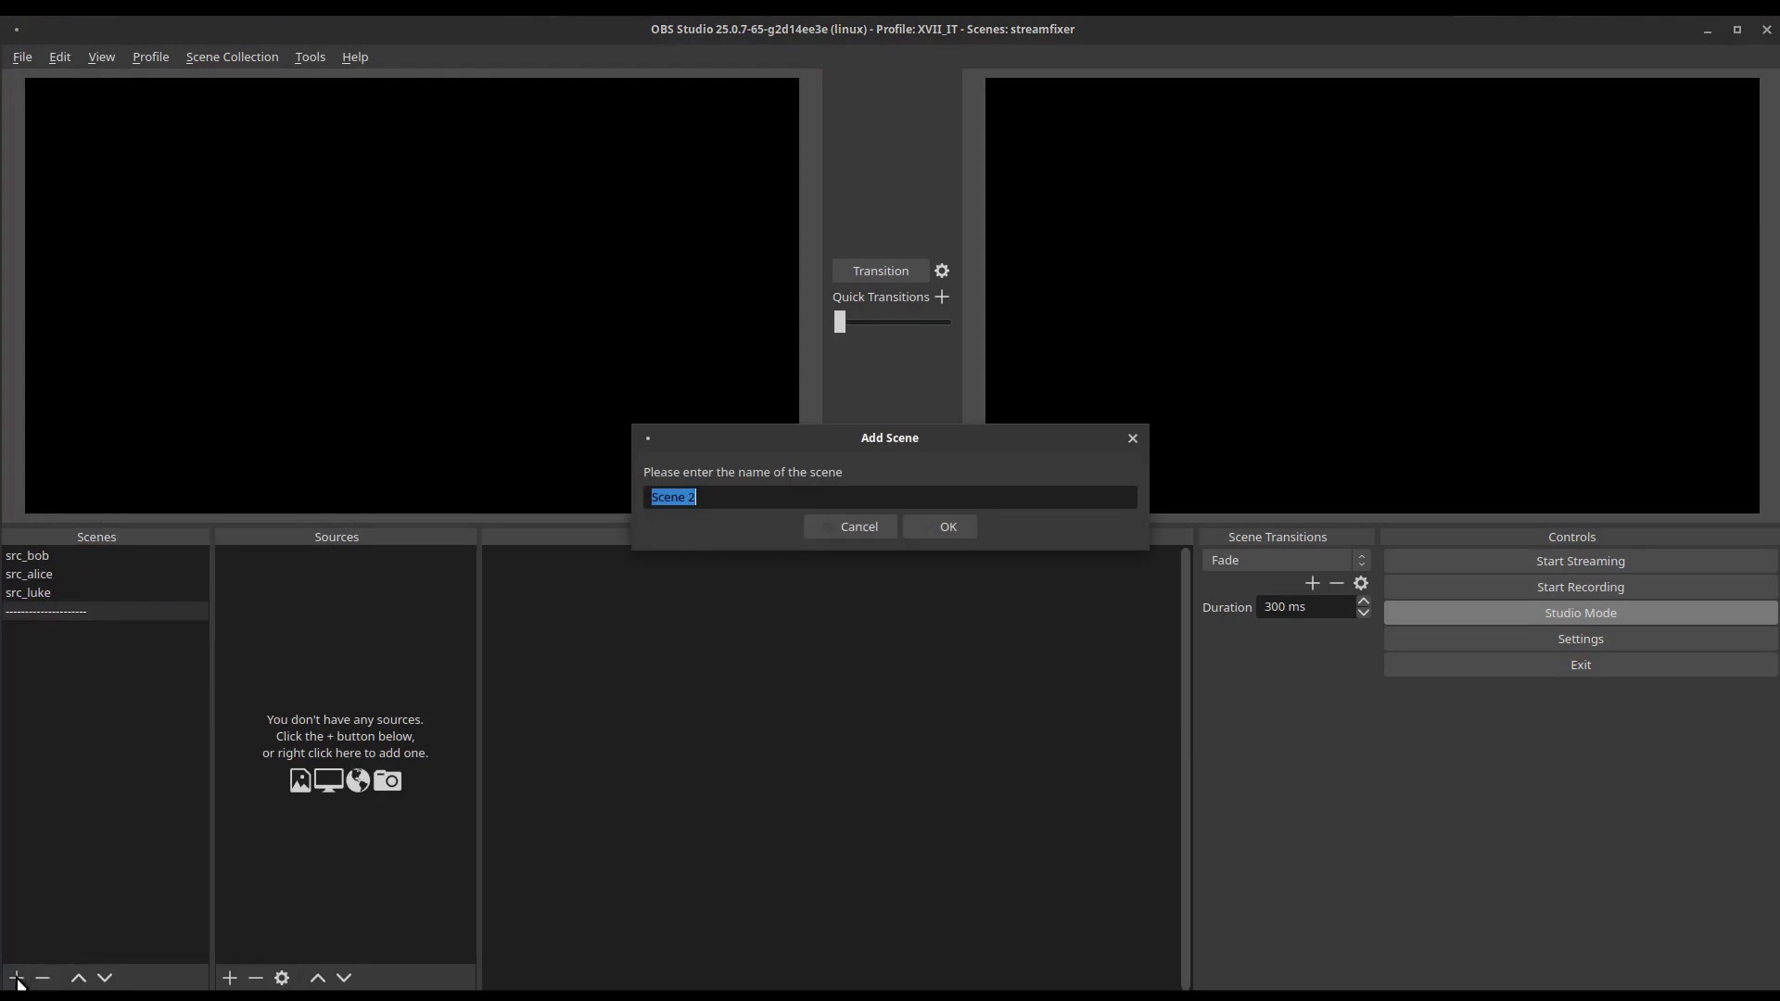
{"action": "type", "text": "LIVE_BOB"}
{"action": "key", "text": "Return"}
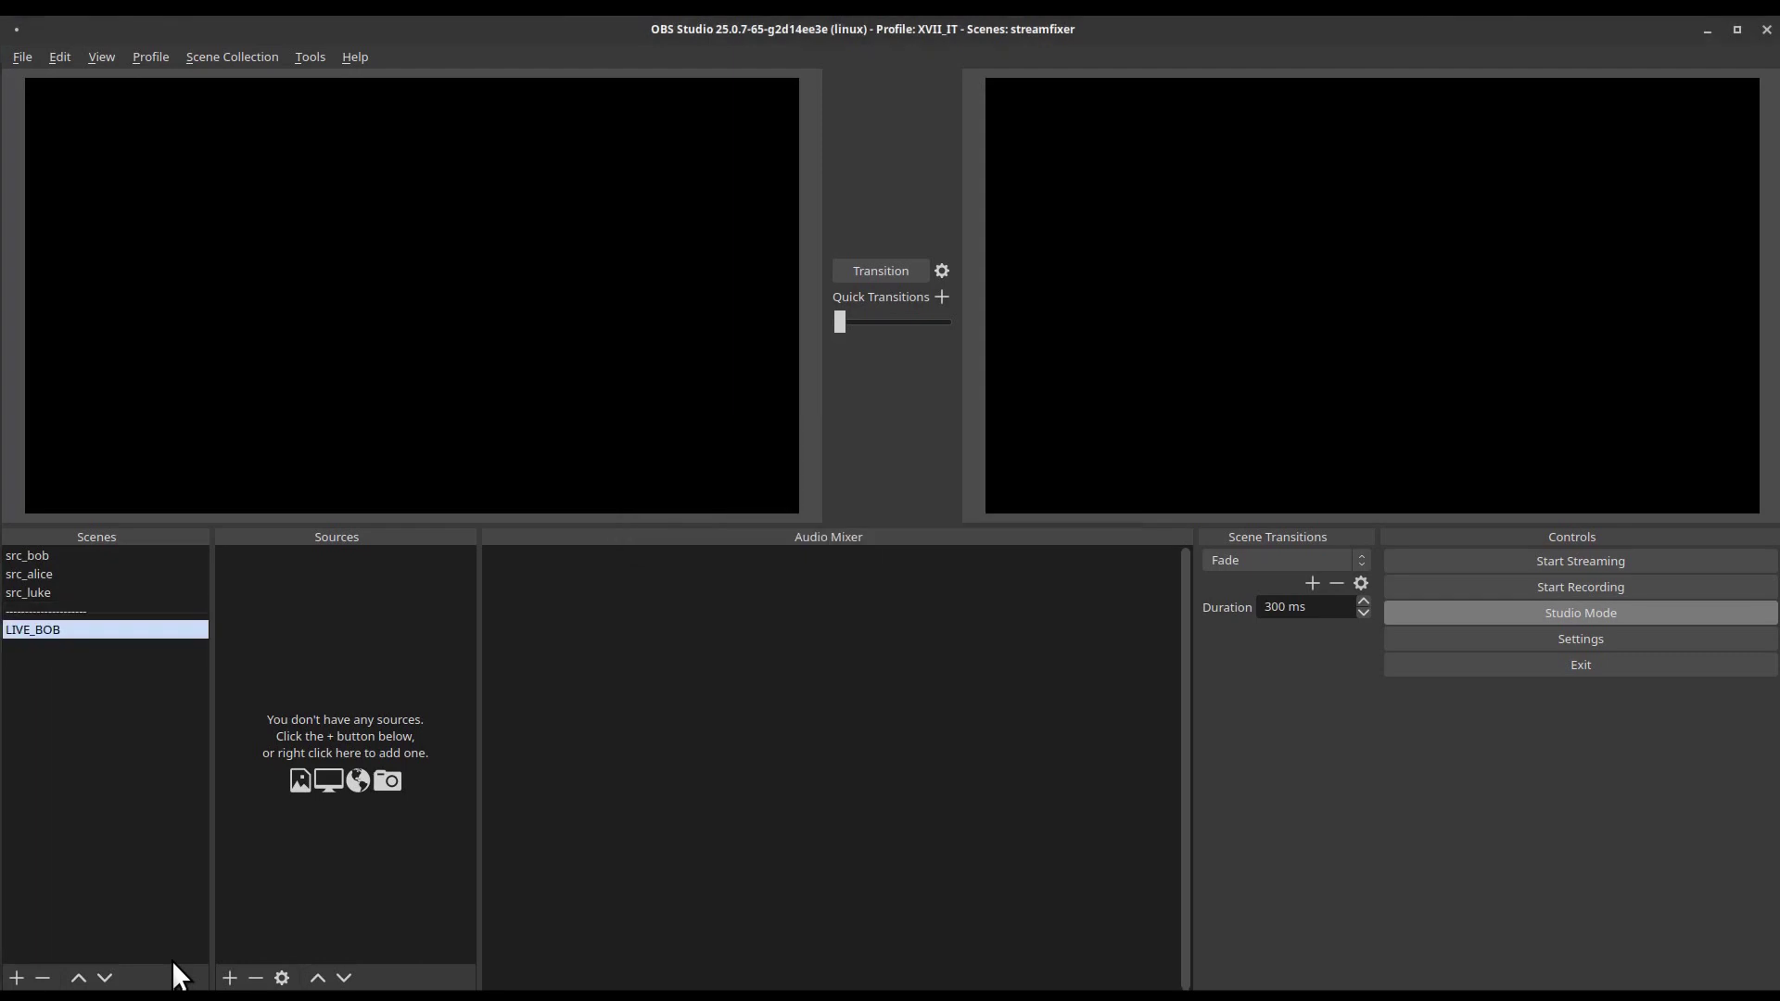
{"action": "left_click", "coordinate": [223, 981]}
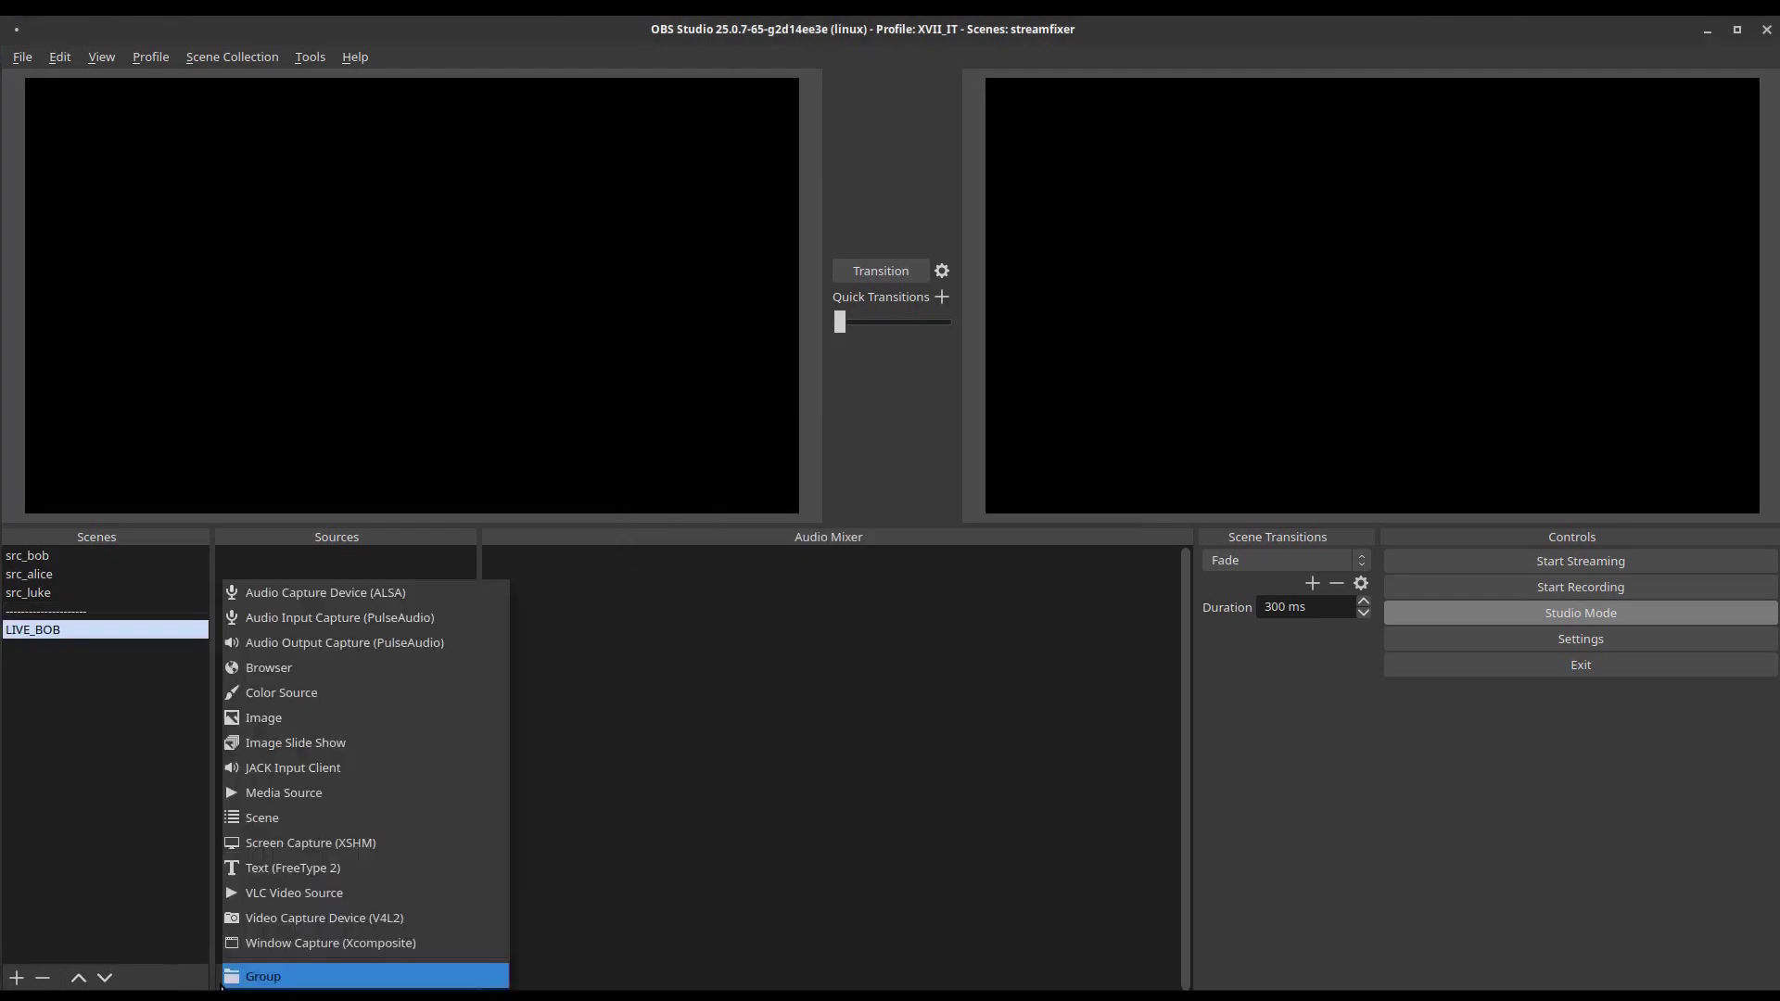
{"action": "left_click", "coordinate": [314, 820]}
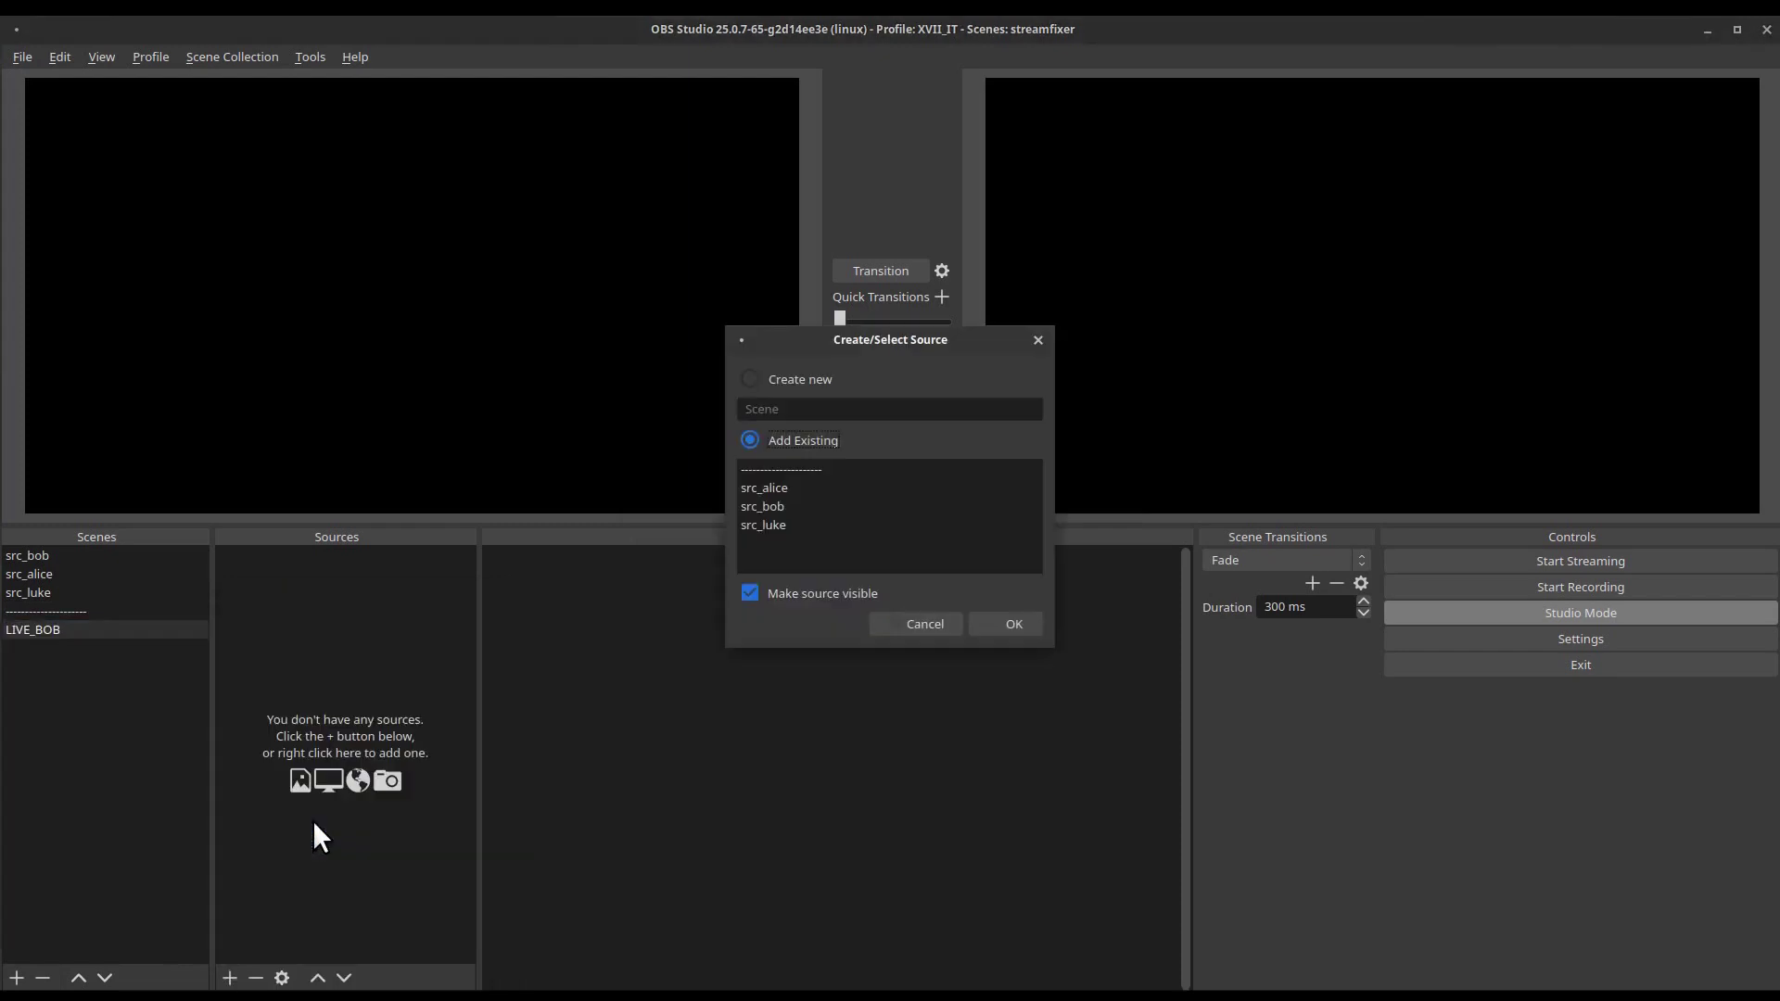
{"action": "left_click", "coordinate": [797, 506]}
{"action": "left_click", "coordinate": [1001, 617]}
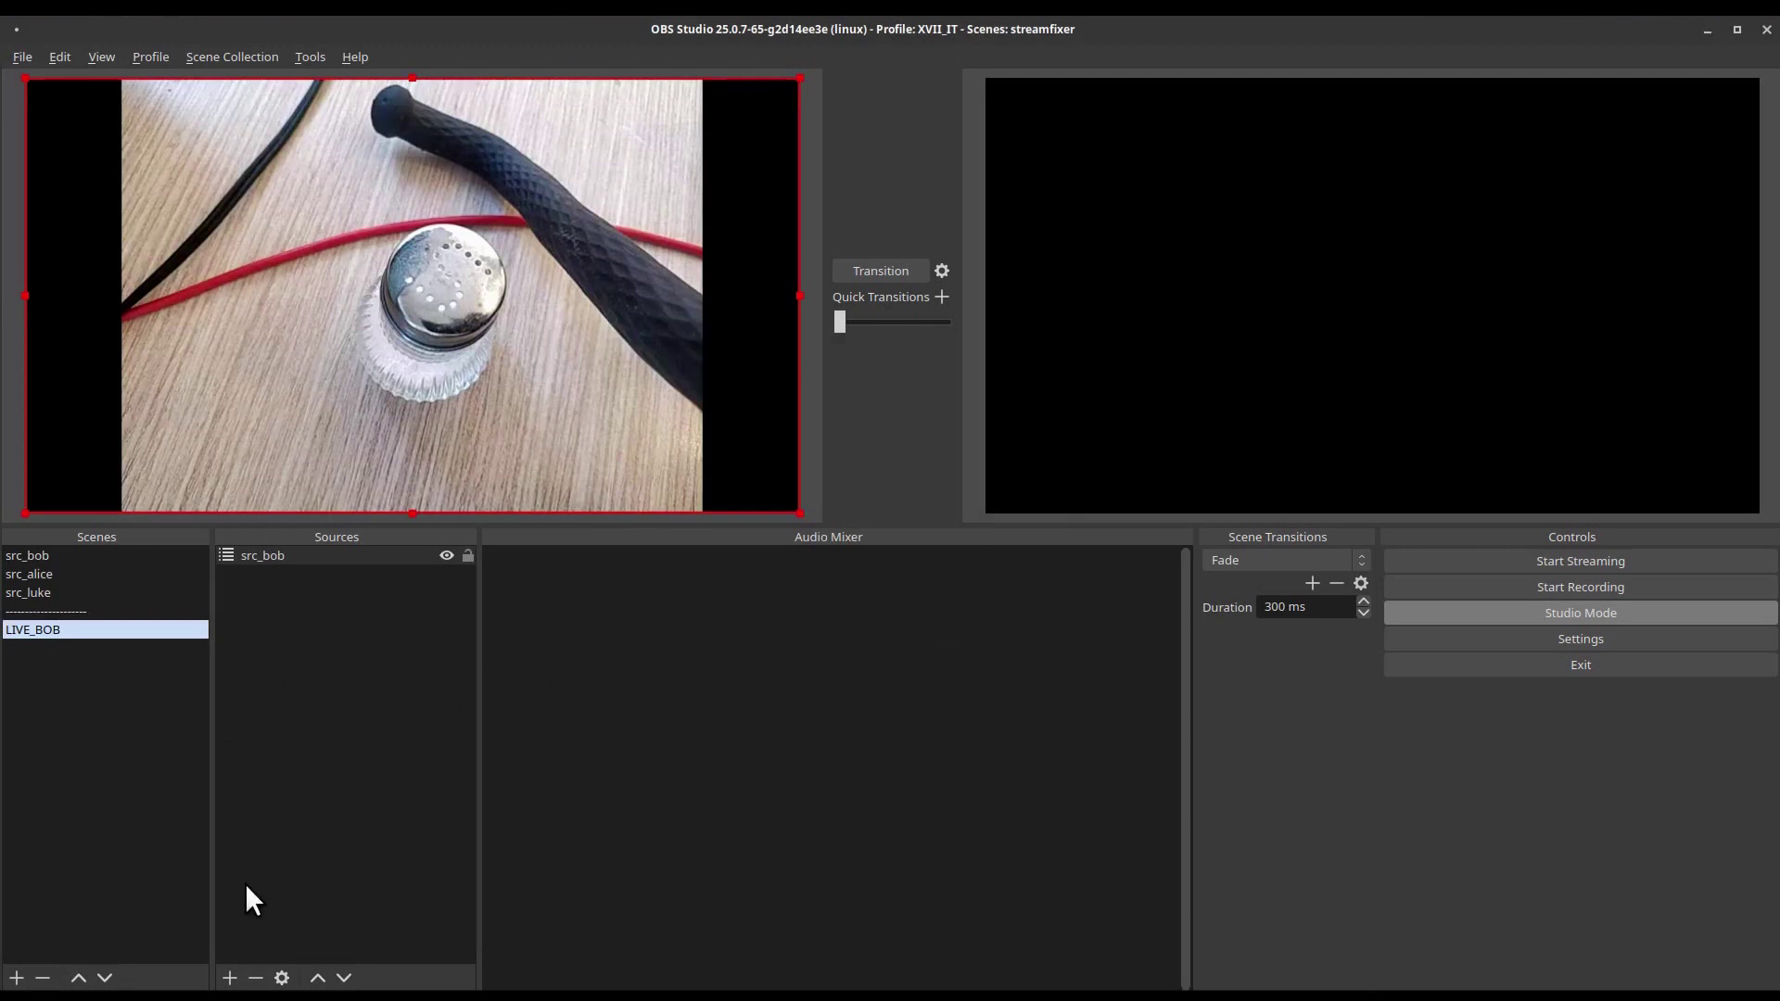
Create scene LIVE_ALL and add src_alice to it as a scene source.
{"action": "left_click", "coordinate": [17, 978]}
{"action": "type", "text": "LIVE_ALL"}
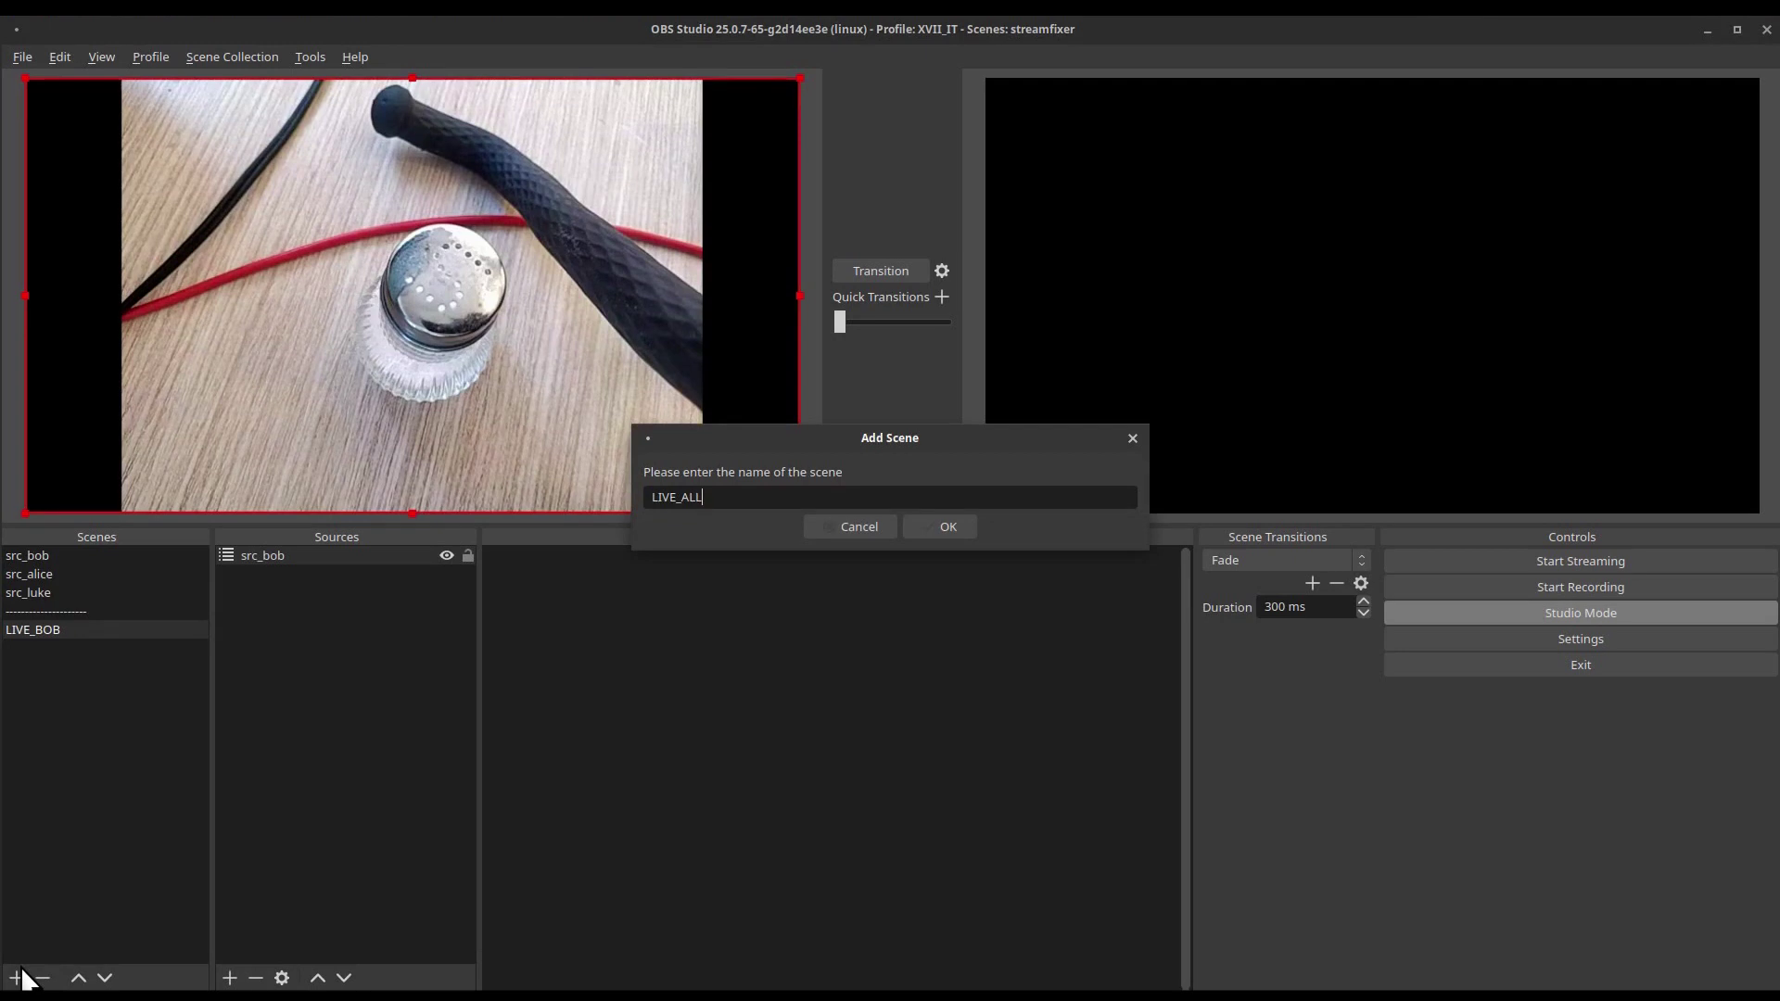
{"action": "key", "text": "Return"}
{"action": "left_click", "coordinate": [232, 978]}
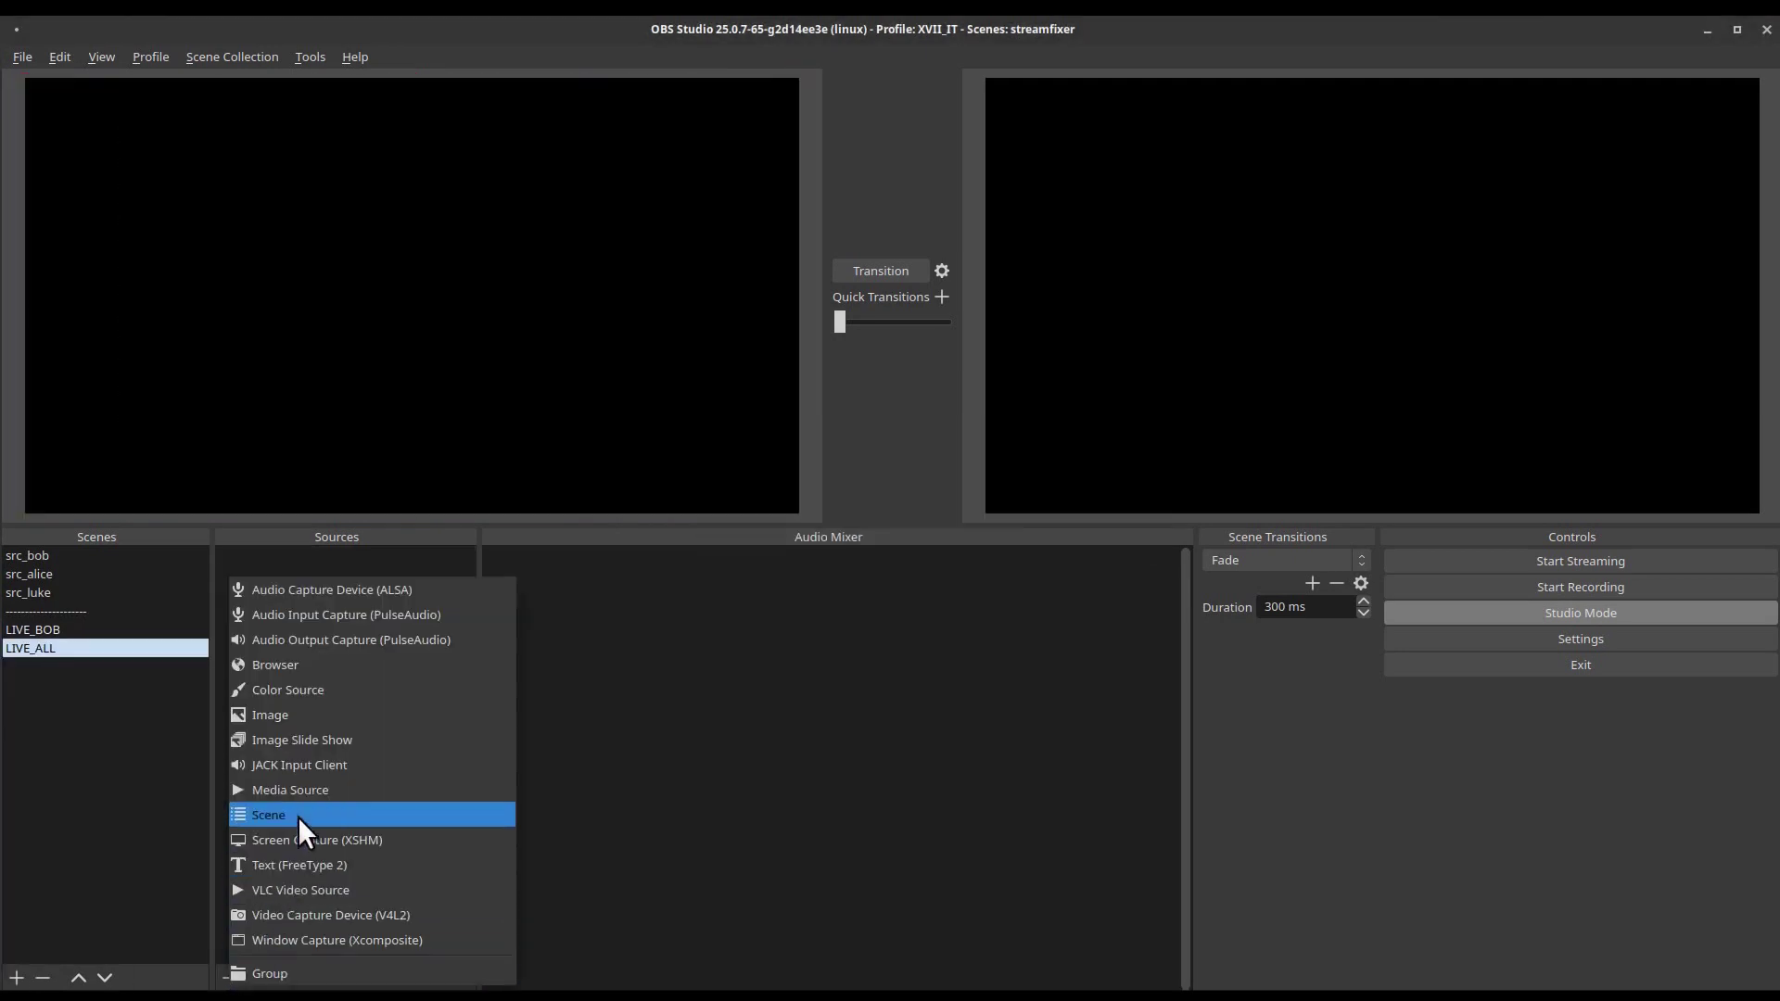
{"action": "left_click", "coordinate": [297, 813]}
{"action": "left_click", "coordinate": [810, 506]}
{"action": "left_click", "coordinate": [983, 623]}
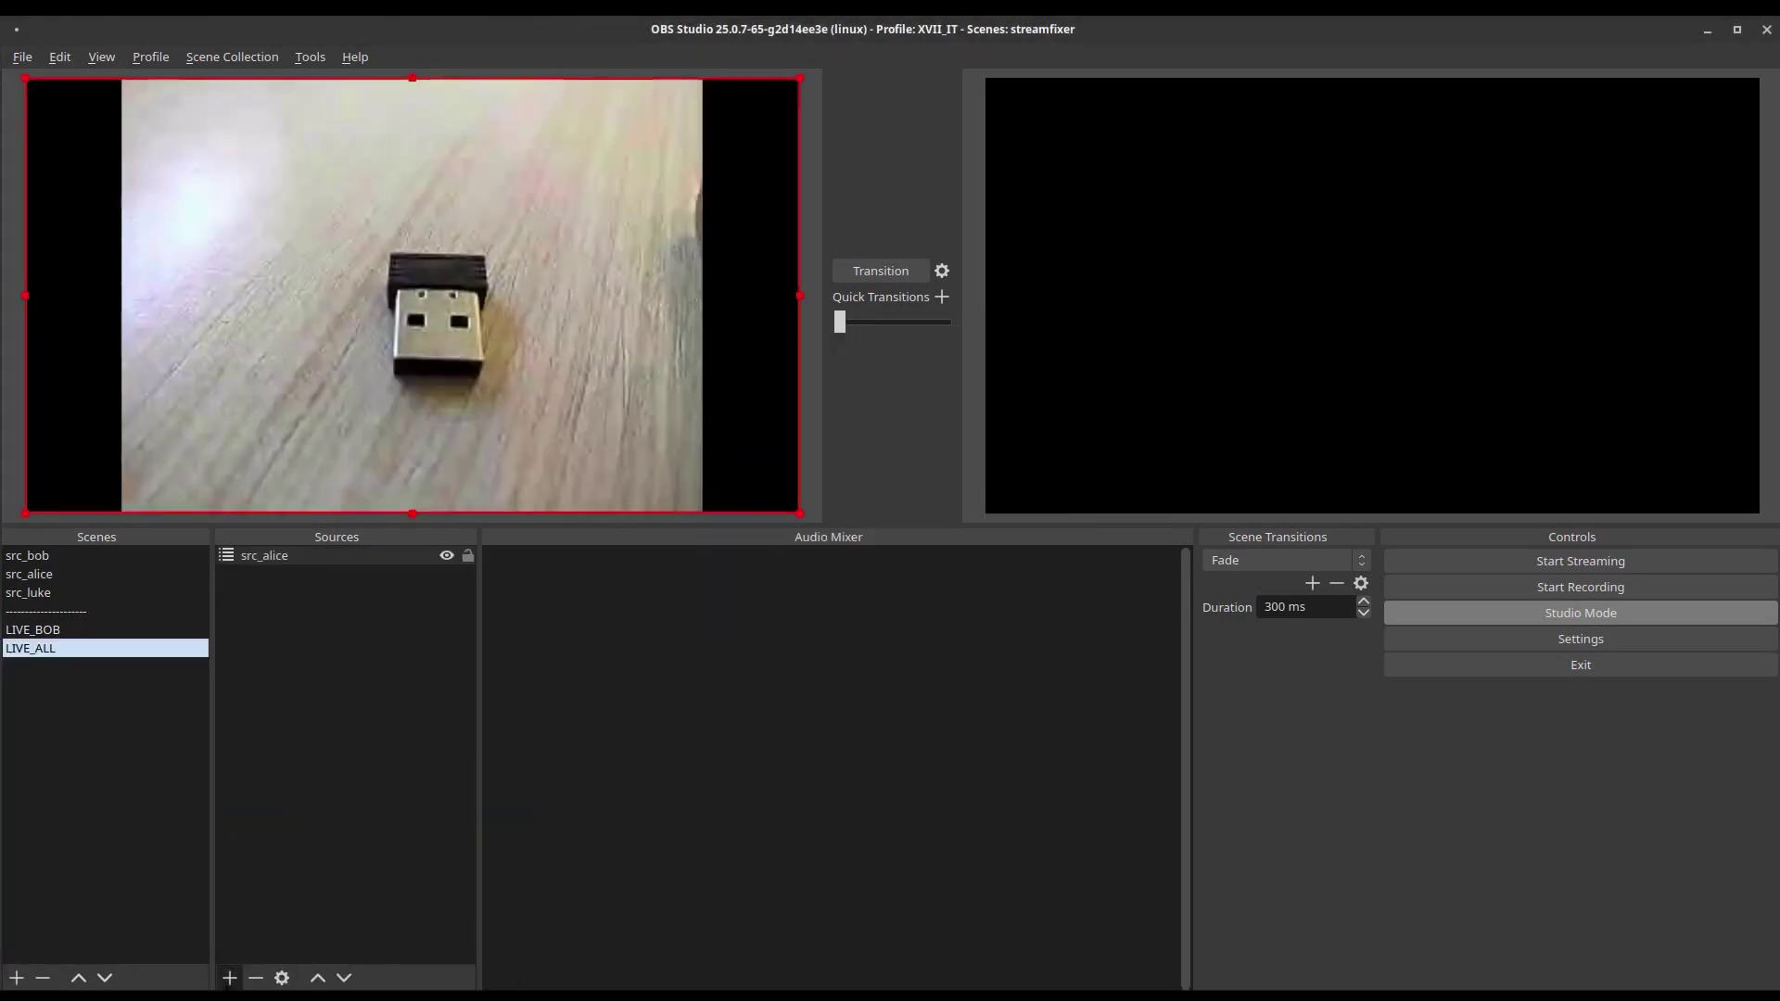
Add src_bob and src_luke to LIVE_ALL as scene sources.
{"action": "left_click", "coordinate": [230, 978]}
{"action": "left_click", "coordinate": [297, 813]}
{"action": "left_click", "coordinate": [762, 525]}
{"action": "left_click", "coordinate": [1017, 624]}
{"action": "left_click", "coordinate": [230, 978]}
{"action": "left_click", "coordinate": [315, 813]}
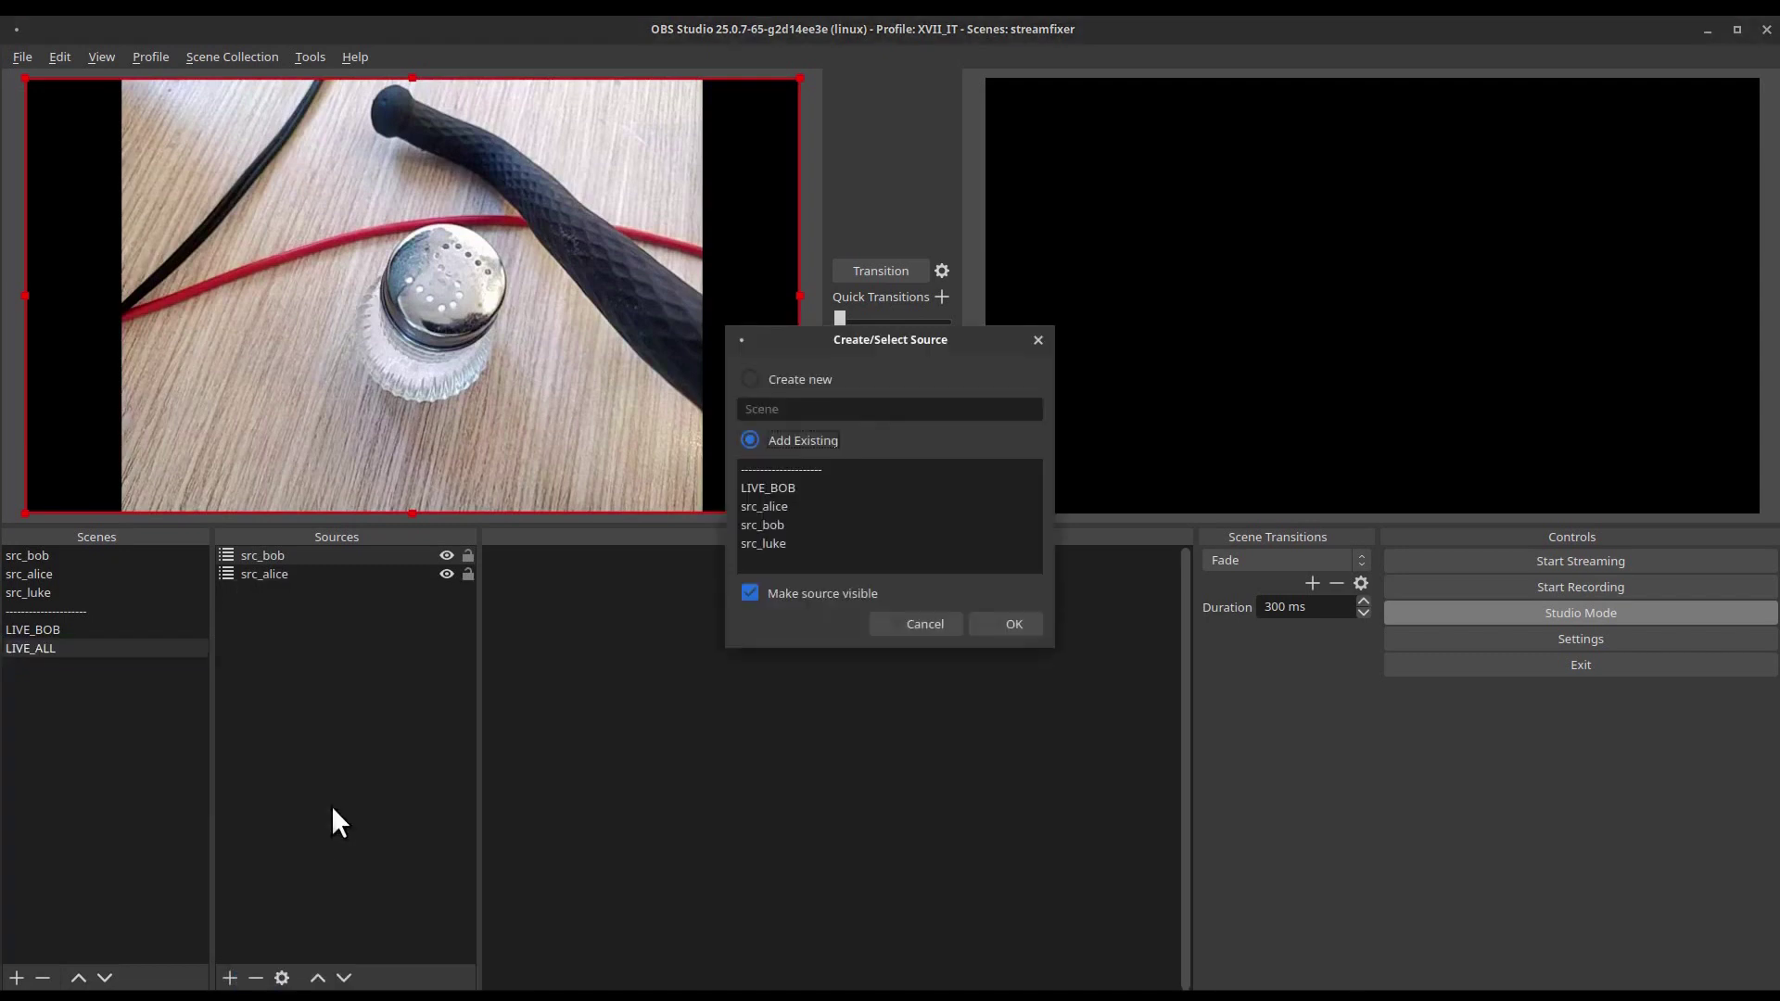
{"action": "left_click", "coordinate": [761, 543]}
{"action": "left_click", "coordinate": [1013, 624]}
Shrink src_luke into the top-left quarter and src_bob into the top-right quarter.
{"action": "left_click", "coordinate": [653, 350]}
{"action": "left_click_drag", "start_coordinate": [675, 444], "coordinate": [408, 300]}
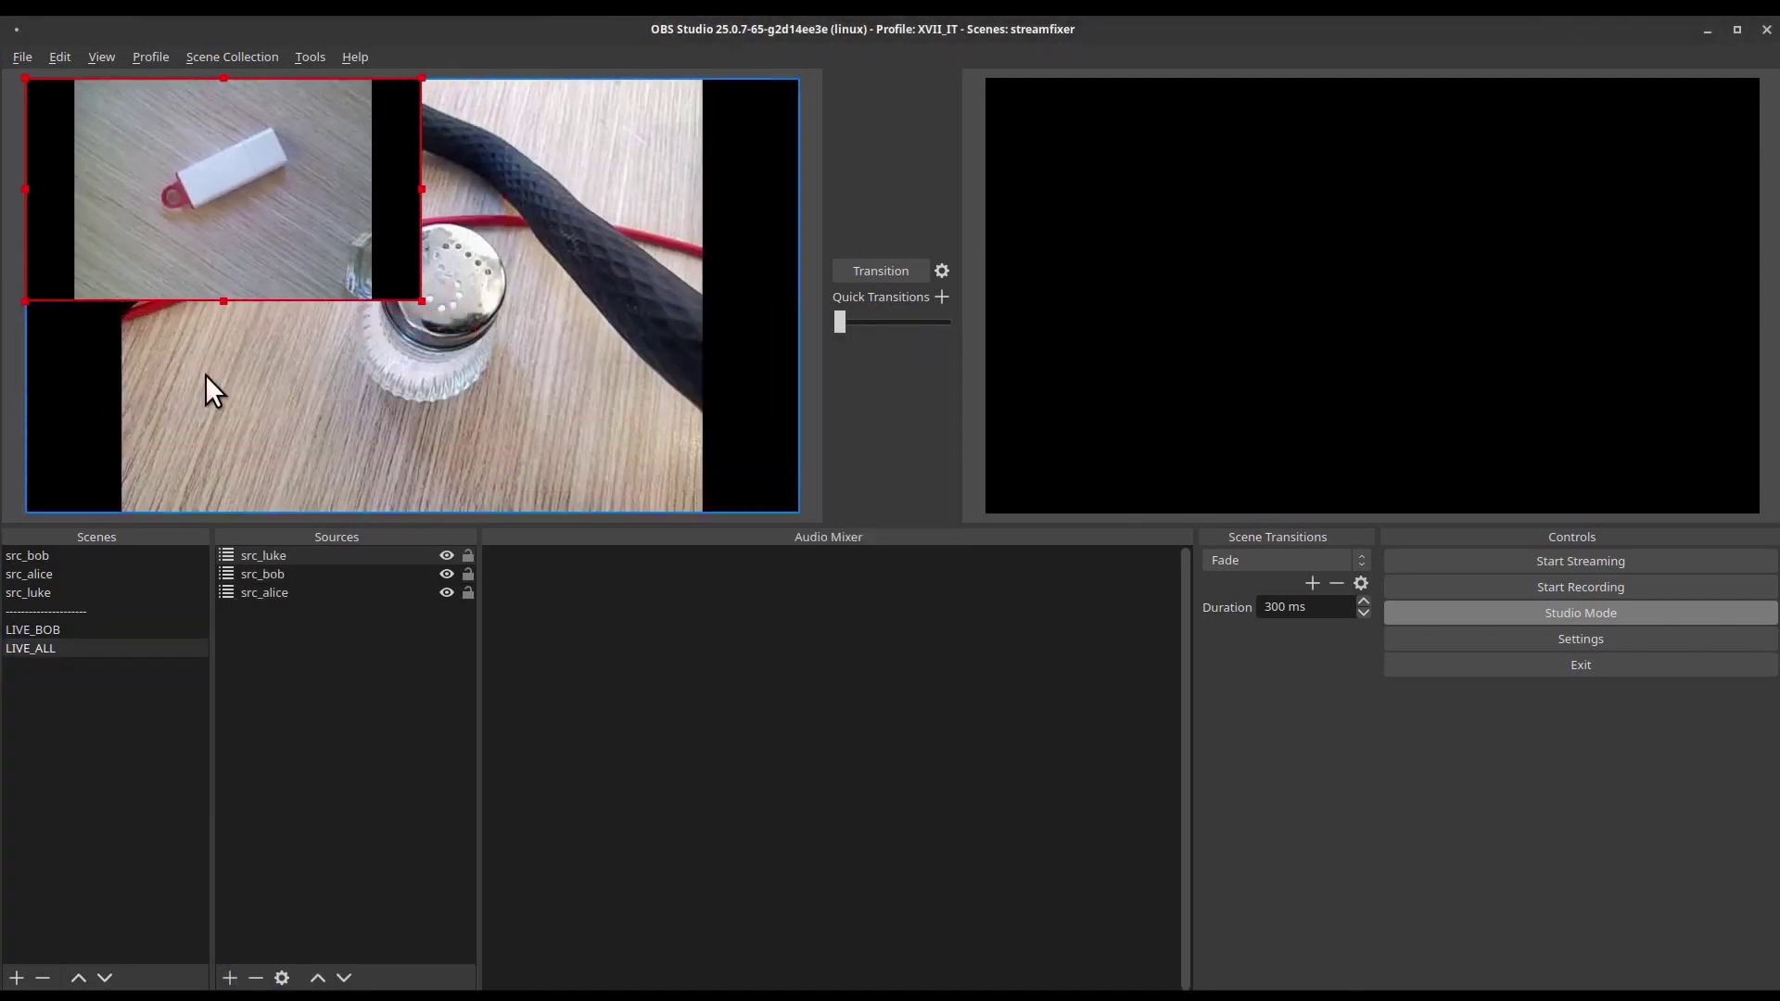
{"action": "left_click", "coordinate": [204, 375]}
{"action": "left_click_drag", "start_coordinate": [20, 506], "coordinate": [486, 306]}
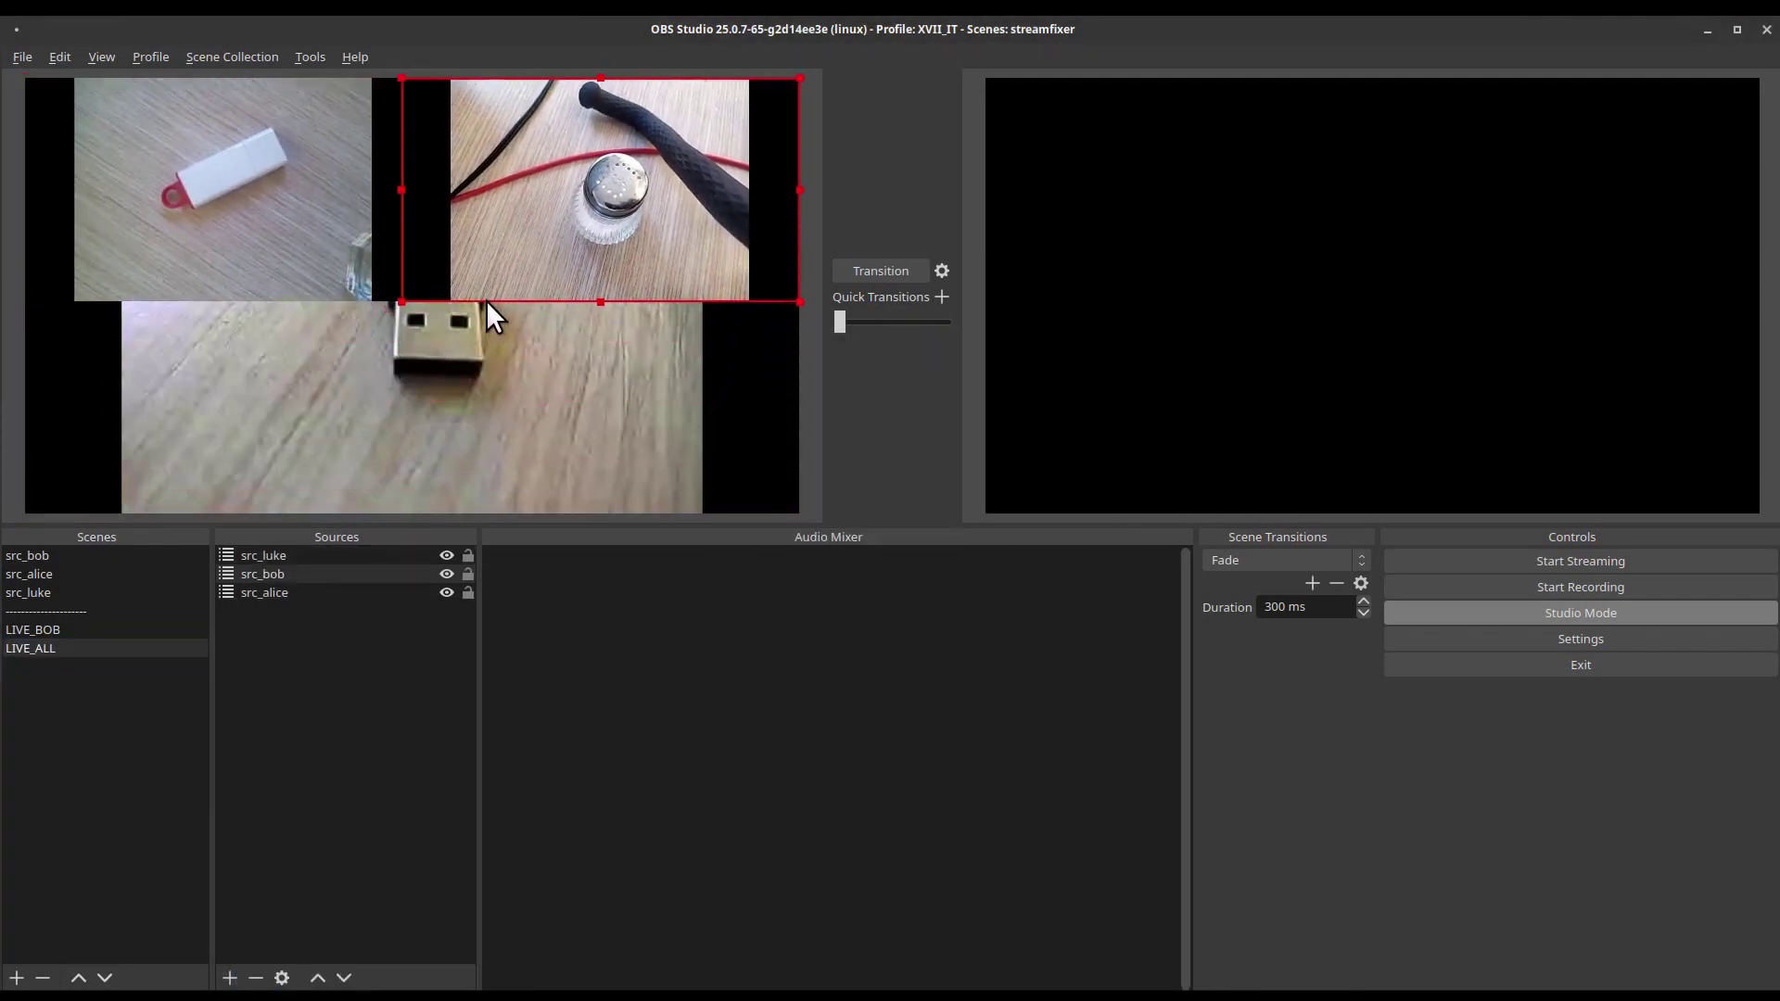
Resize src_alice to tile size and place it at the bottom centre.
{"action": "left_click", "coordinate": [486, 308]}
{"action": "left_click_drag", "start_coordinate": [801, 512], "coordinate": [719, 473]}
{"action": "left_click_drag", "start_coordinate": [58, 103], "coordinate": [352, 278]}
{"action": "left_click_drag", "start_coordinate": [534, 327], "coordinate": [409, 464]}
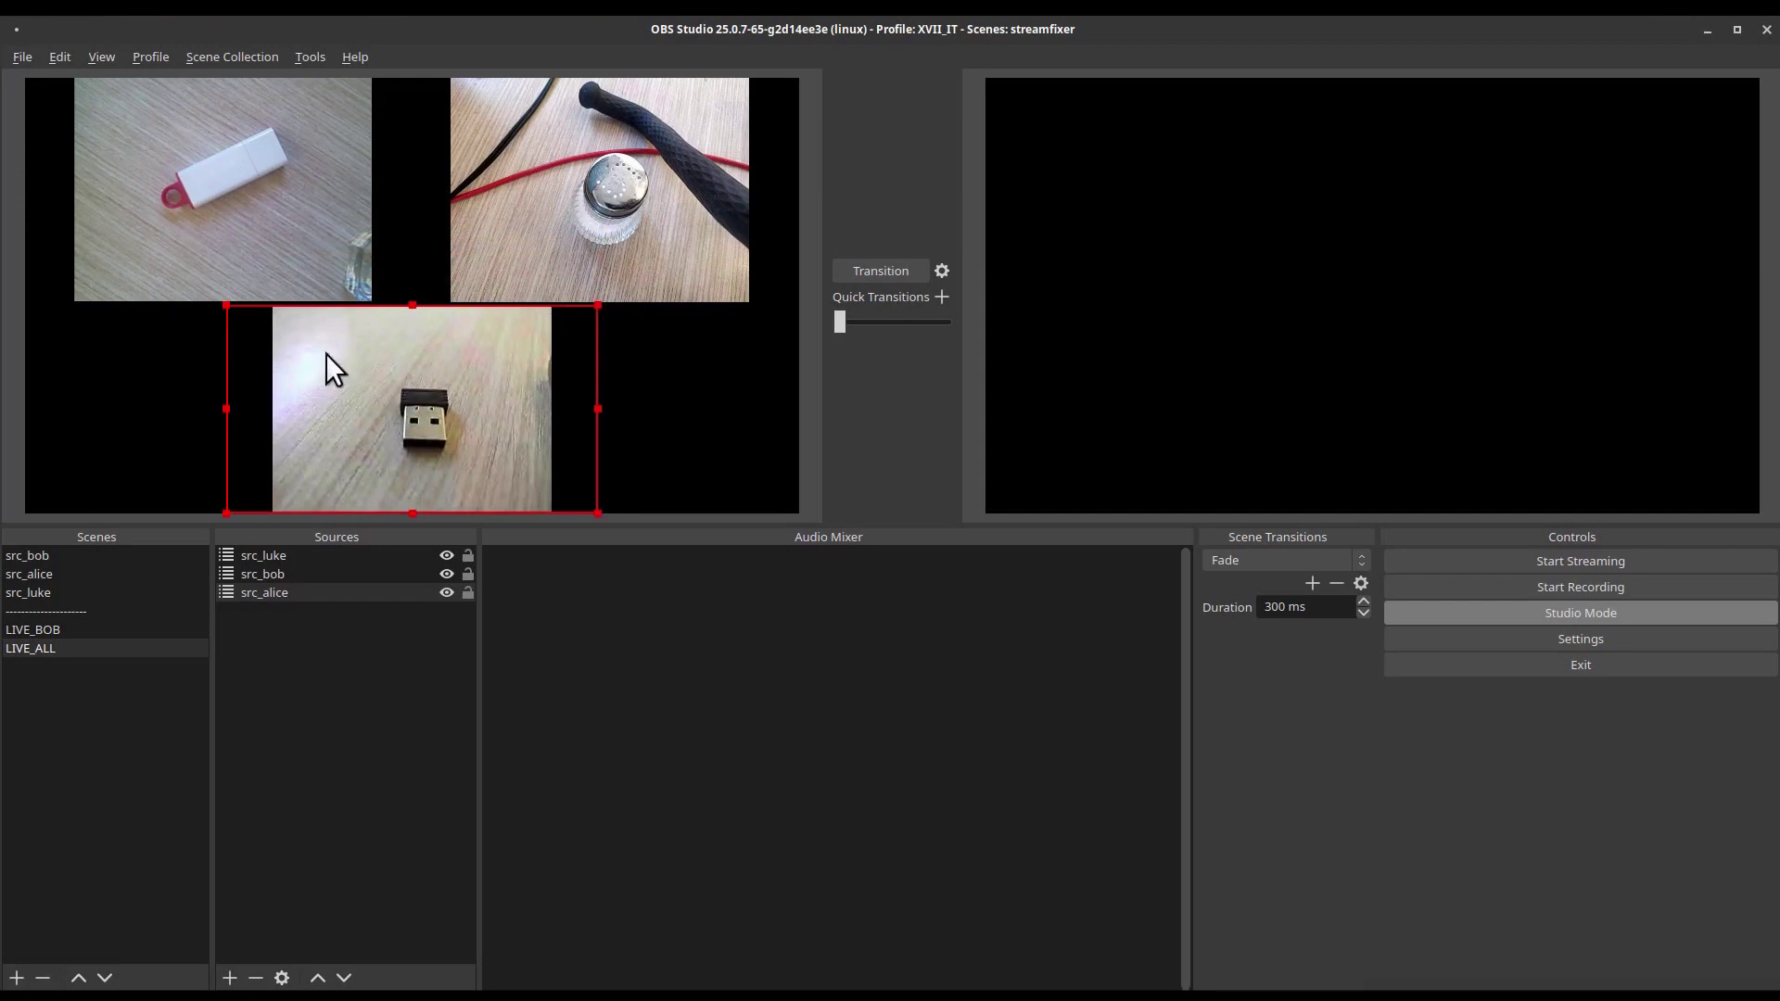
{"action": "left_click_drag", "start_coordinate": [227, 306], "coordinate": [216, 322]}
{"action": "left_click", "coordinate": [215, 321]}
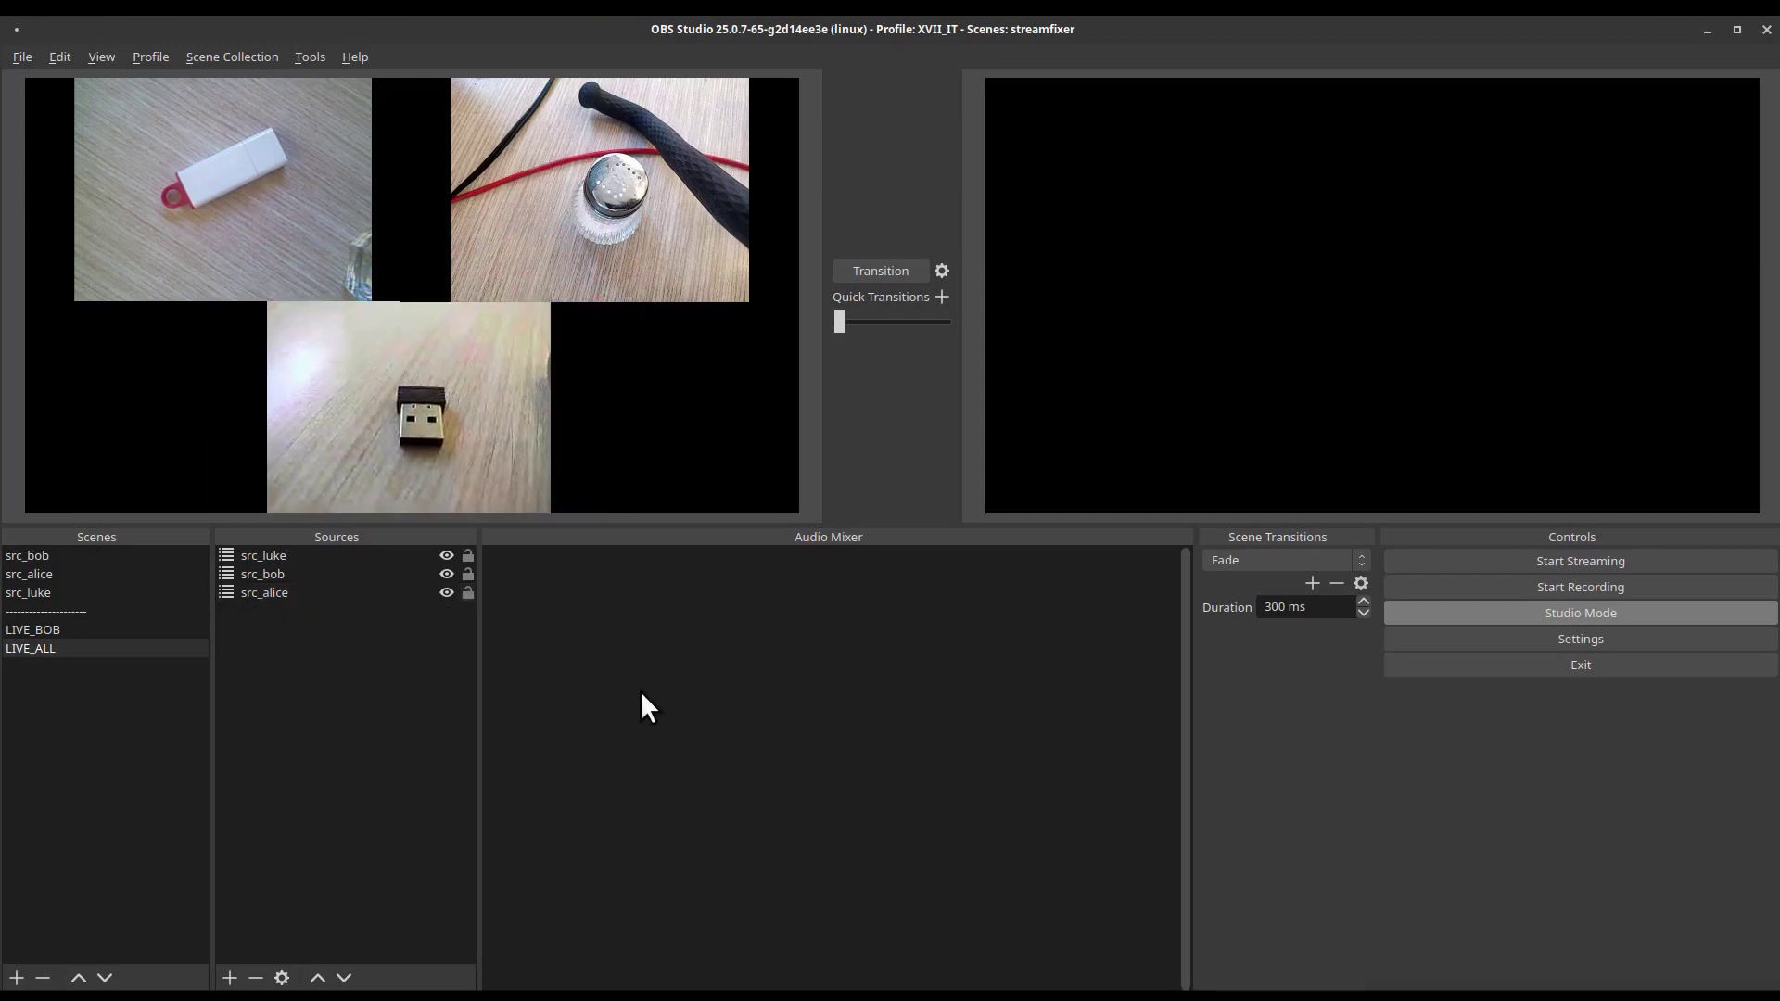
Switch to LIVE_BOB, then to LIVE_ALL to review the three-tile grid.
{"action": "left_click", "coordinate": [82, 630]}
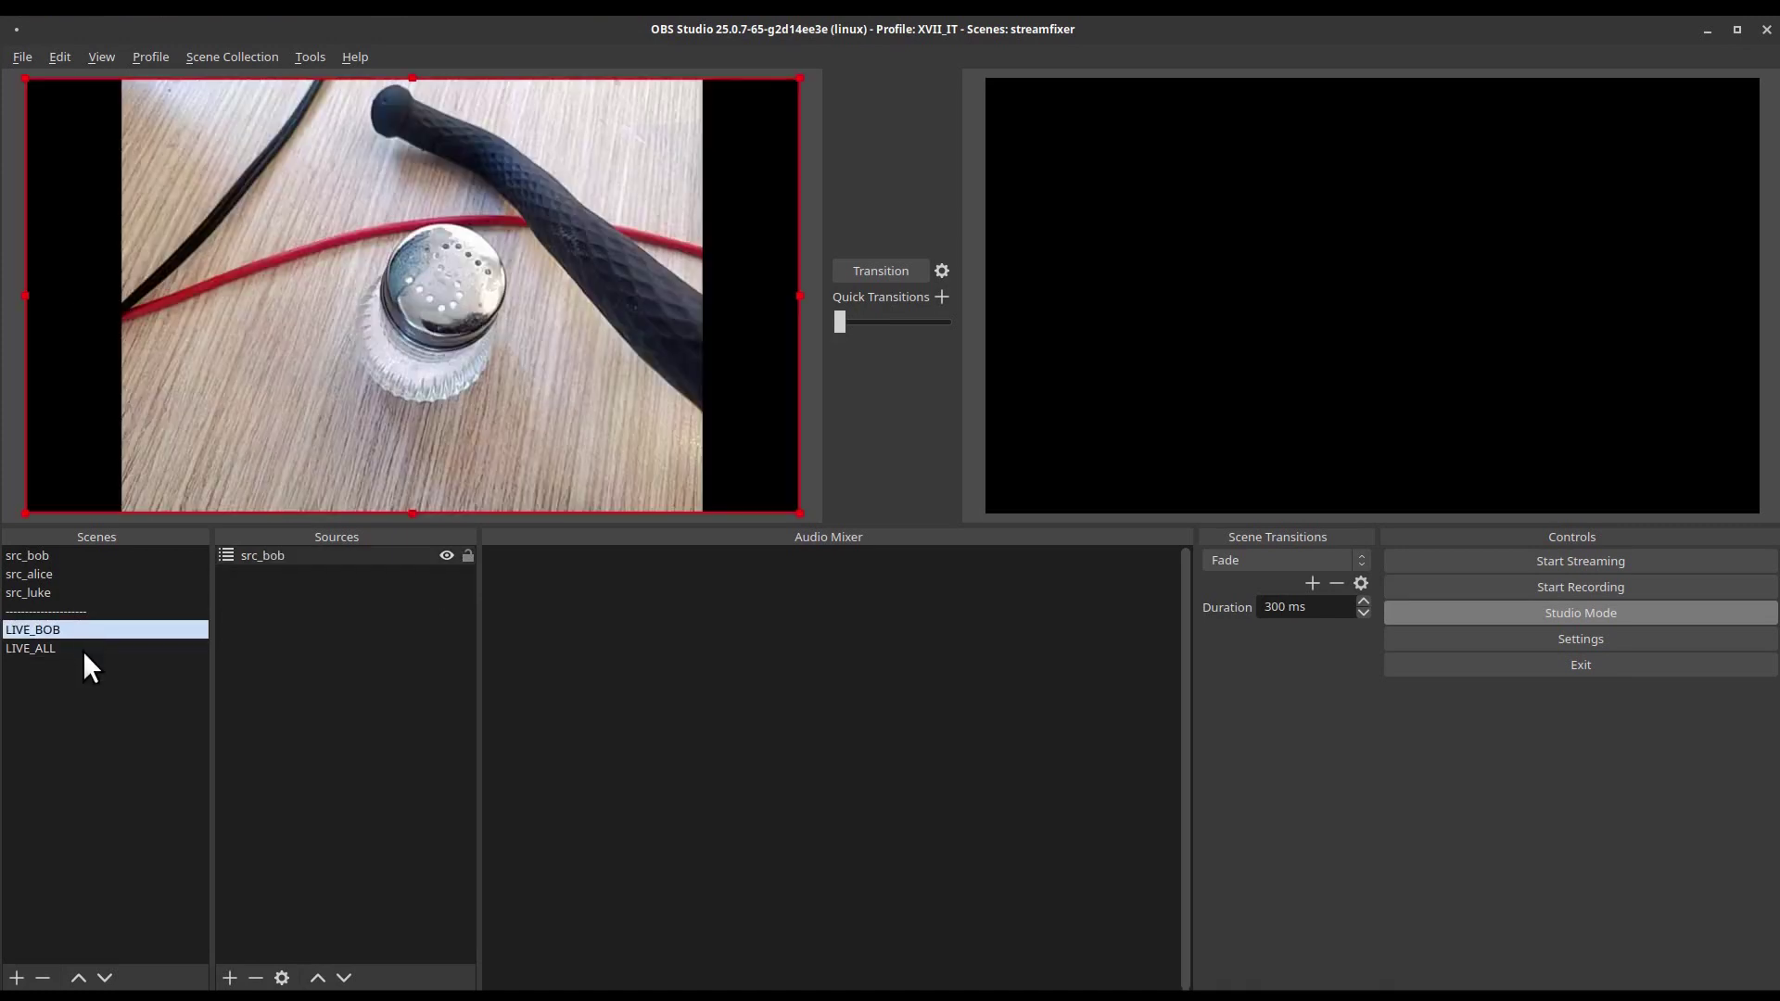
{"action": "left_click", "coordinate": [83, 647]}
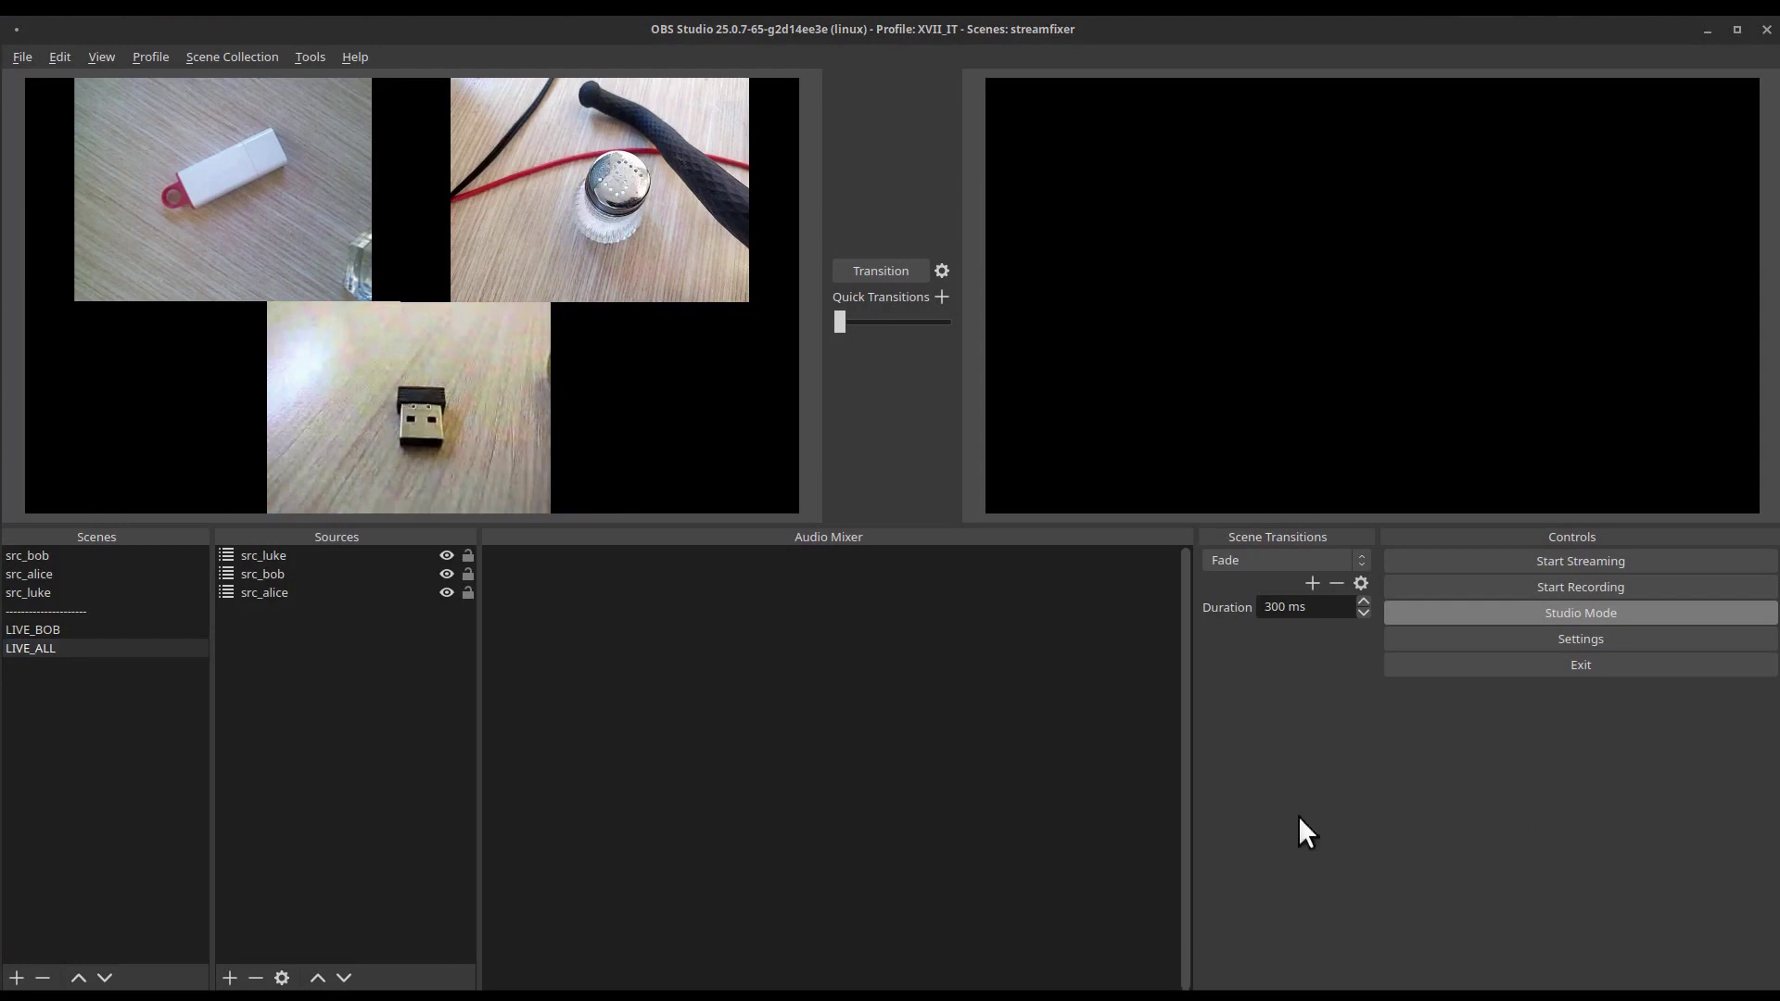
In src_bob, add a text source 'title' reading BOB and move it to the lower left.
{"action": "left_click", "coordinate": [45, 556]}
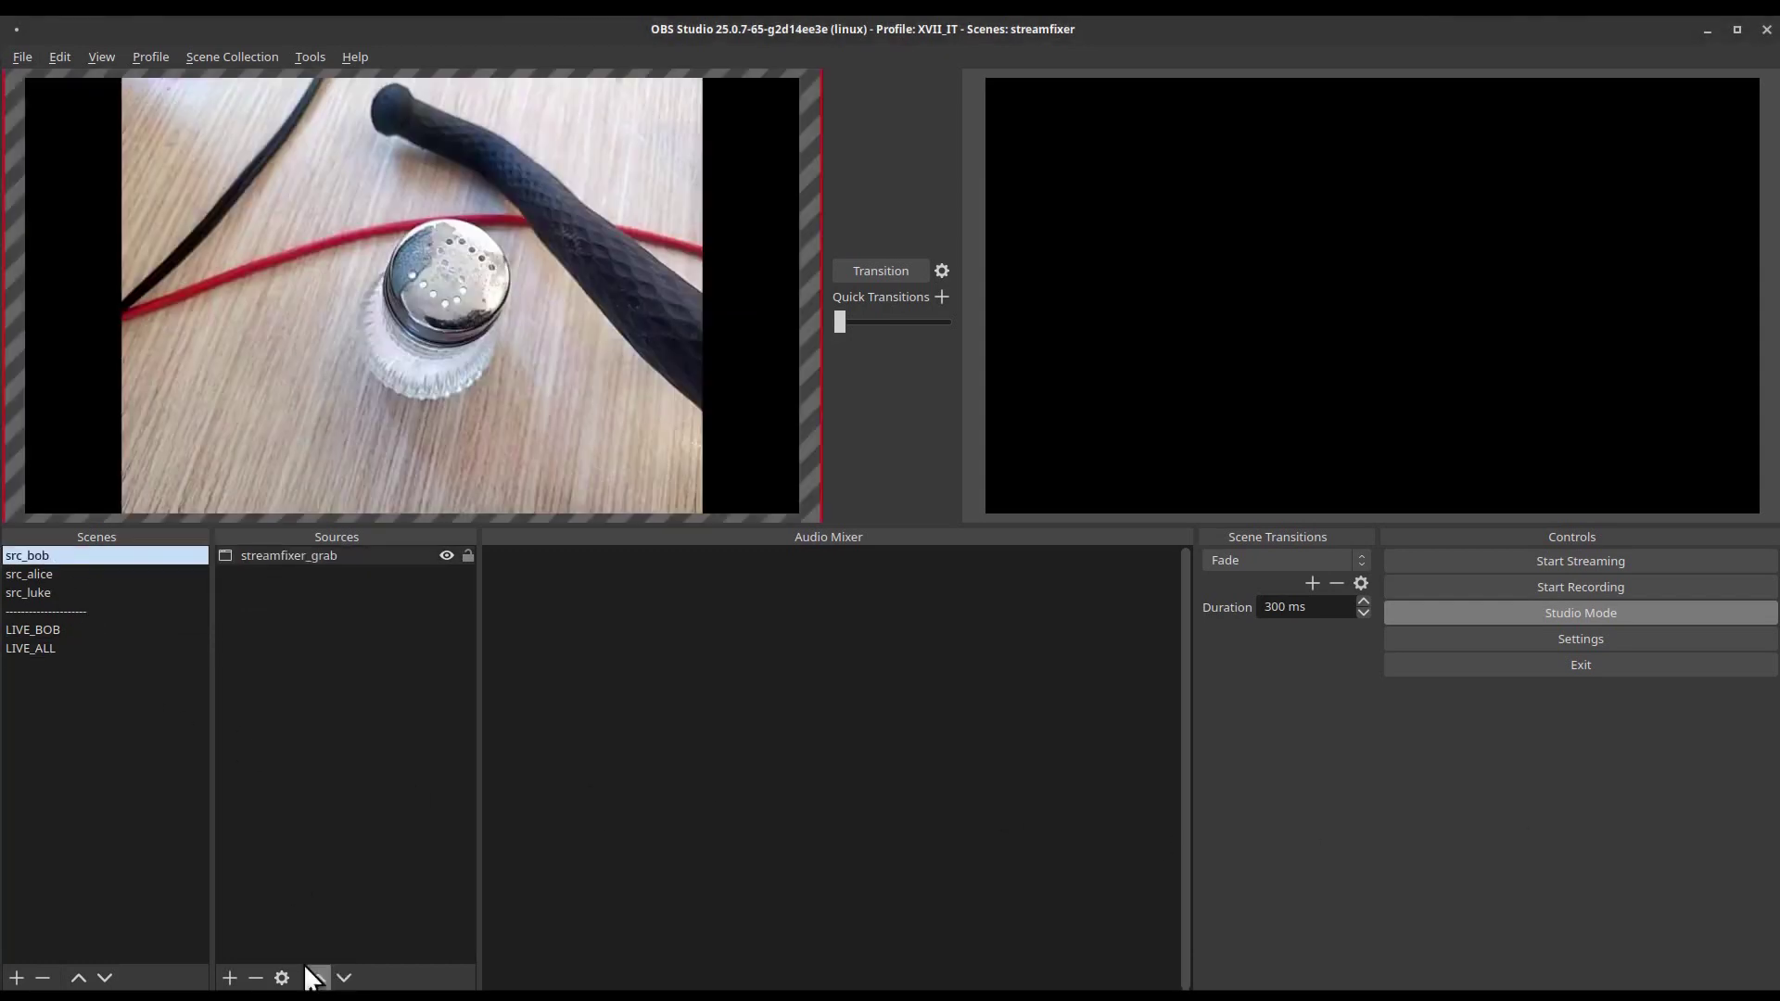
{"action": "left_click", "coordinate": [230, 978]}
{"action": "left_click", "coordinate": [408, 845]}
{"action": "type", "text": "title"}
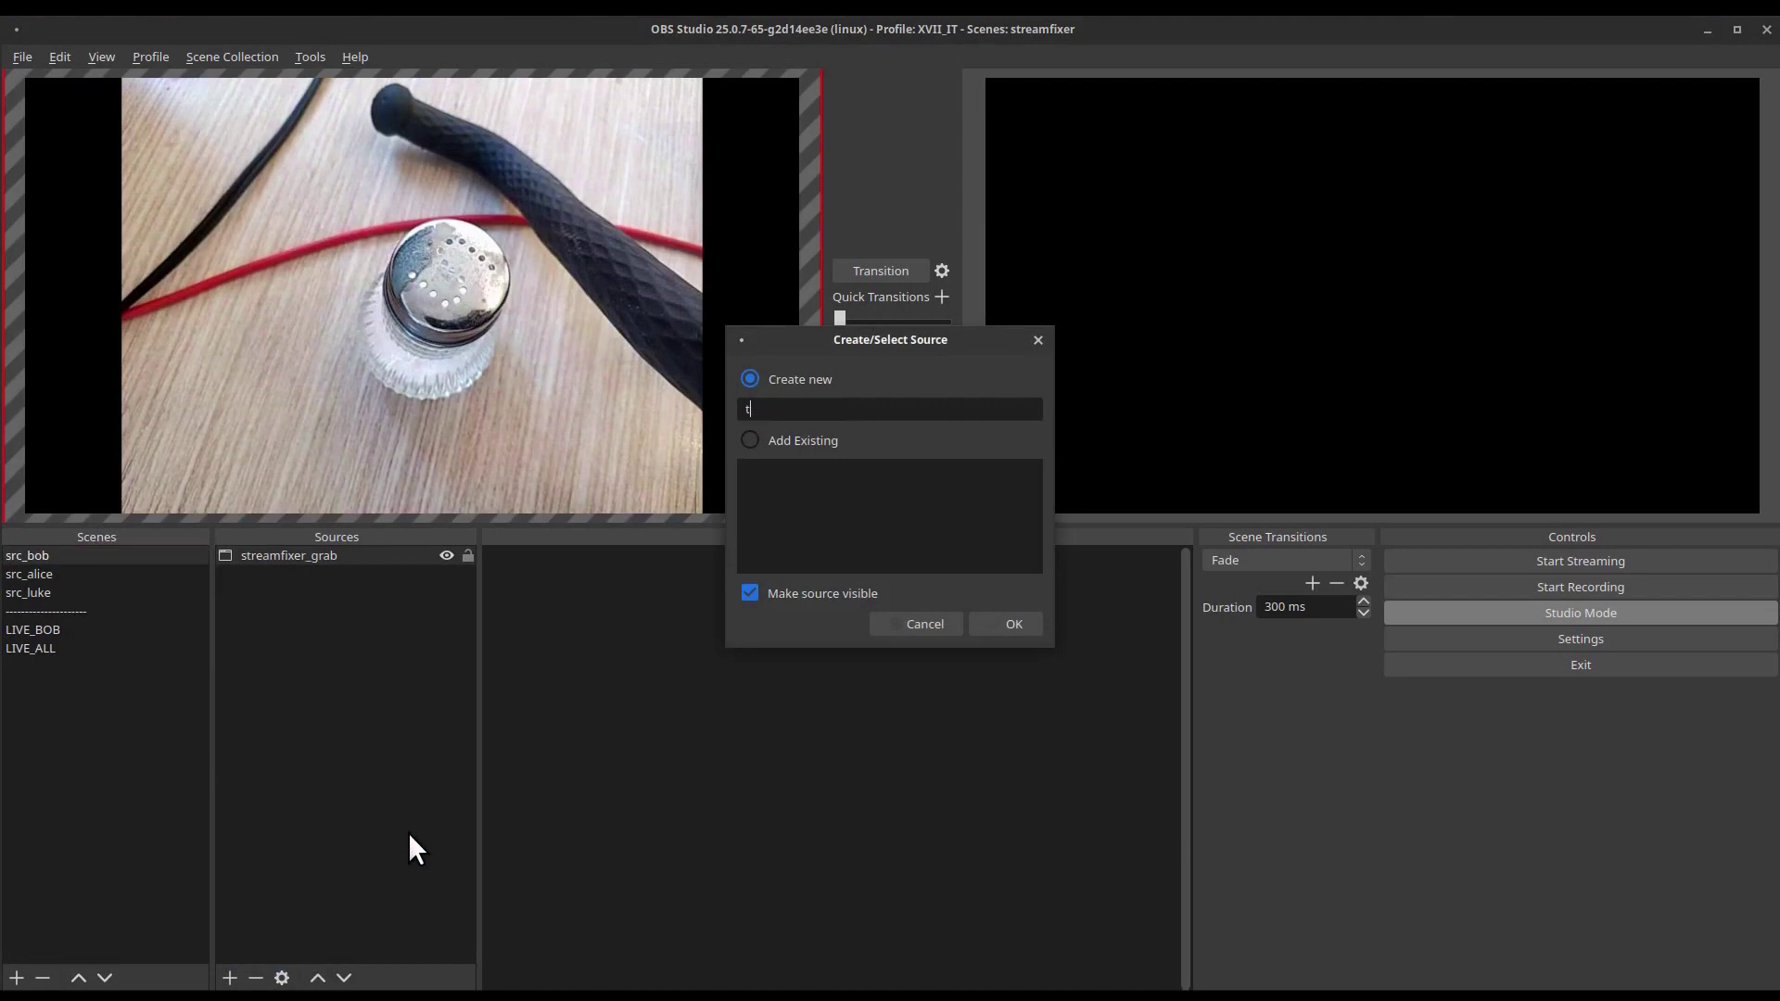
{"action": "key", "text": "Return"}
{"action": "type", "text": "BOB"}
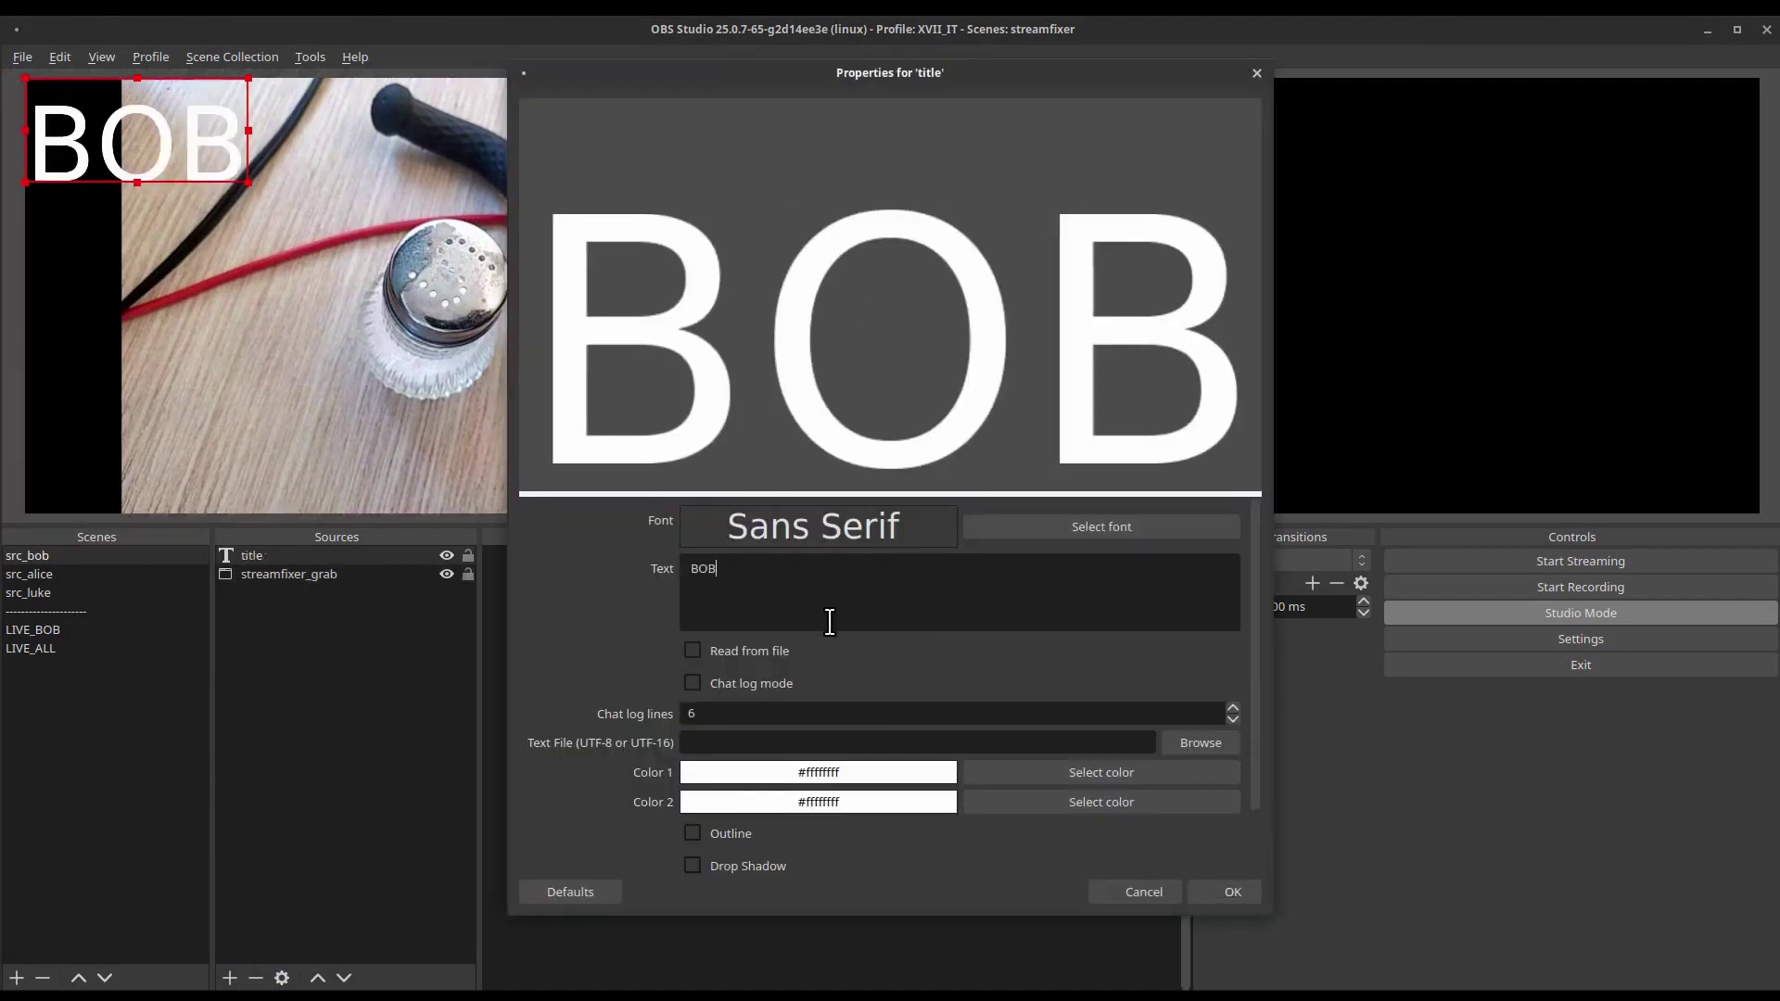
{"action": "left_click", "coordinate": [1248, 893]}
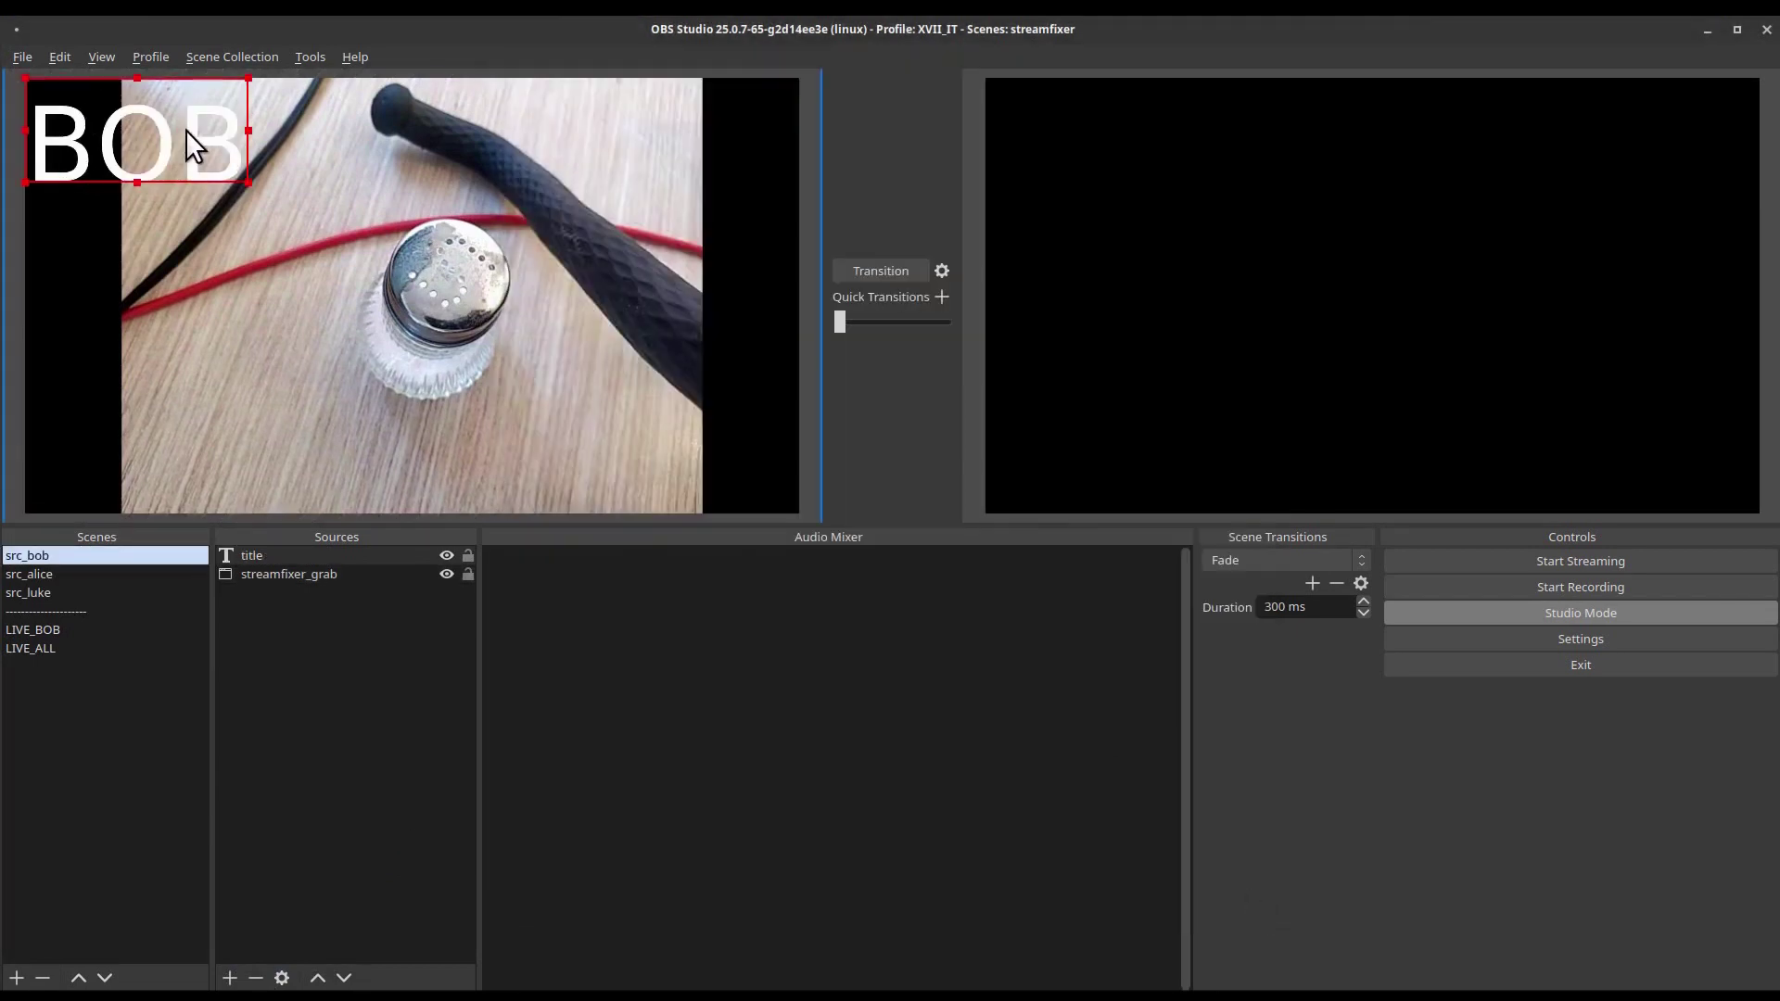
{"action": "left_click_drag", "start_coordinate": [185, 130], "coordinate": [306, 439]}
Check LIVE_BOB, then LIVE_ALL, to confirm the BOB title appears on Bob's tile.
{"action": "left_click", "coordinate": [68, 631]}
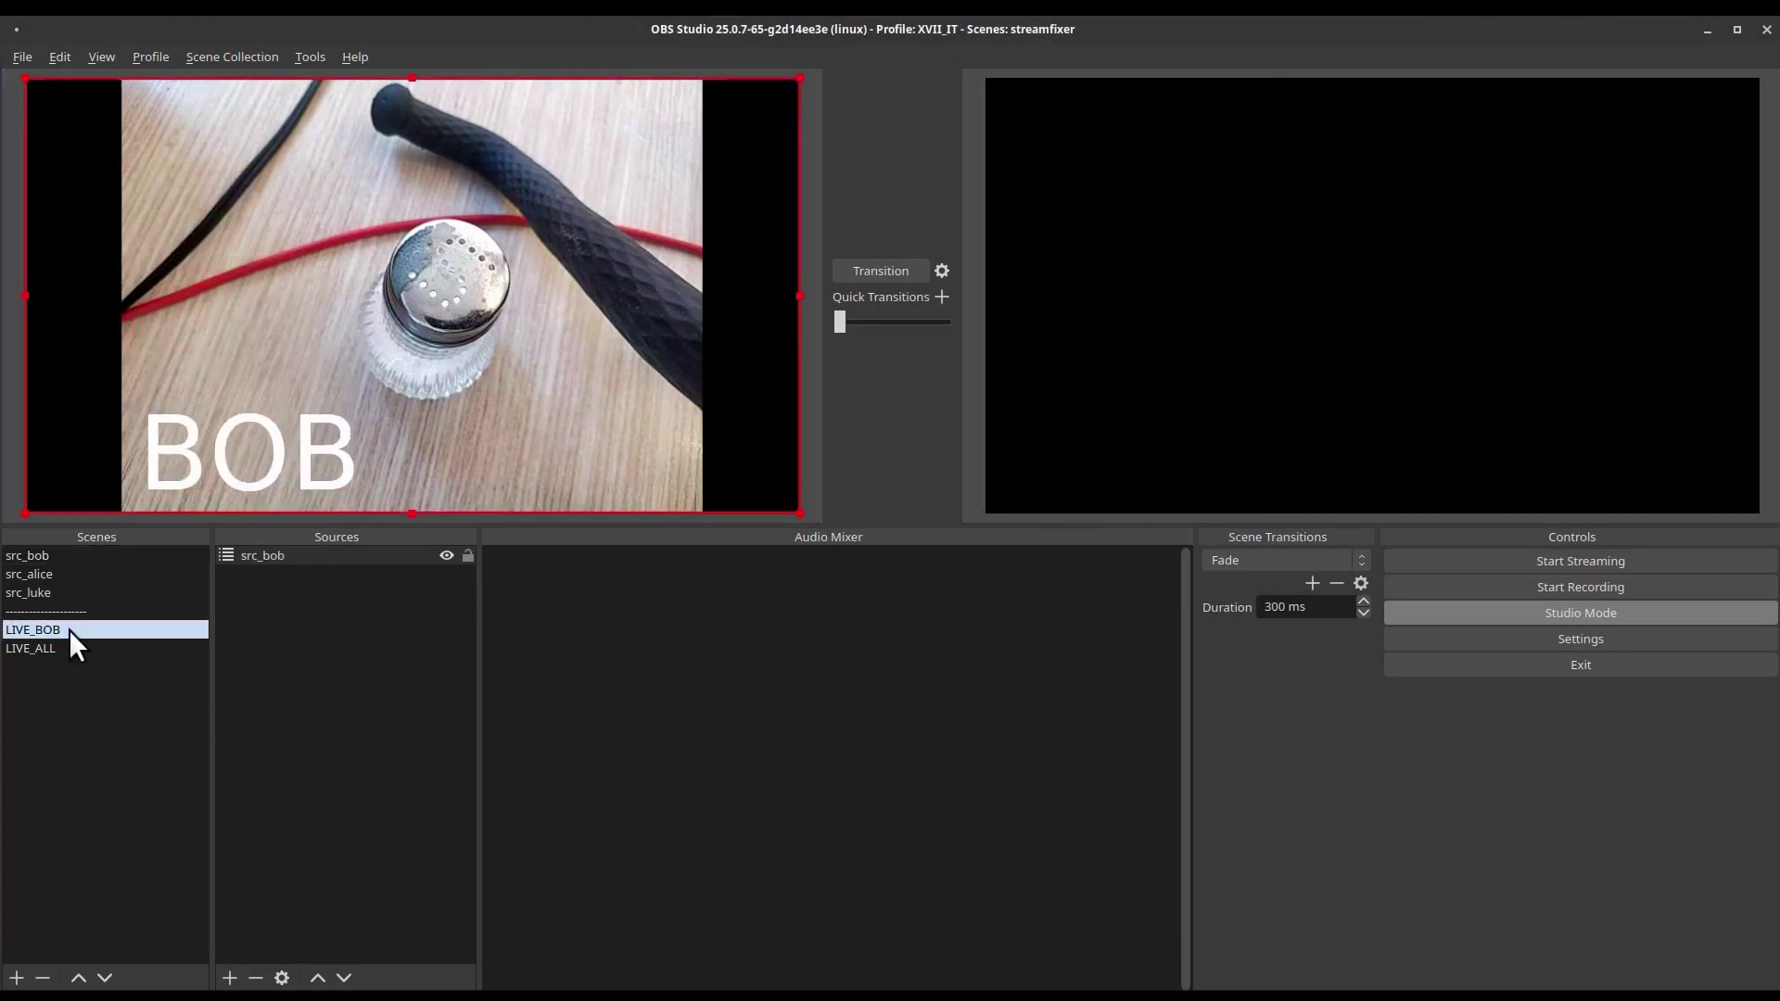
{"action": "left_click", "coordinate": [69, 643]}
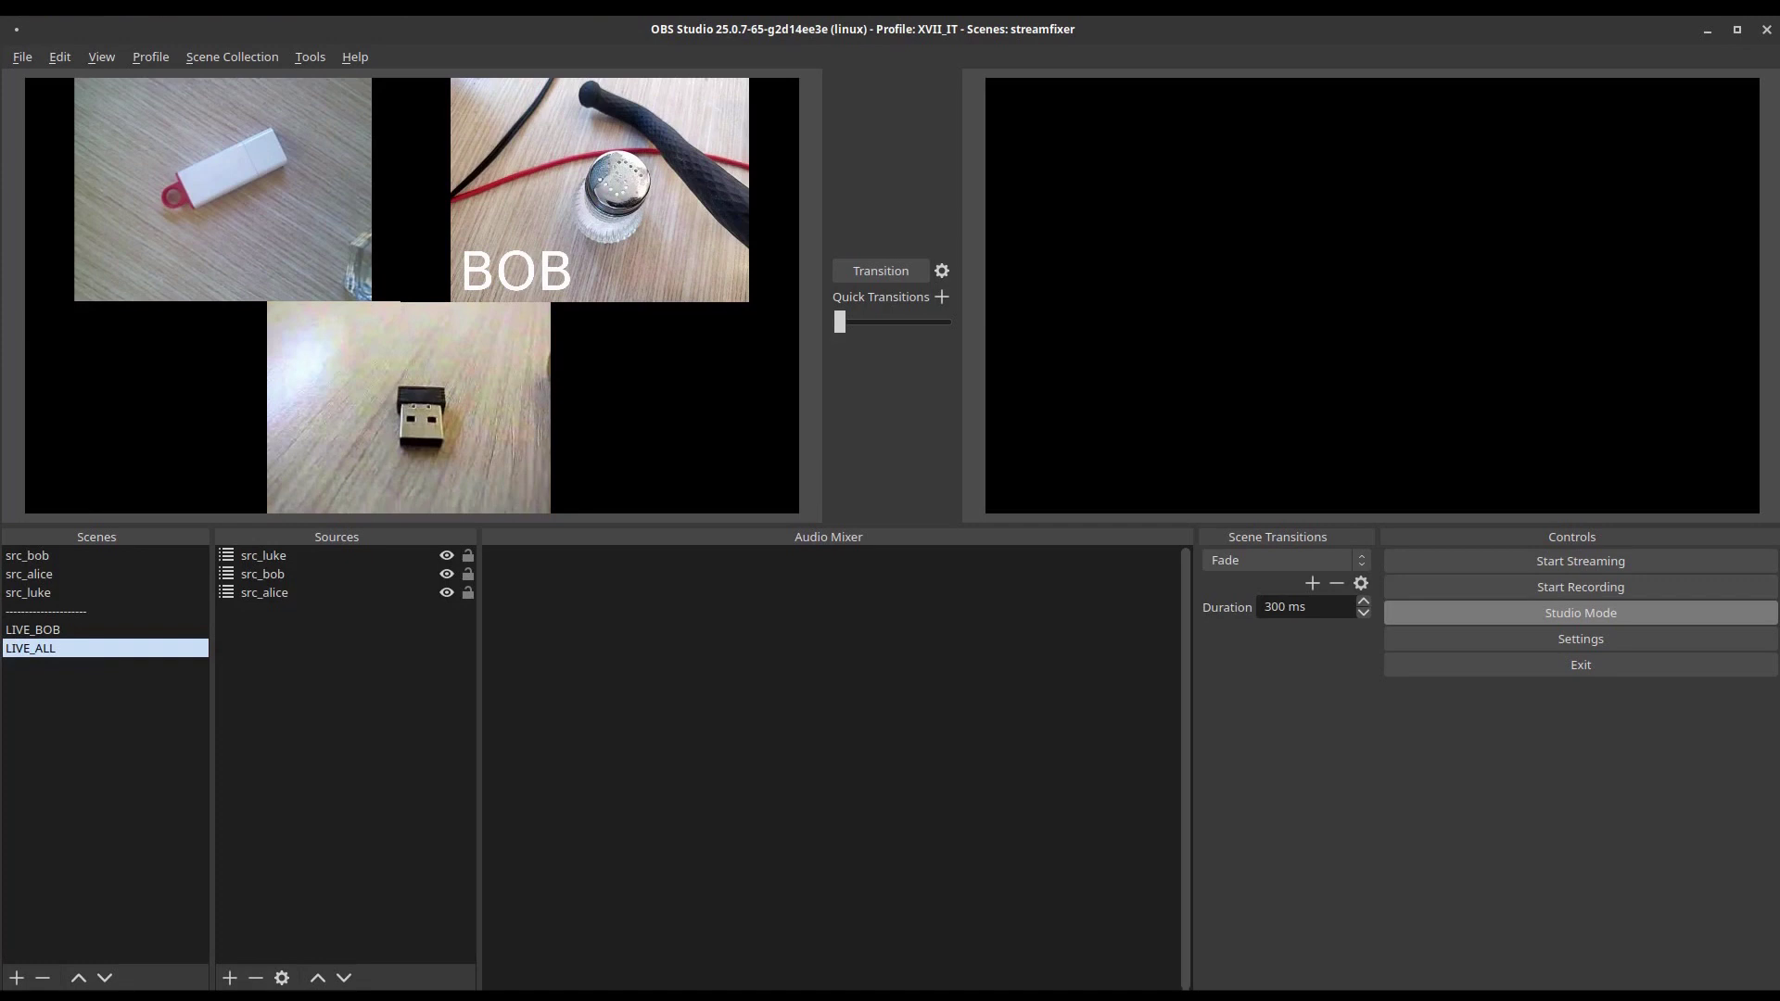
{"action": "key", "text": "alt+Tab"}
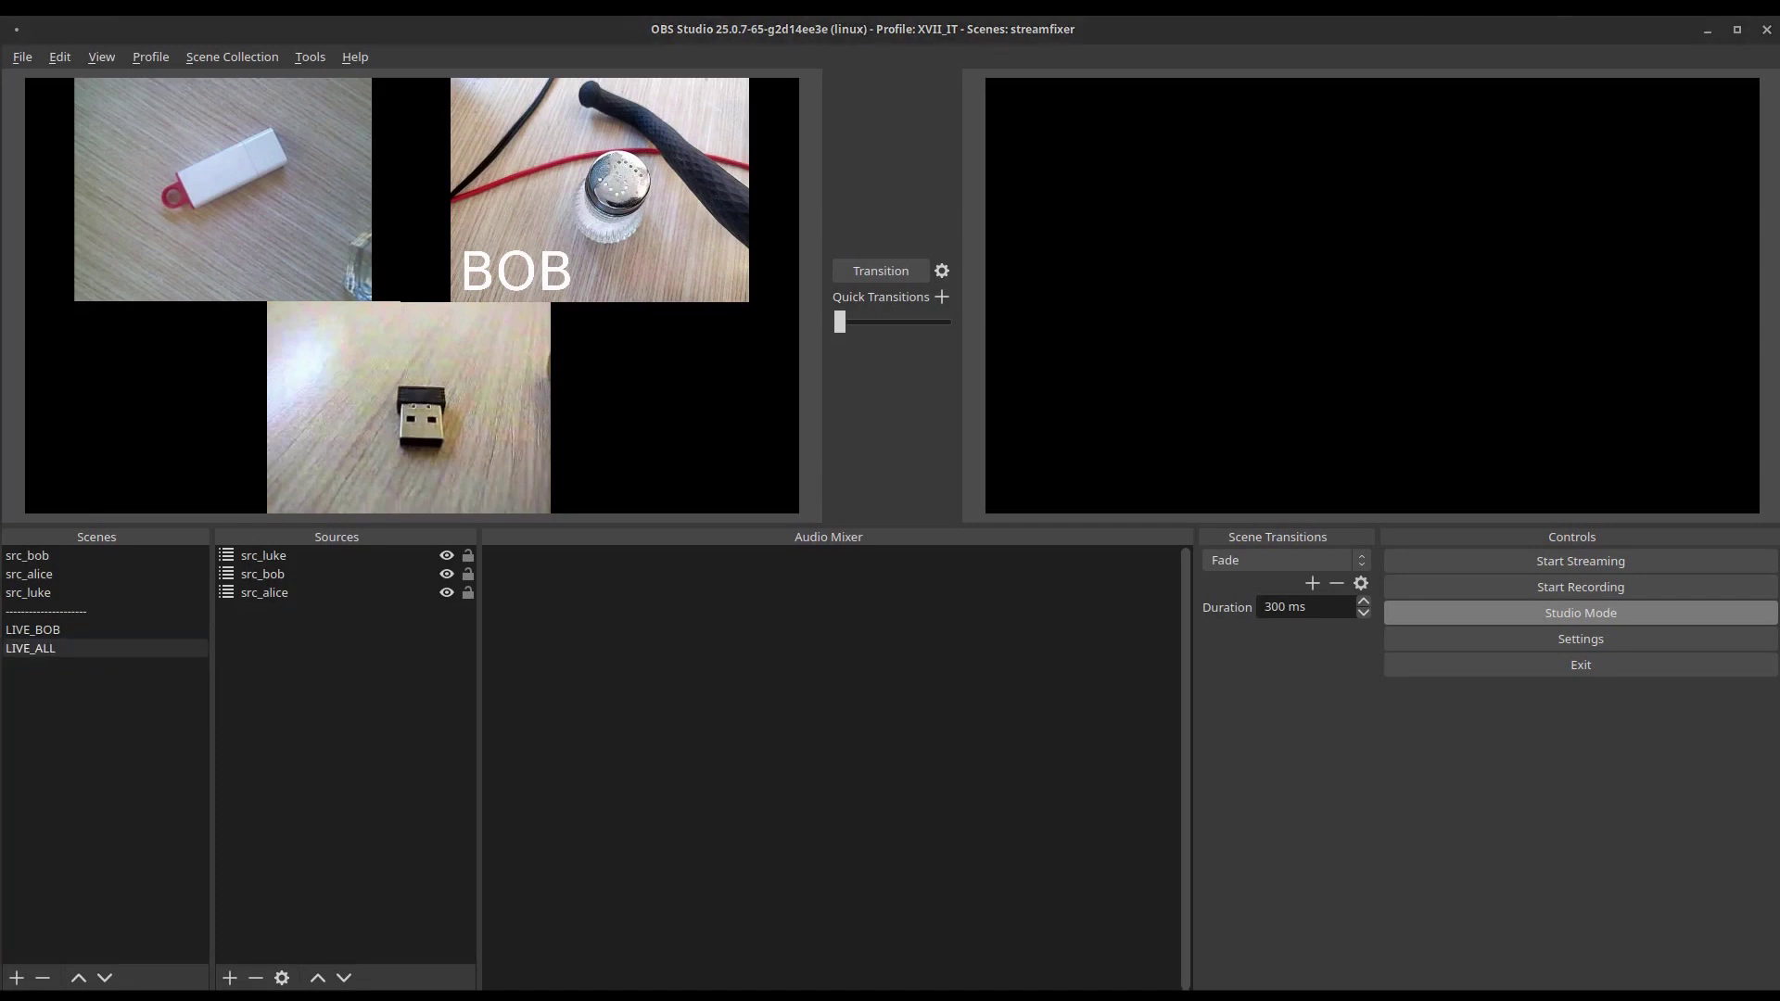